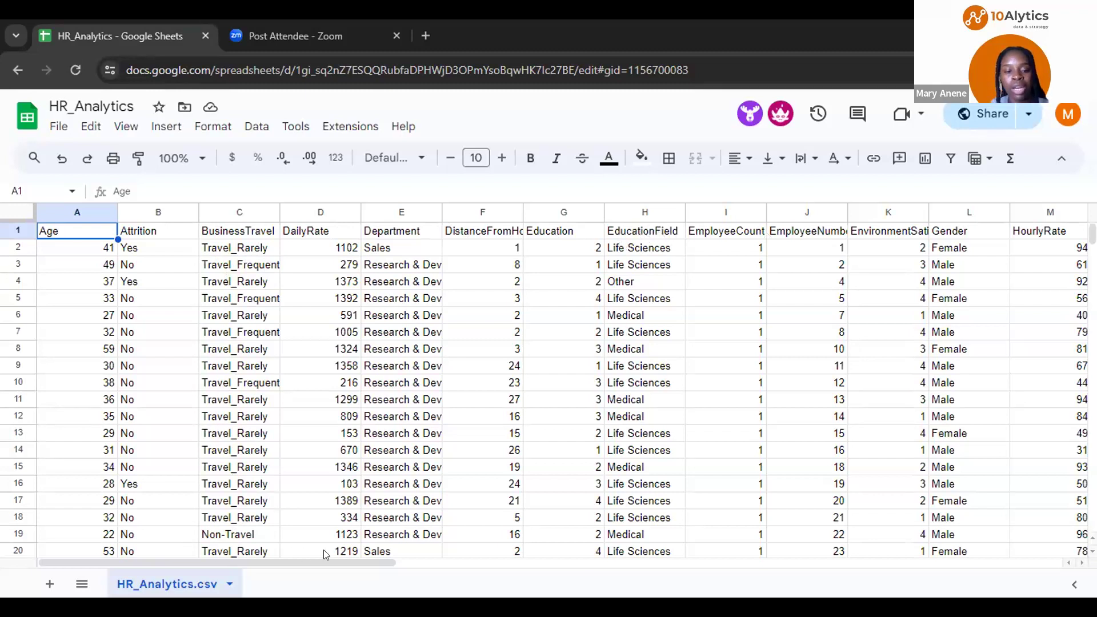
Look through the HR_Analytics columns from Age onward and widen the NumCompaniesWorked column to fit its header
scroll(374, 564, "right", 2)
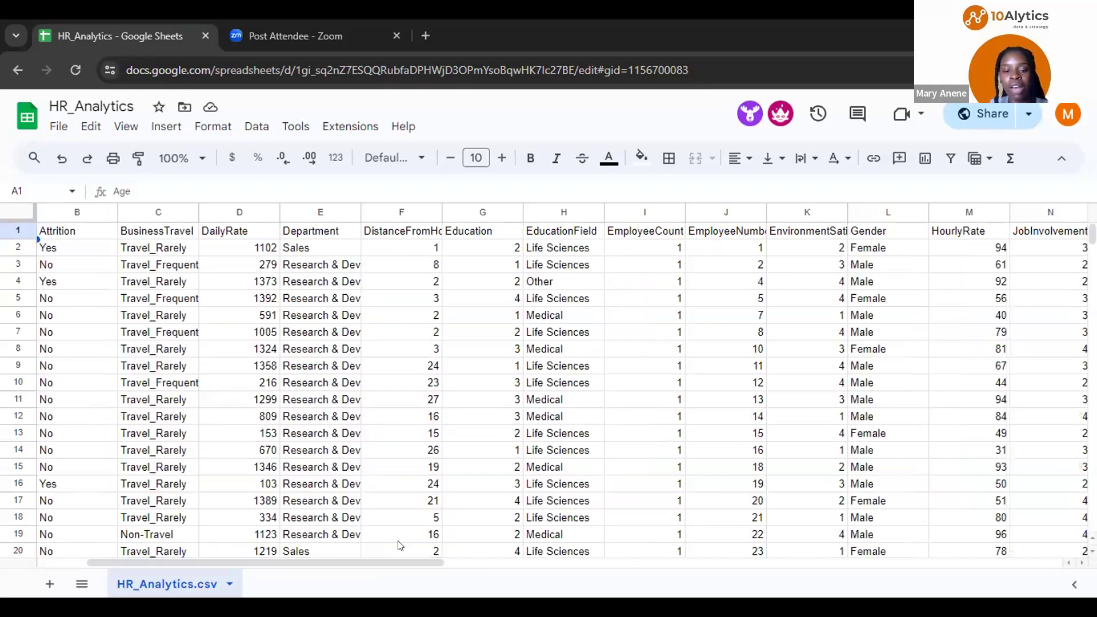
left_click_drag(413, 560, 545, 561)
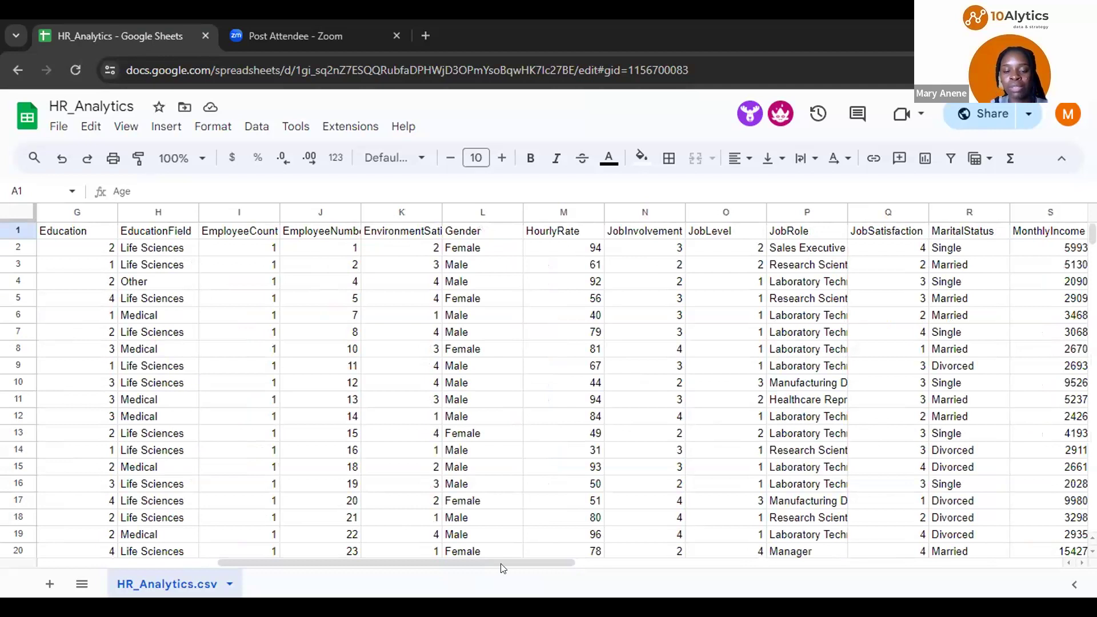
left_click_drag(519, 563, 683, 548)
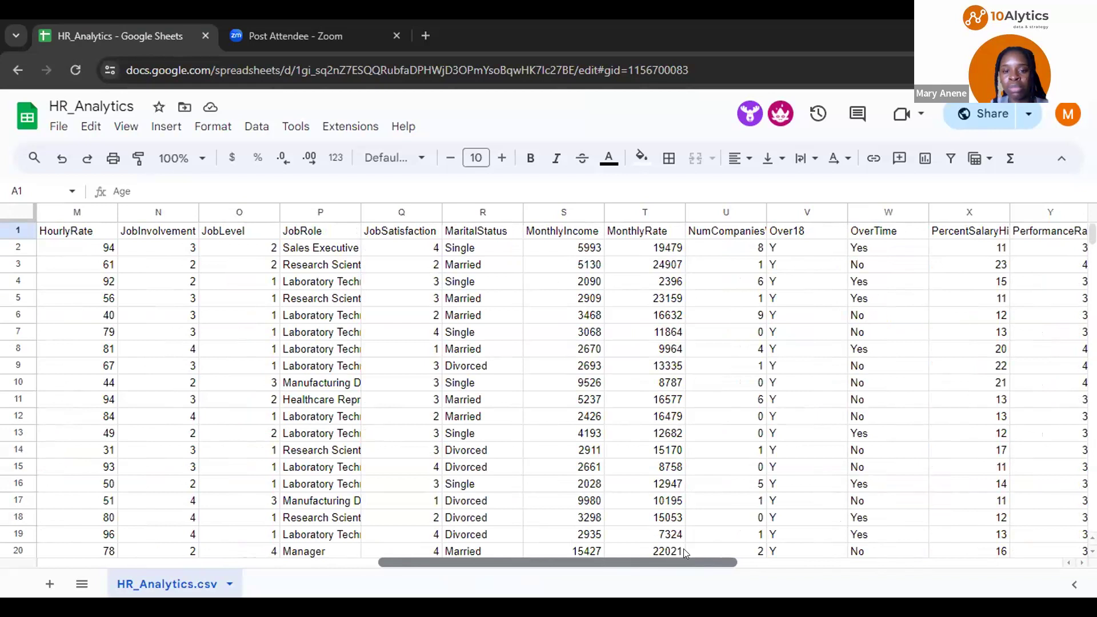
left_click_drag(683, 548, 741, 543)
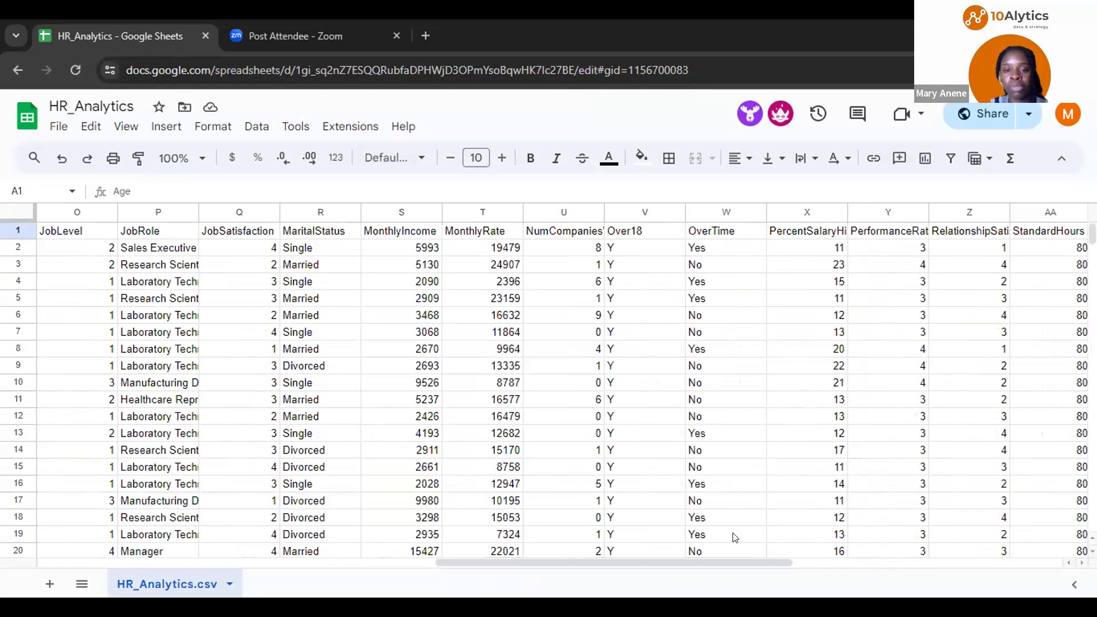
left_click_drag(602, 209, 603, 211)
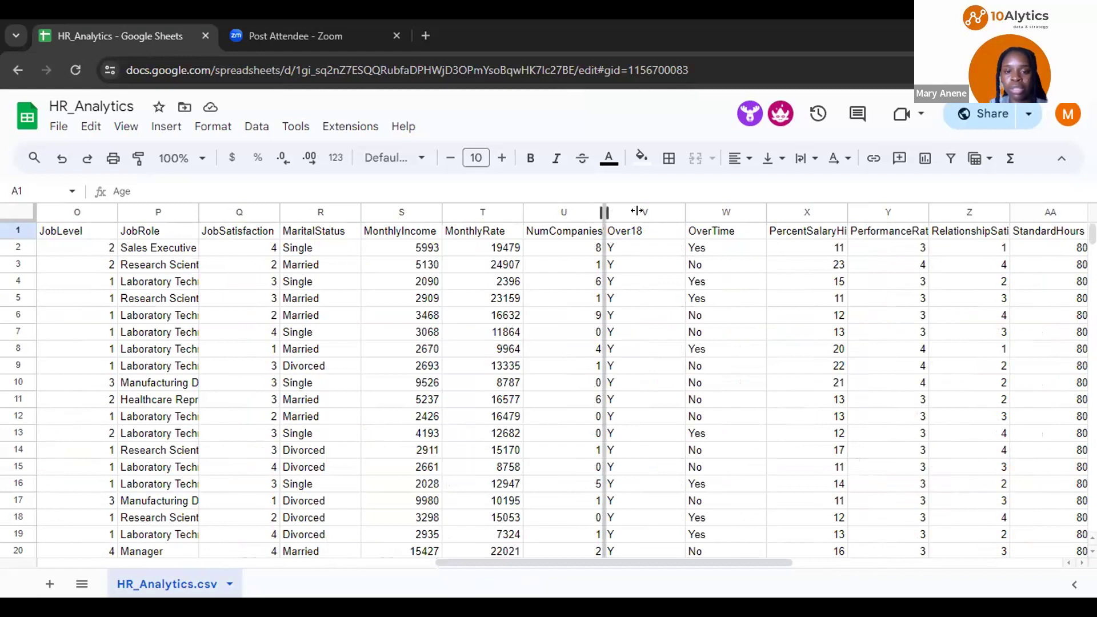
double_click(605, 211)
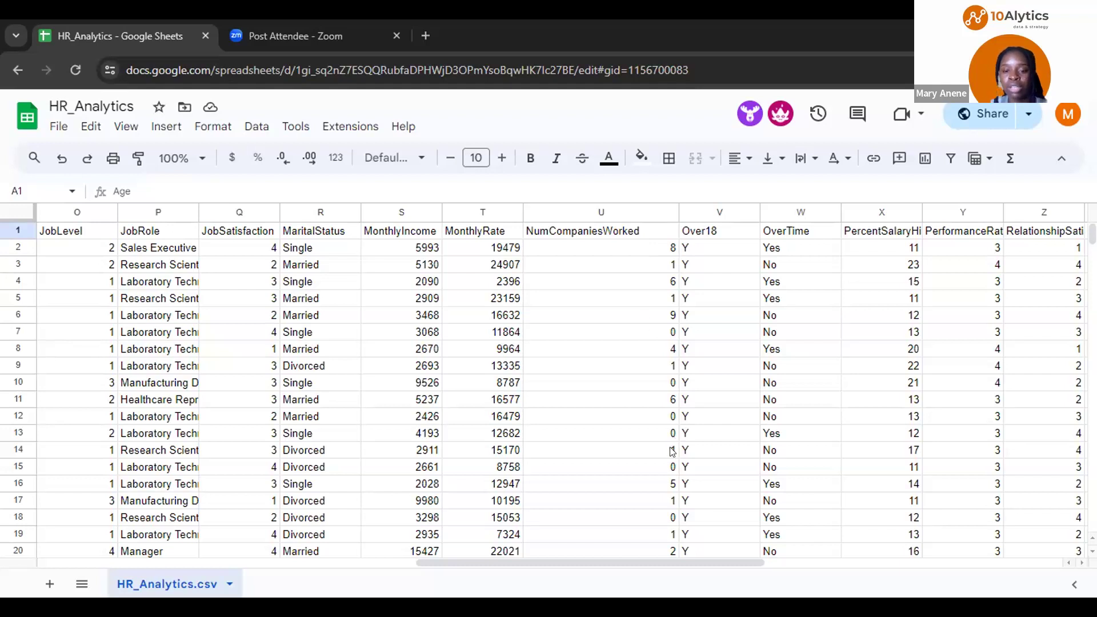
Widen the RelationshipSatisfaction column until its full header is readable
left_click_drag(710, 559, 807, 551)
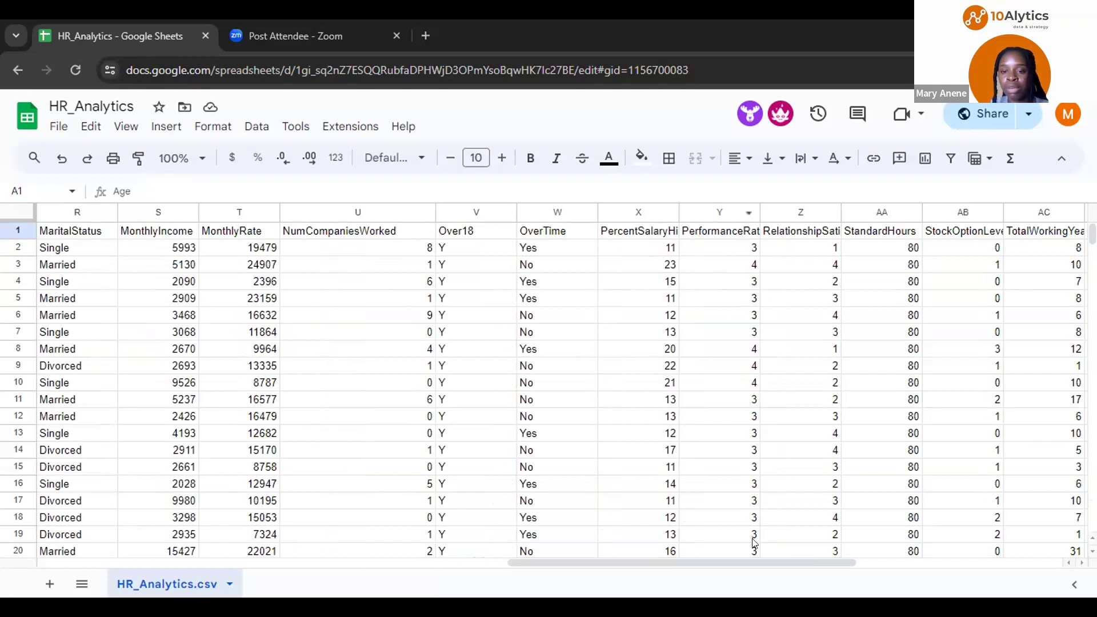
left_click_drag(797, 562, 828, 562)
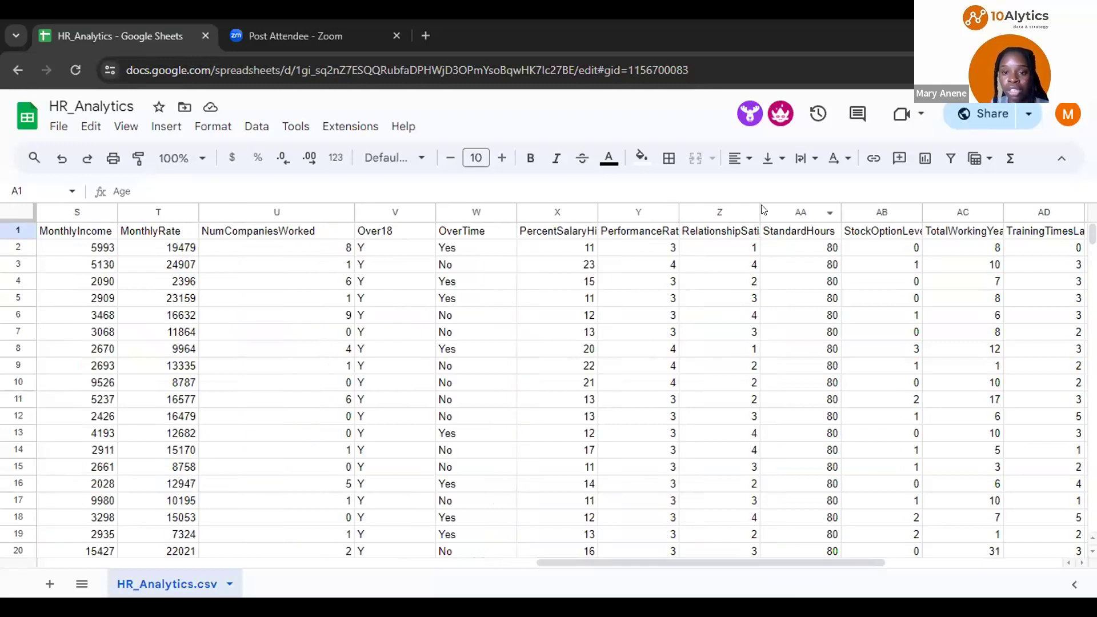
left_click_drag(755, 207, 786, 212)
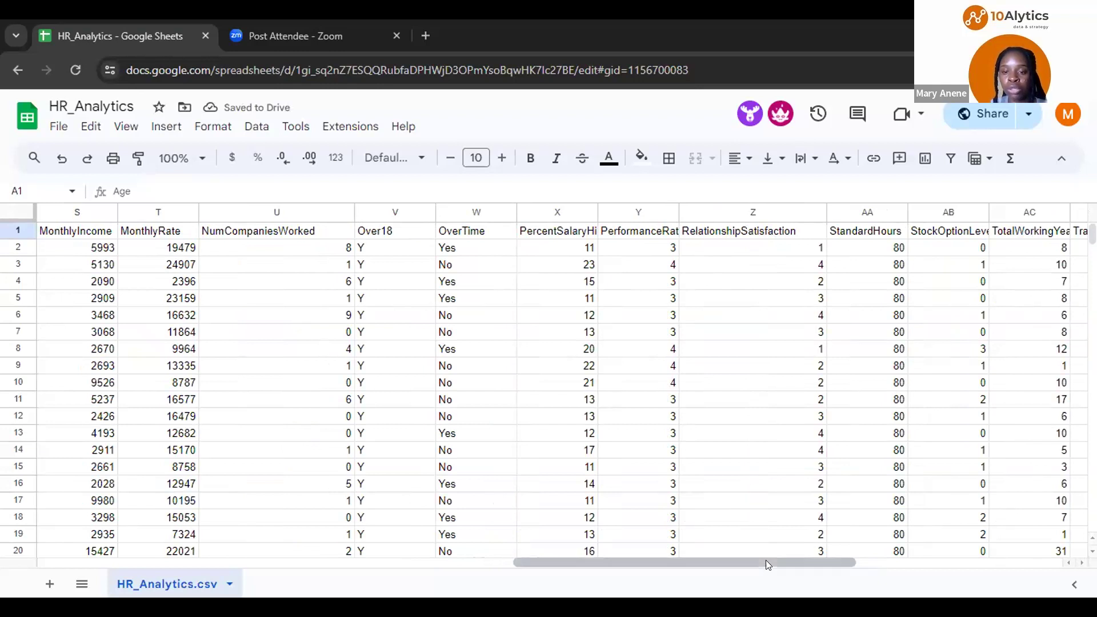
Slightly widen the TrainingTimesLastYear column in the HR_Analytics sheet
left_click_drag(765, 560, 838, 560)
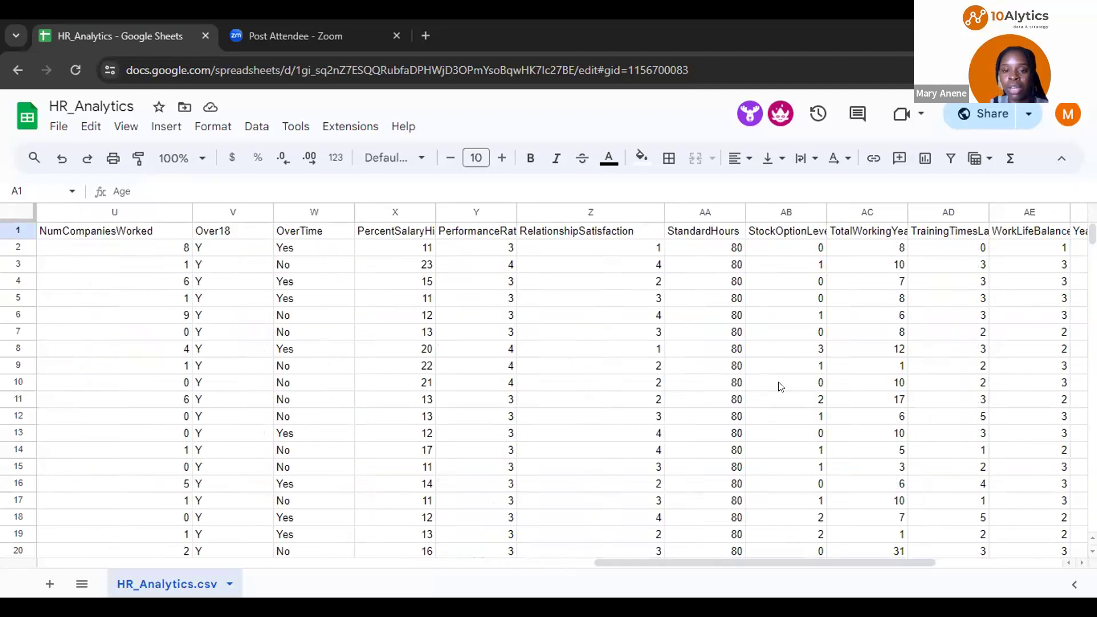
left_click_drag(761, 558, 813, 559)
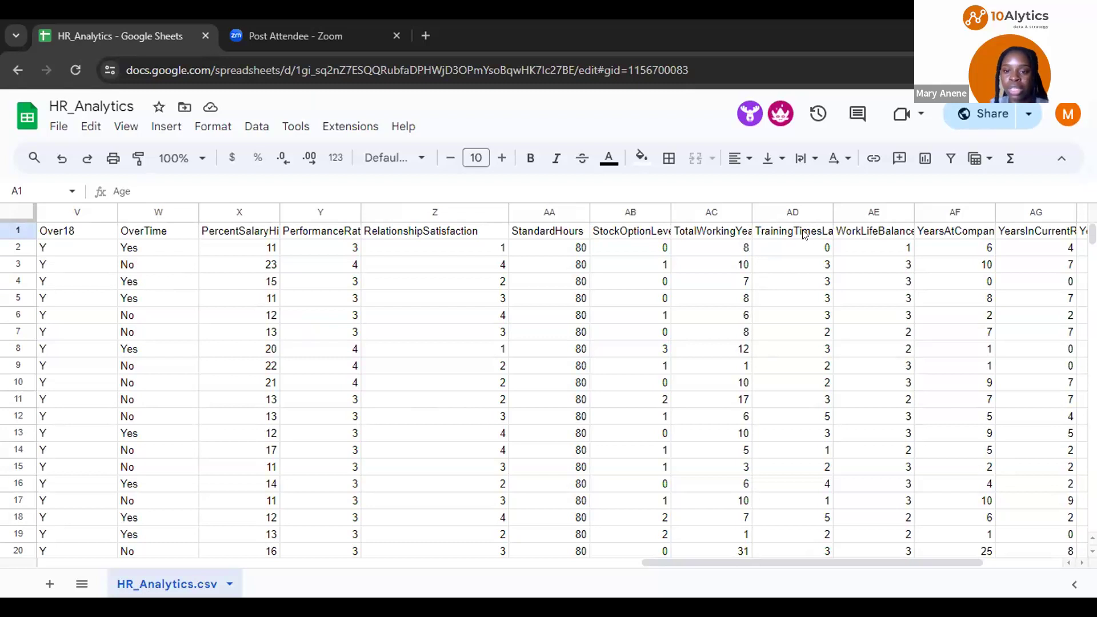
left_click_drag(840, 210, 847, 210)
Examine the years-related columns at the end of the dataset and return to the education and job columns
left_click_drag(796, 560, 860, 561)
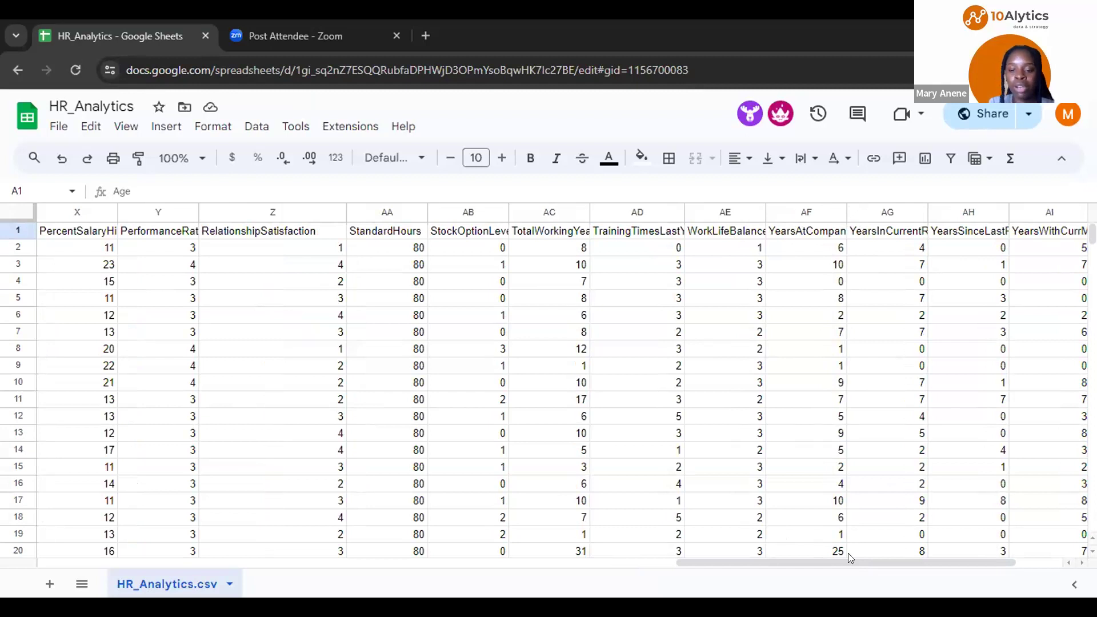
left_click_drag(848, 553, 457, 525)
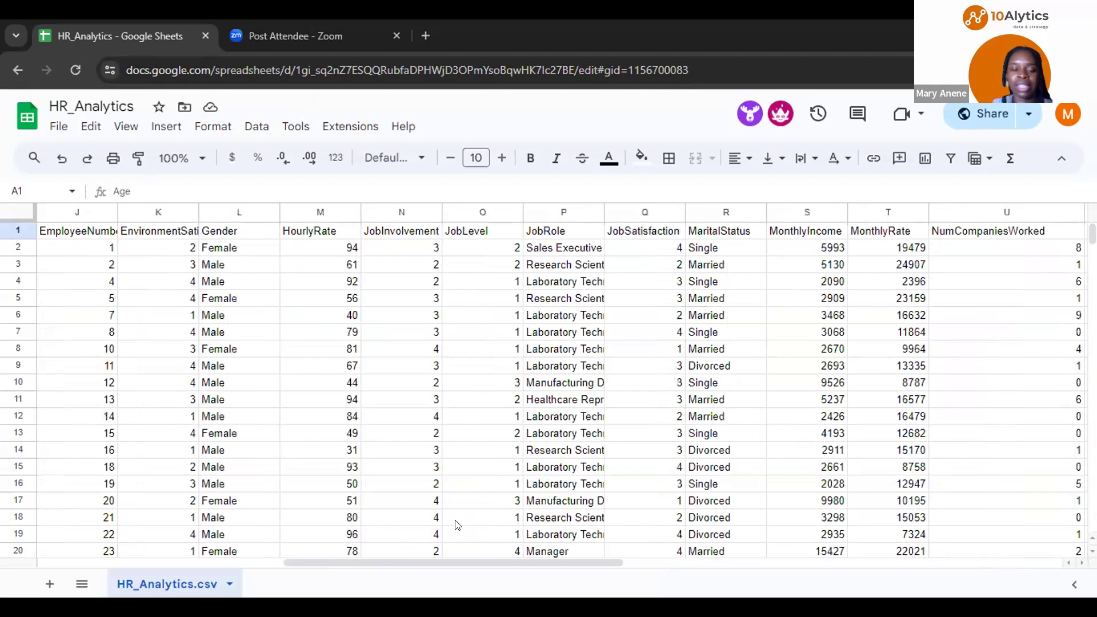
left_click_drag(493, 563, 389, 550)
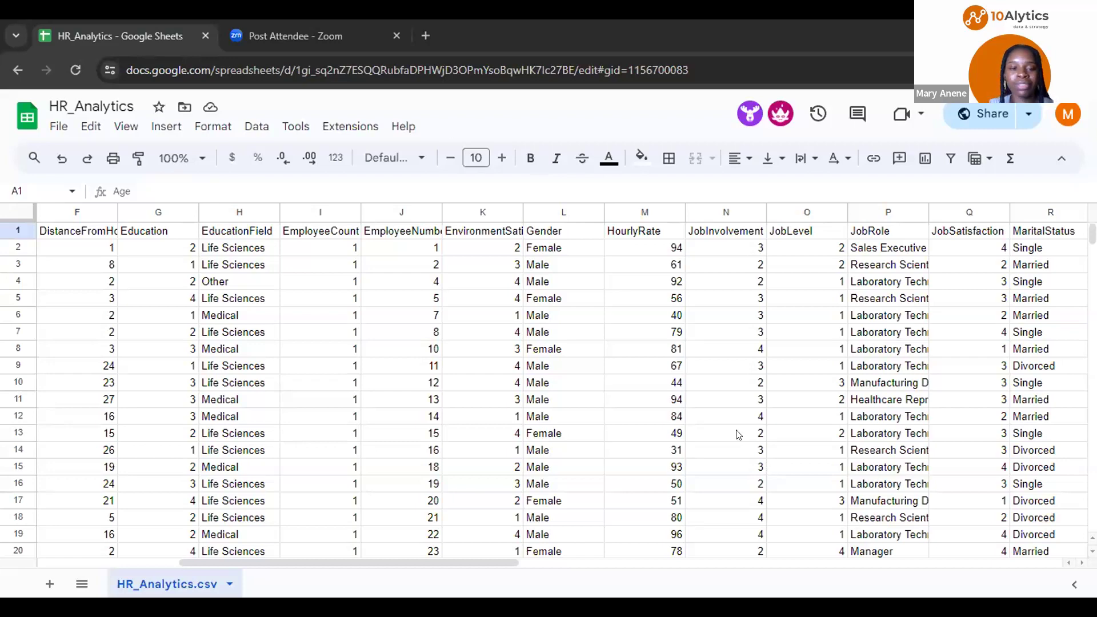
Switch to Power BI Desktop and dismiss the start screen to reach the blank report with the ribbon fully expanded
key("alt+Tab")
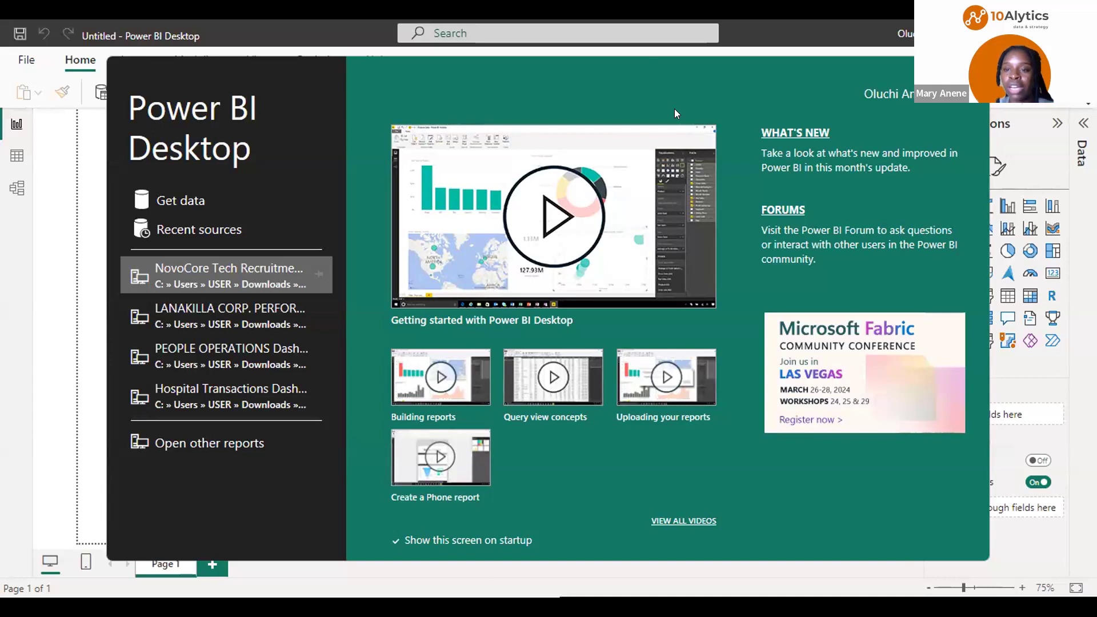
left_click(975, 71)
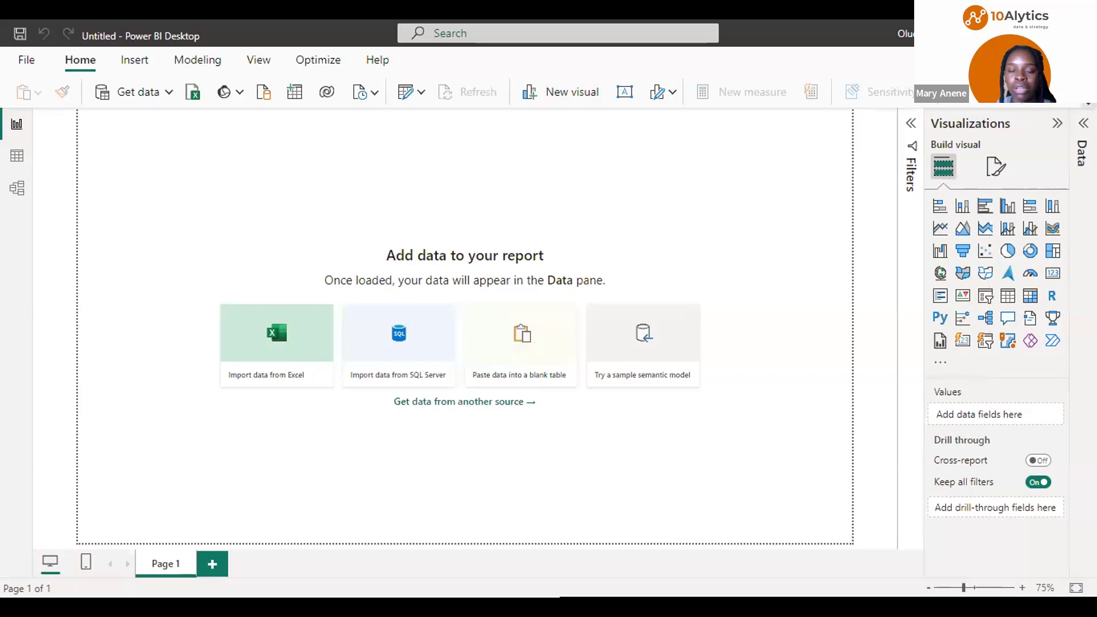
left_click(1088, 101)
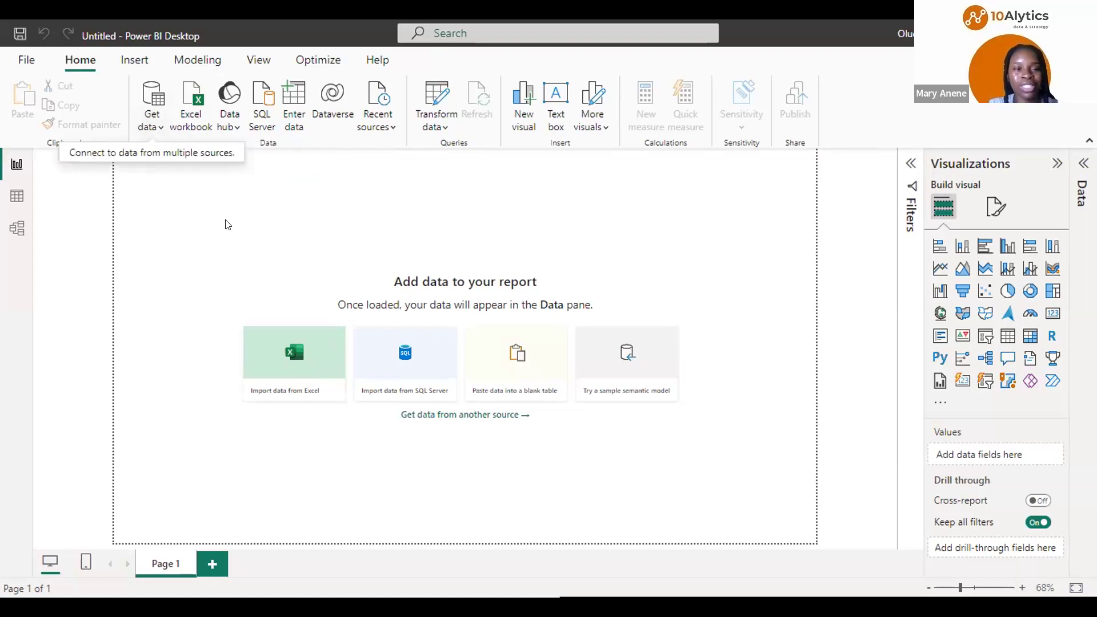
Import HR_Analytics.csv from the "why employees leave their jobs" folder as a Text/CSV data source
left_click(151, 121)
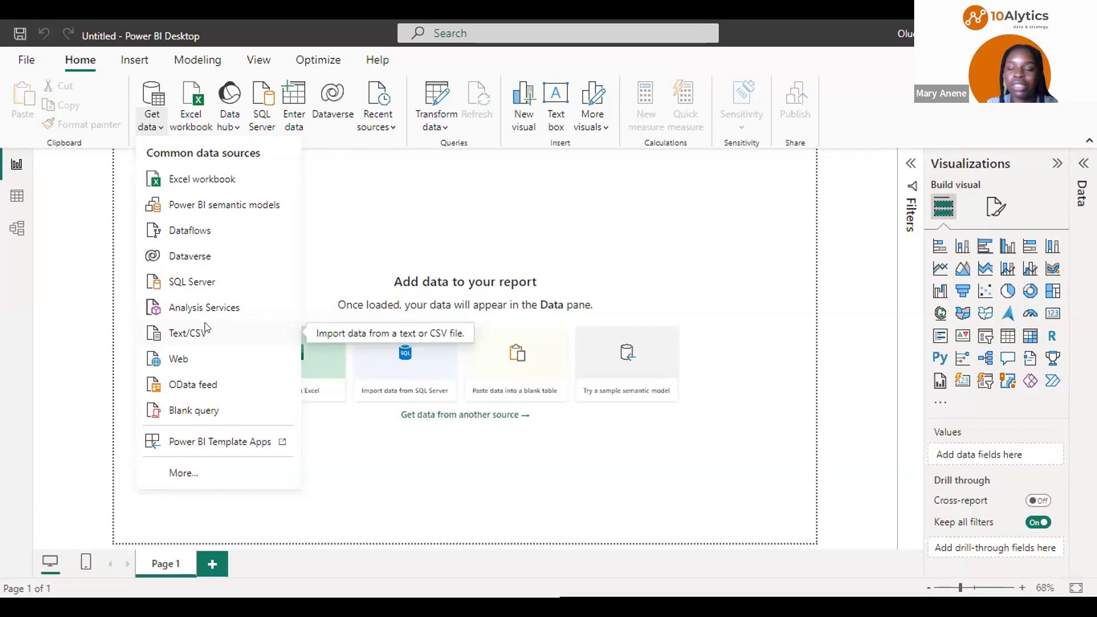
left_click(206, 330)
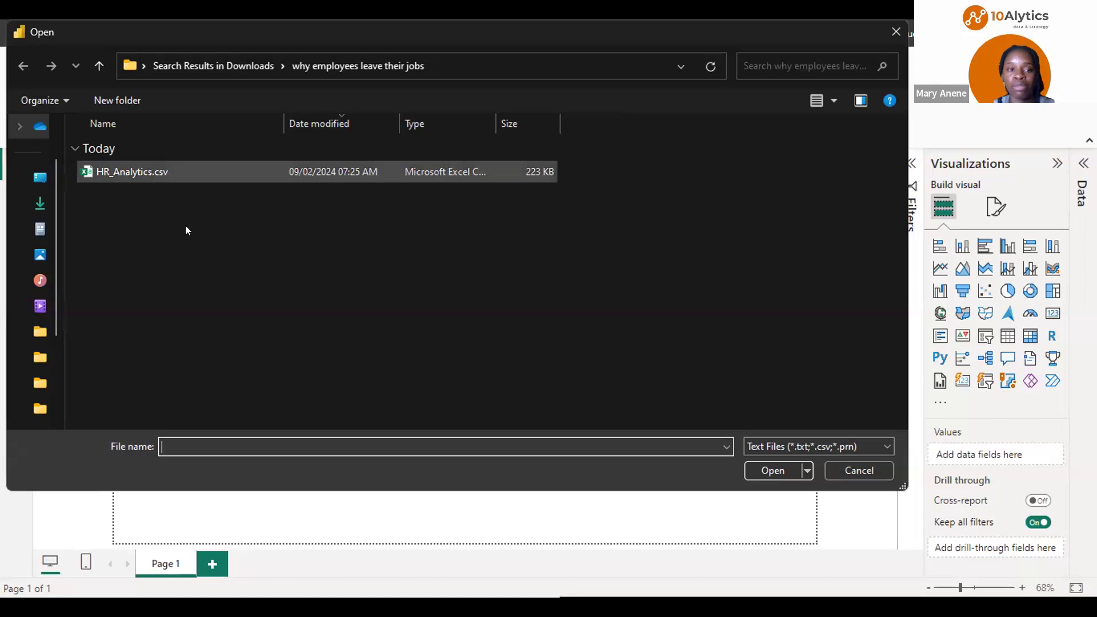
left_click(188, 172)
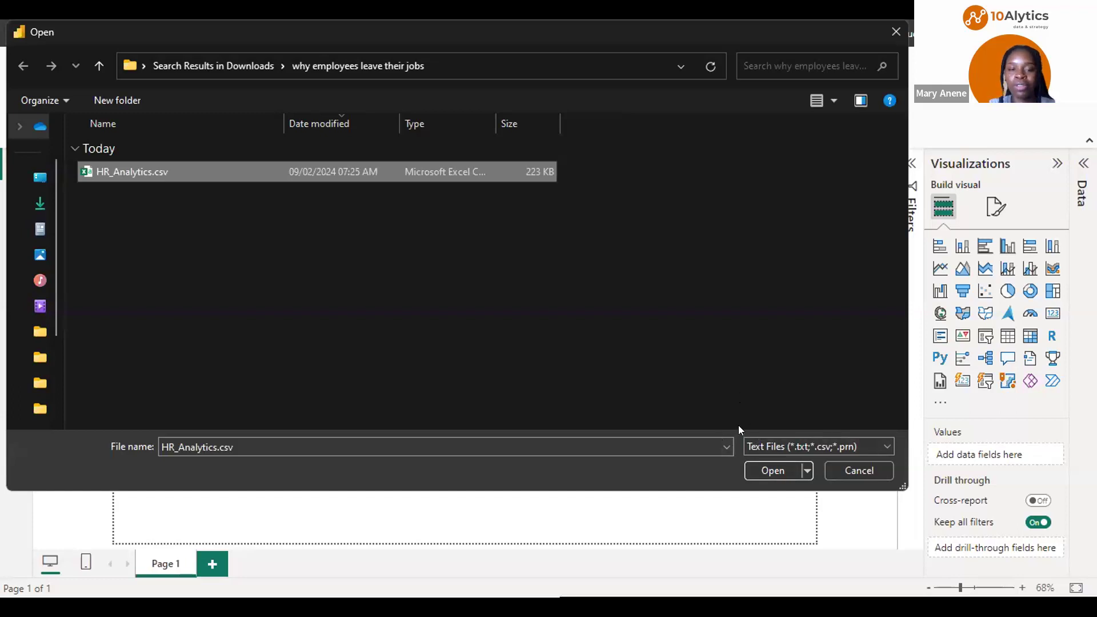
left_click(777, 473)
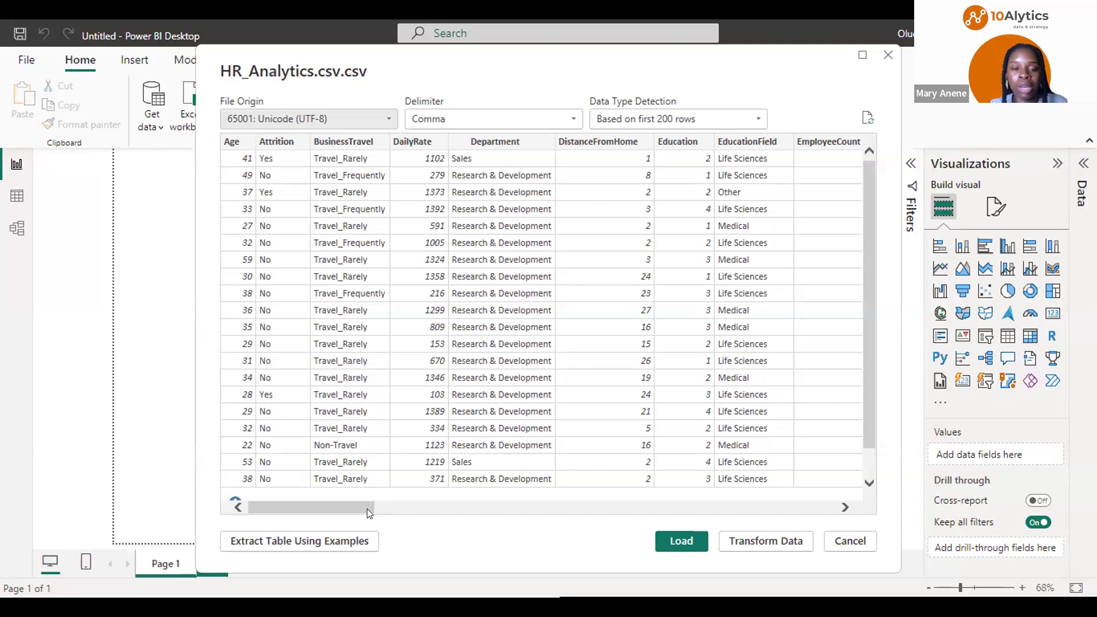
Check the columns in the import preview and open the data for transformation in a maximized Power Query Editor
left_click_drag(369, 513, 554, 516)
left_click_drag(628, 509, 532, 530)
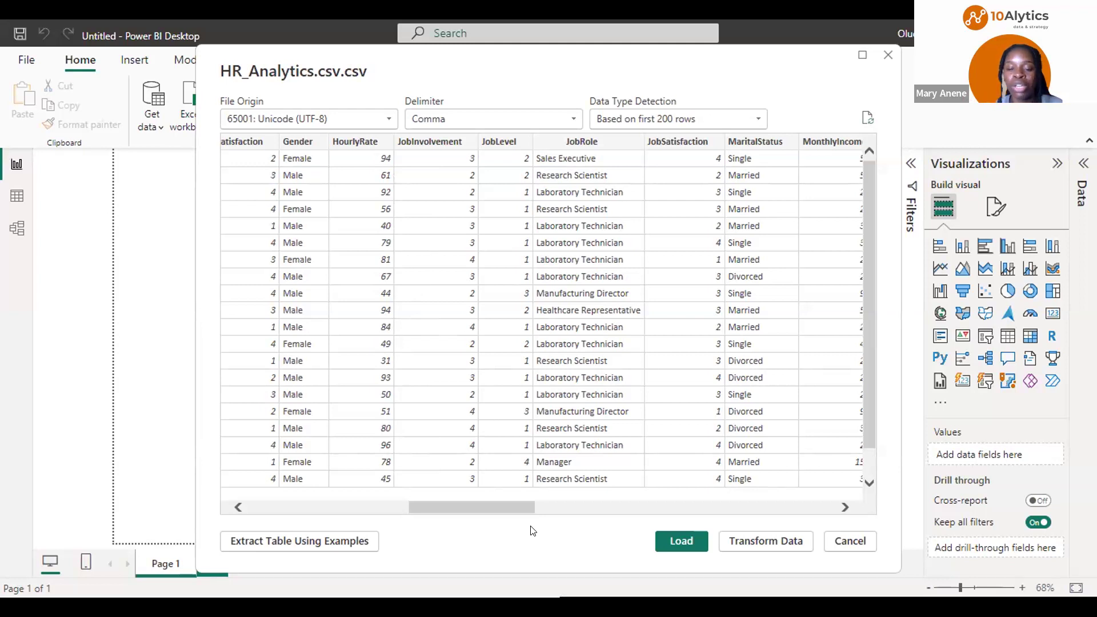
left_click(777, 541)
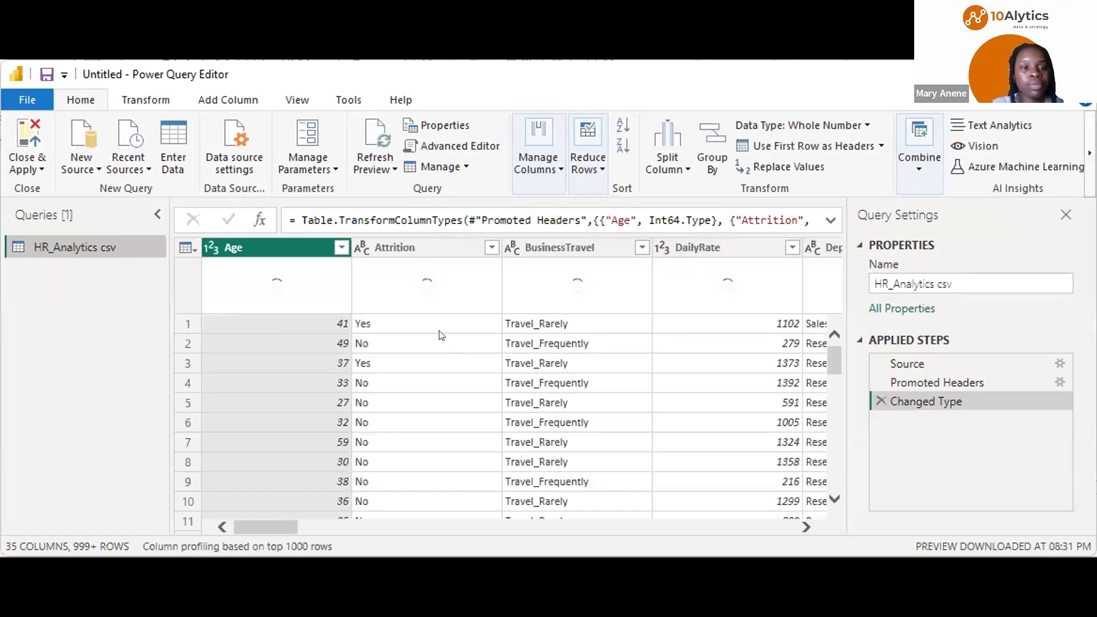
key("super+Up")
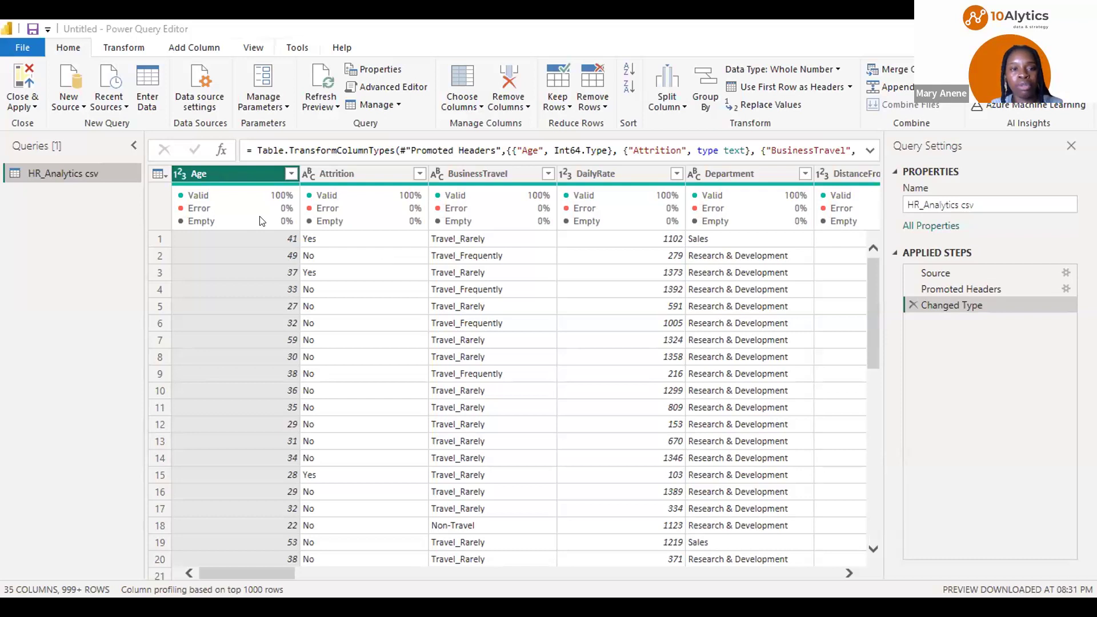
Check the Column quality option of the data preview and inspect the quality details of the Age column
left_click(253, 48)
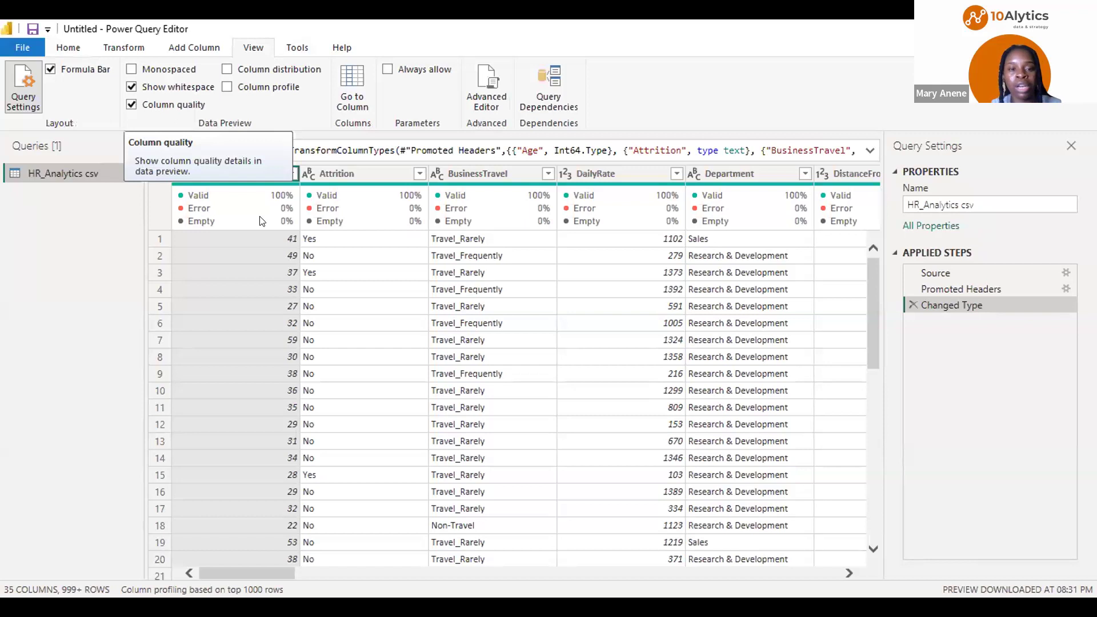
mouse_move(262, 221)
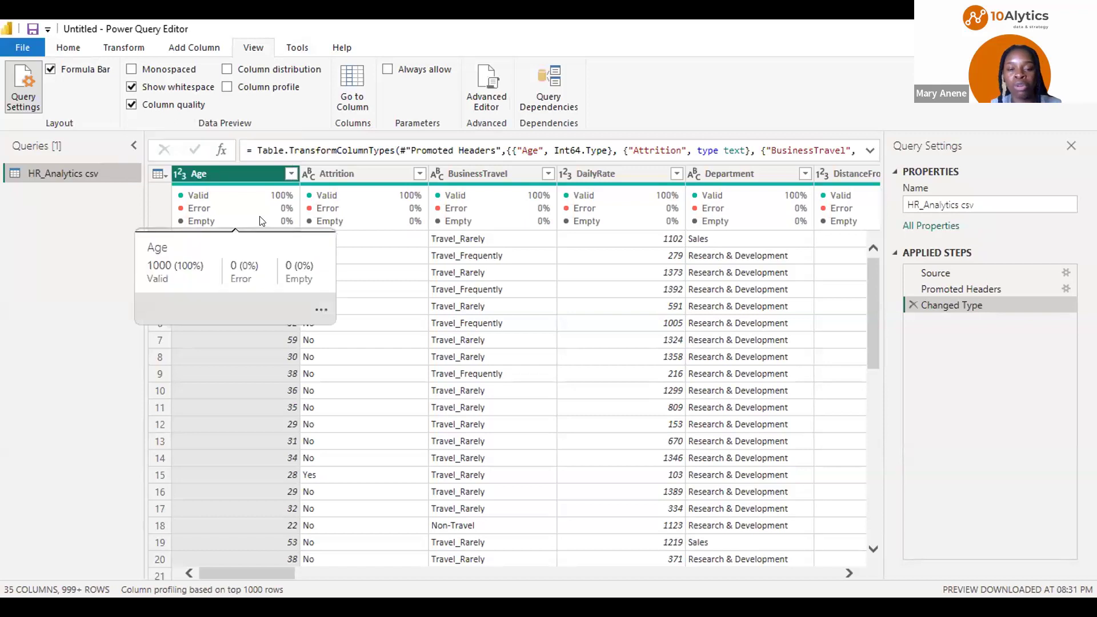
left_click(69, 44)
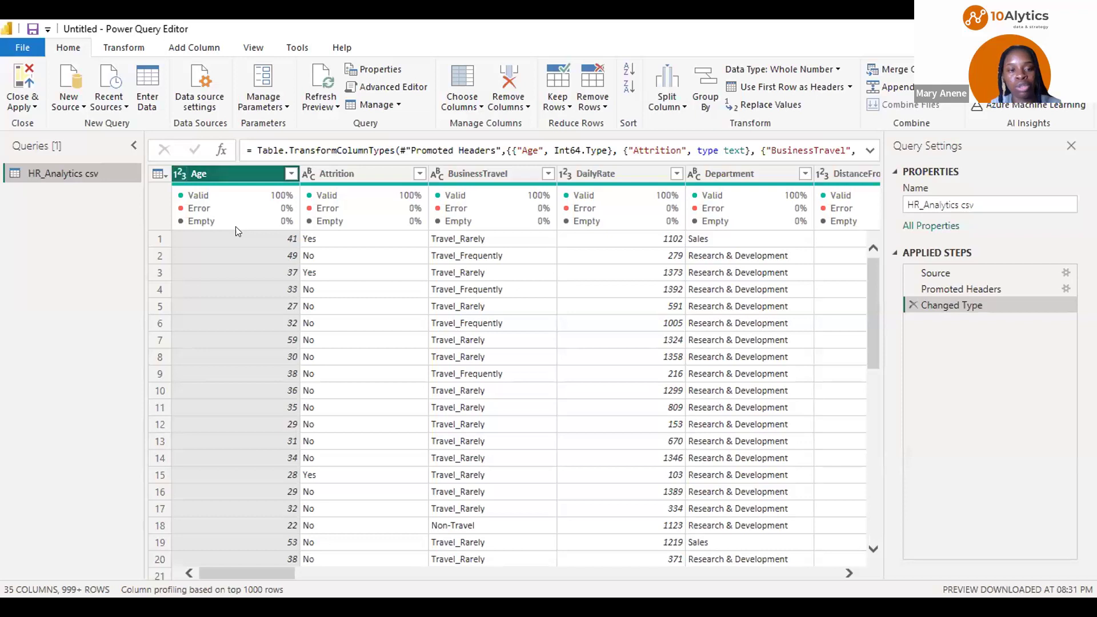
Examine the valid, error and empty percentages of the columns from Age through YearsSinceLastPromotion
key("shift+Right")
key("shift+Left")
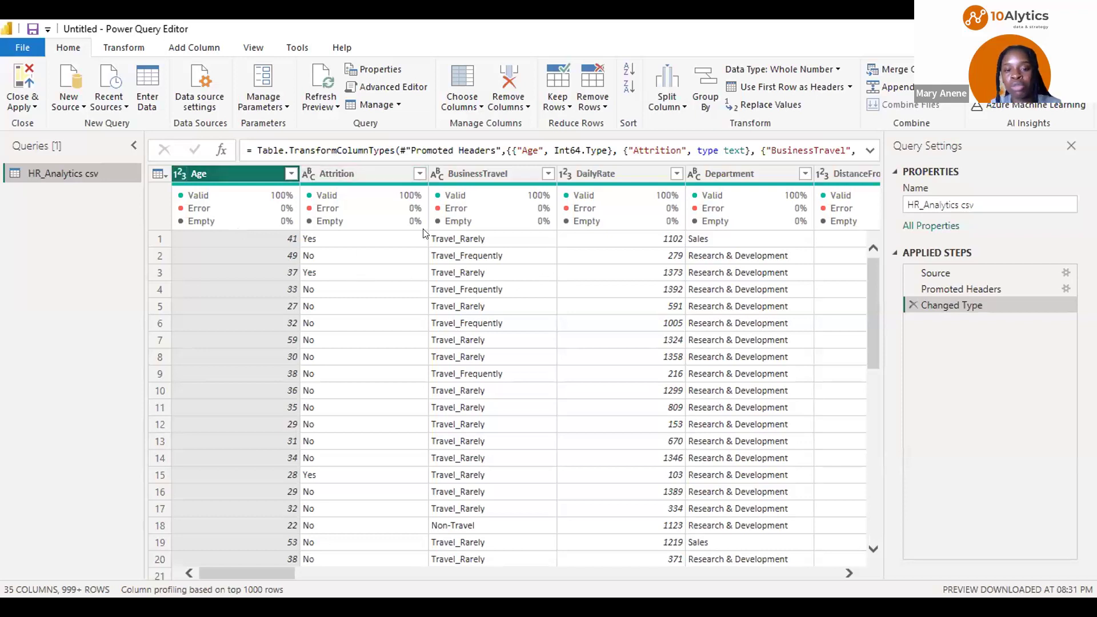
key("shift+Right")
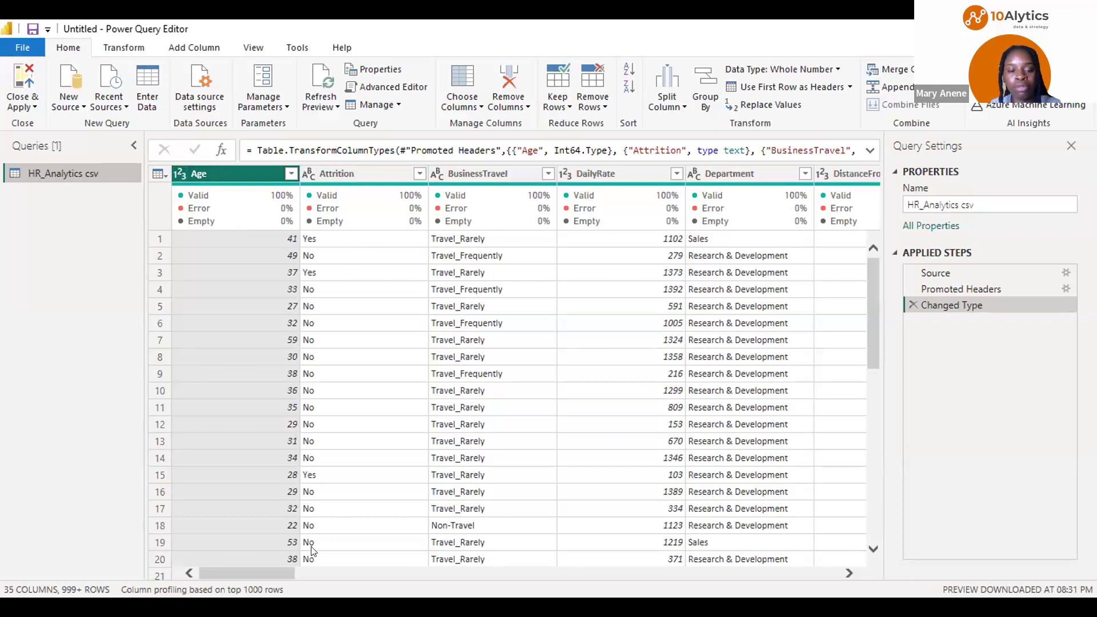
left_click_drag(263, 571, 463, 568)
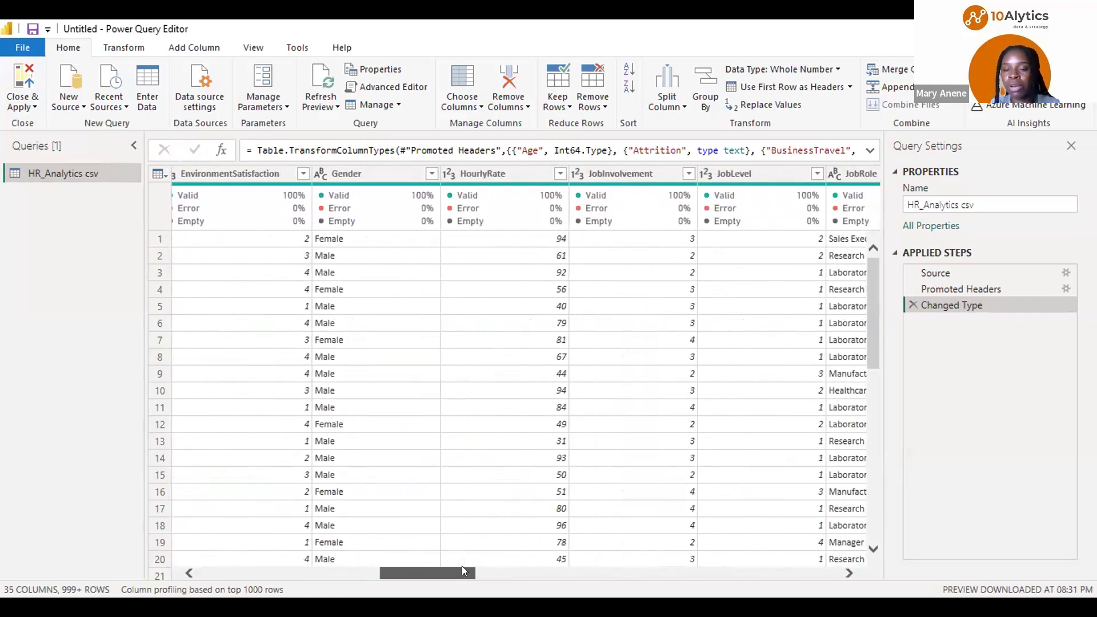
left_click_drag(462, 567, 546, 555)
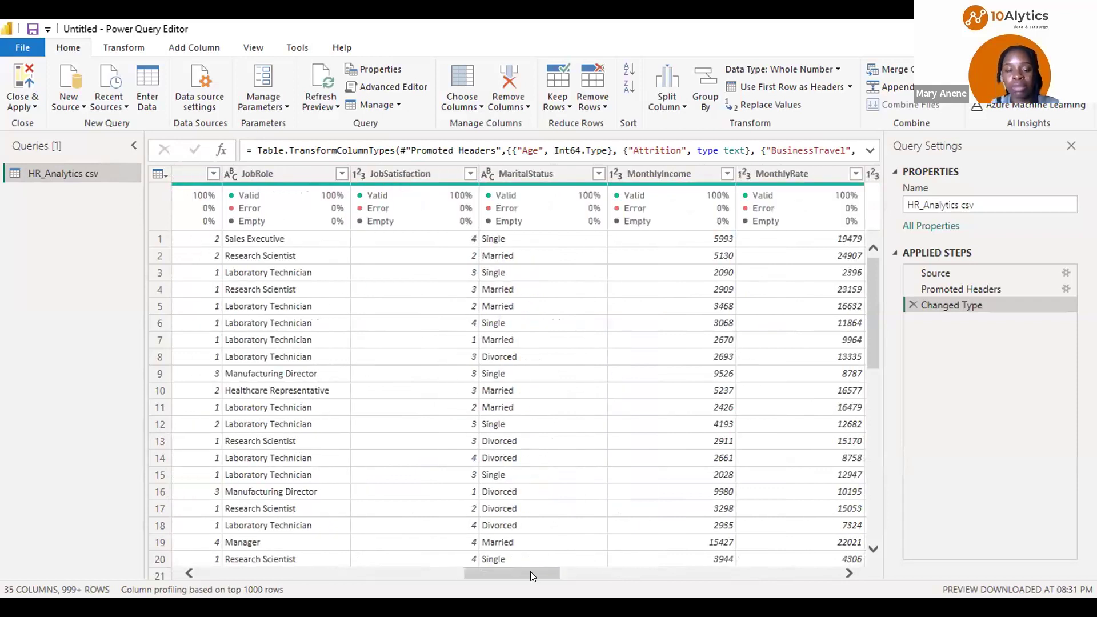
left_click_drag(530, 573, 607, 566)
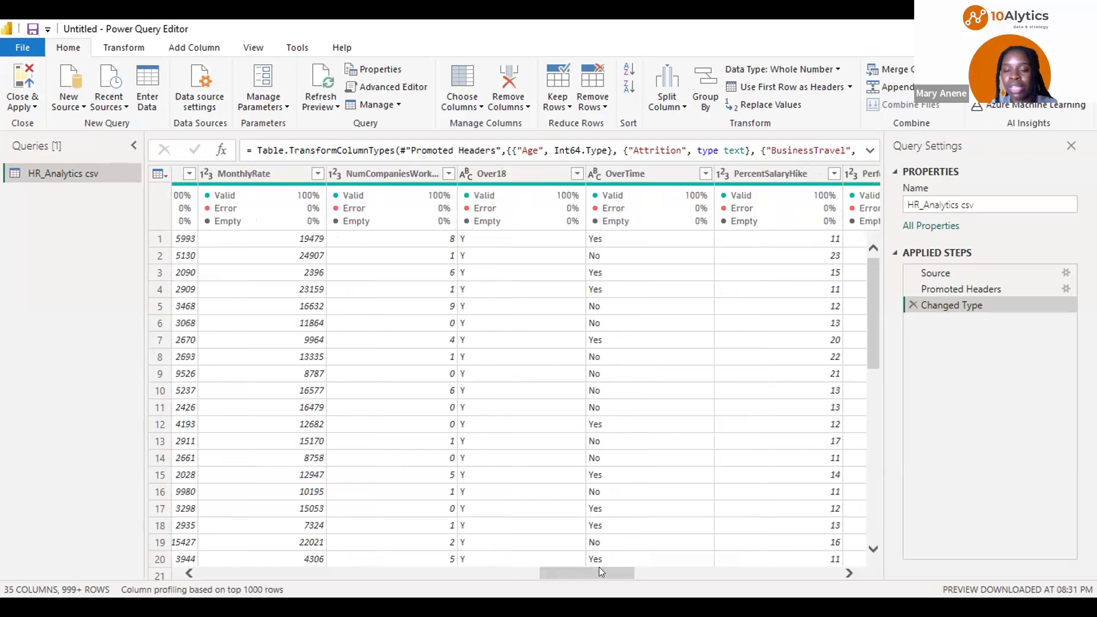
left_click_drag(599, 568, 778, 564)
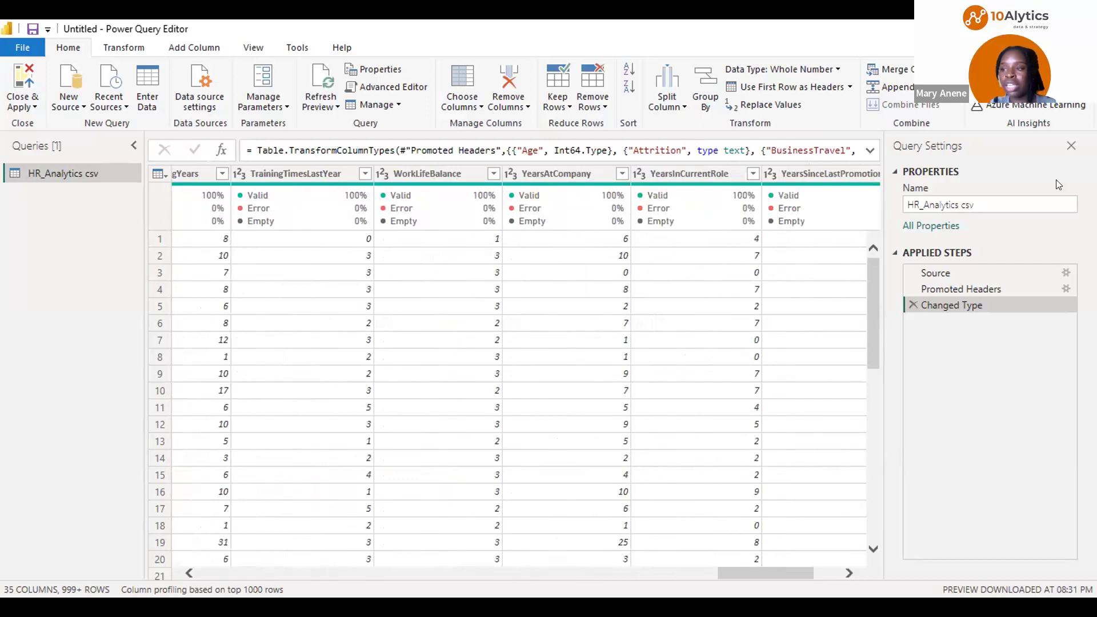
Rename the query to "HR_ Attrition"
left_click(1007, 197)
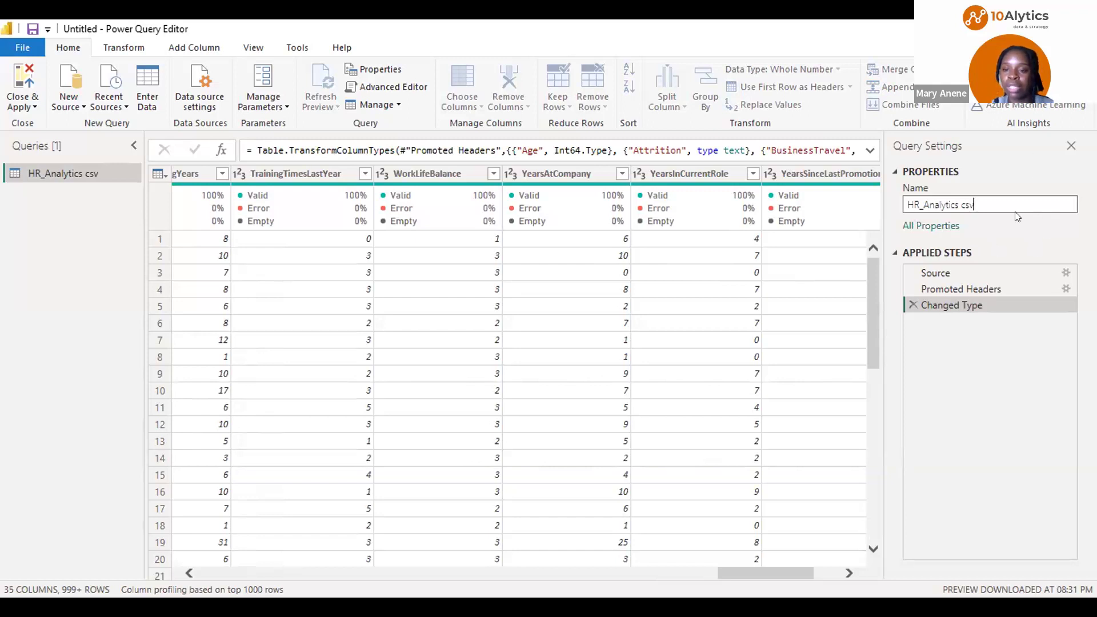
key("ctrl+shift+Left")
key("ctrl+shift+Left")
key("ctrl+shift+Right")
key("ctrl+shift+Right")
key("ctrl+shift+Left")
key("ctrl+shift+Left")
key("ctrl+shift+Left")
key("ctrl+shift+Right")
key("ctrl+shift+Right")
key("ctrl+shift+Right")
key("ctrl+shift+Left")
key("ctrl+shift+Left")
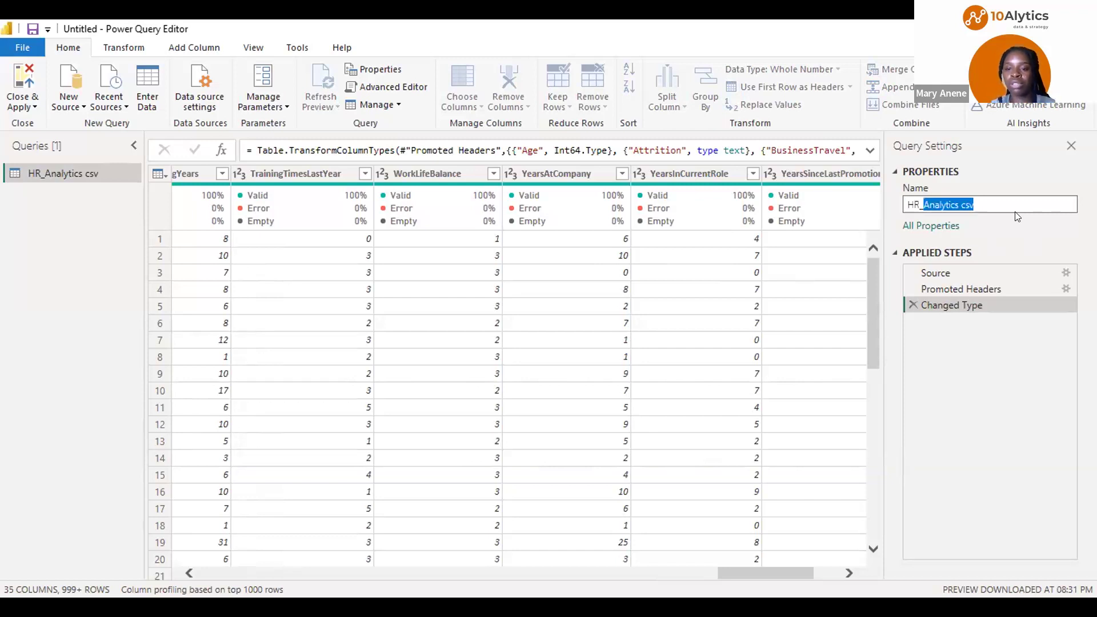
key("BackSpace")
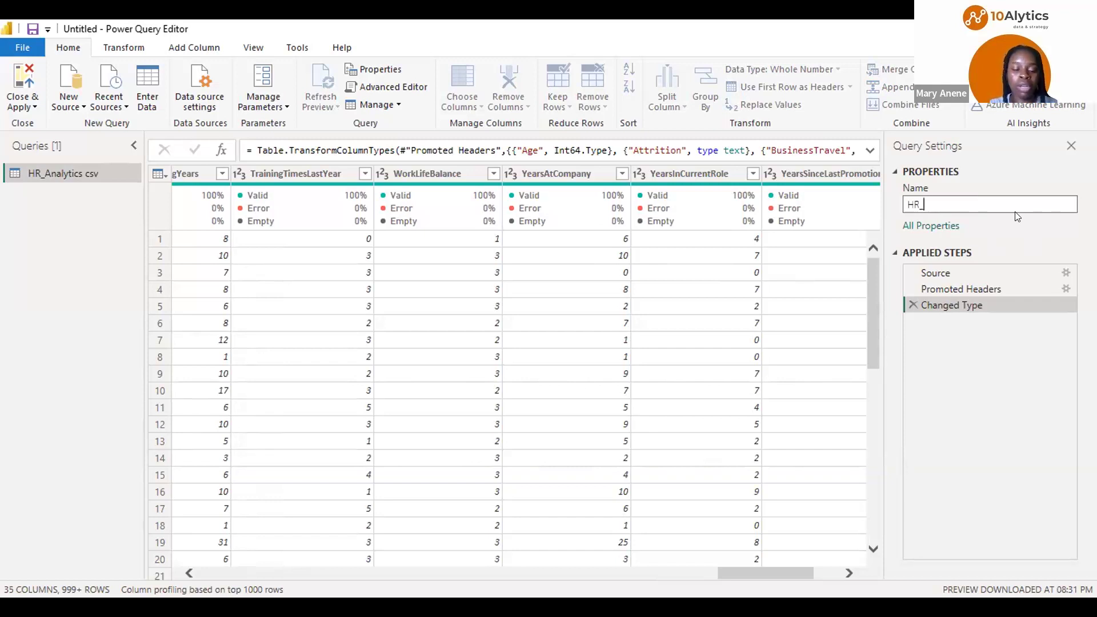
type("Attr")
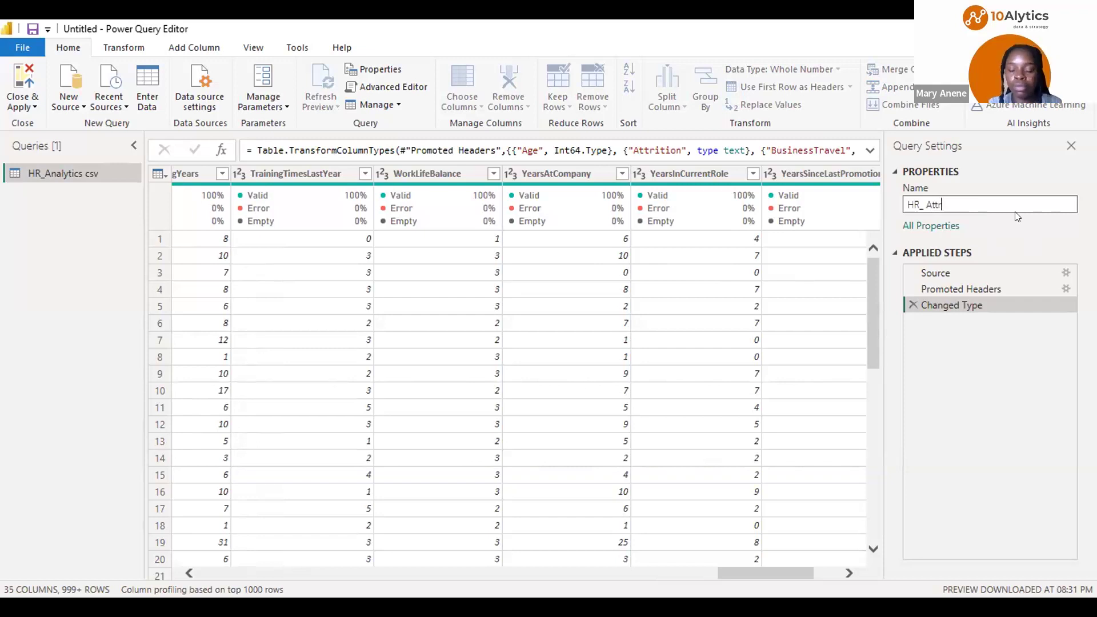
type("ition")
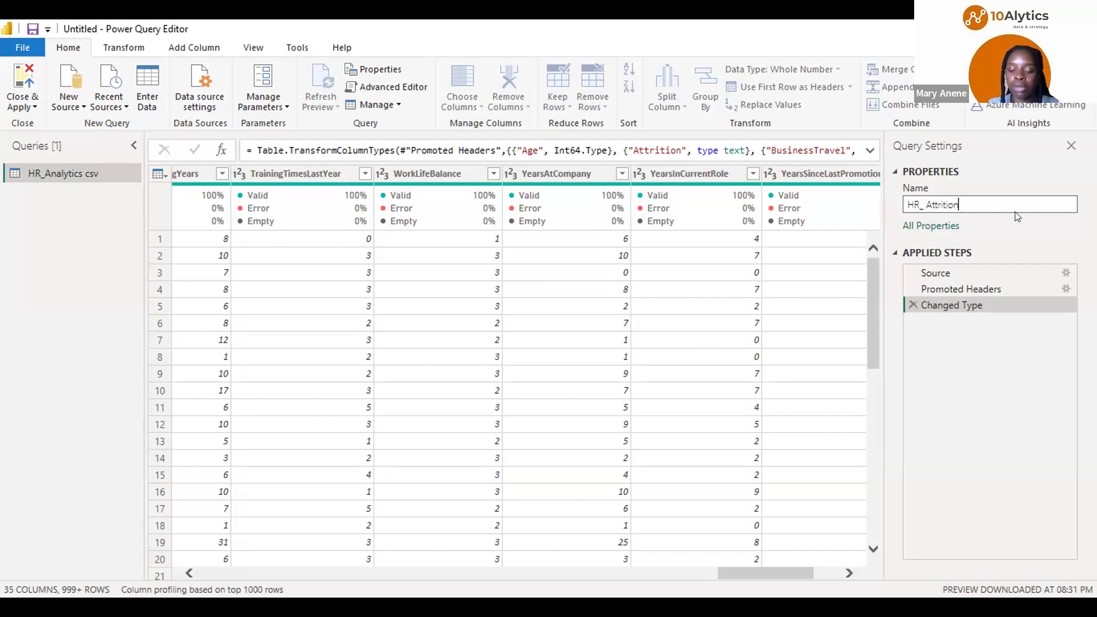
key("Return")
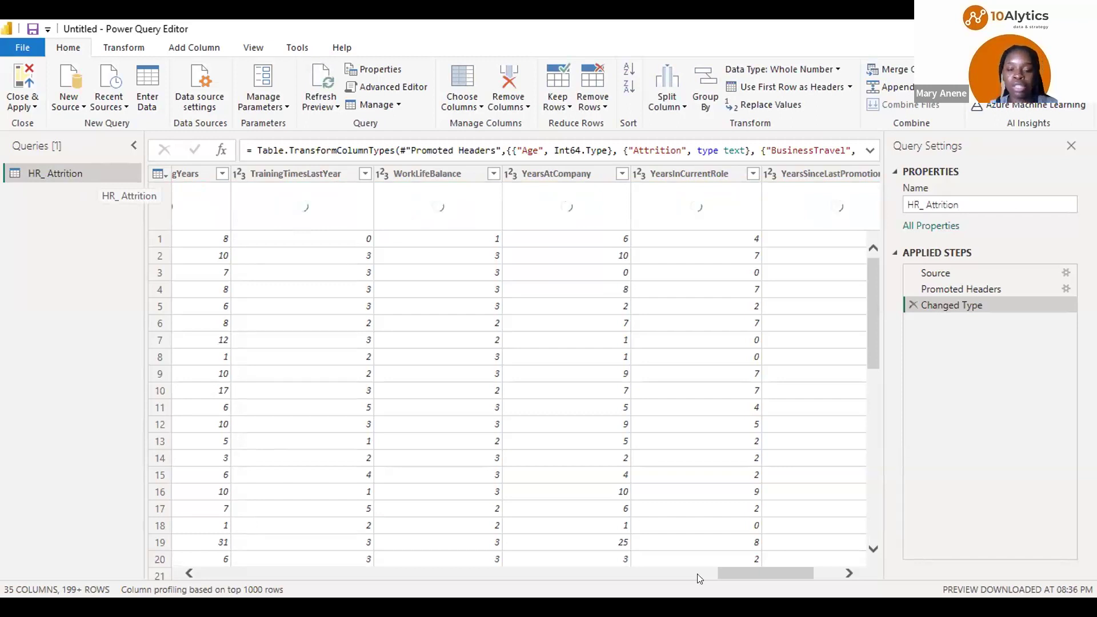
Return to the first columns of the query and load the HR_ Attrition table into the report
left_click_drag(745, 573, 354, 571)
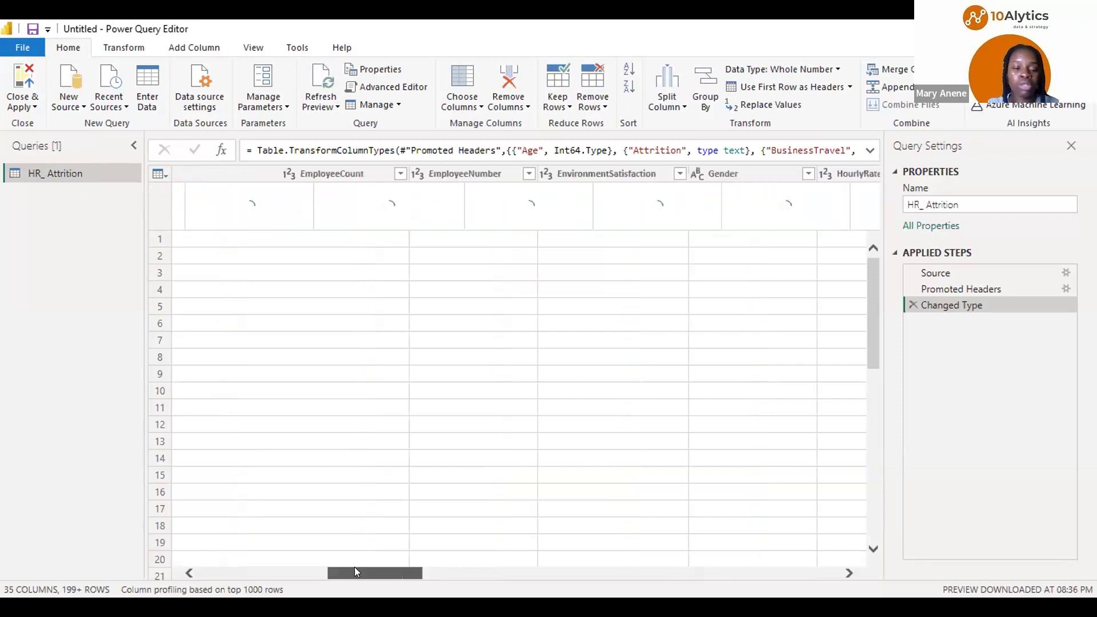
left_click_drag(233, 571, 188, 571)
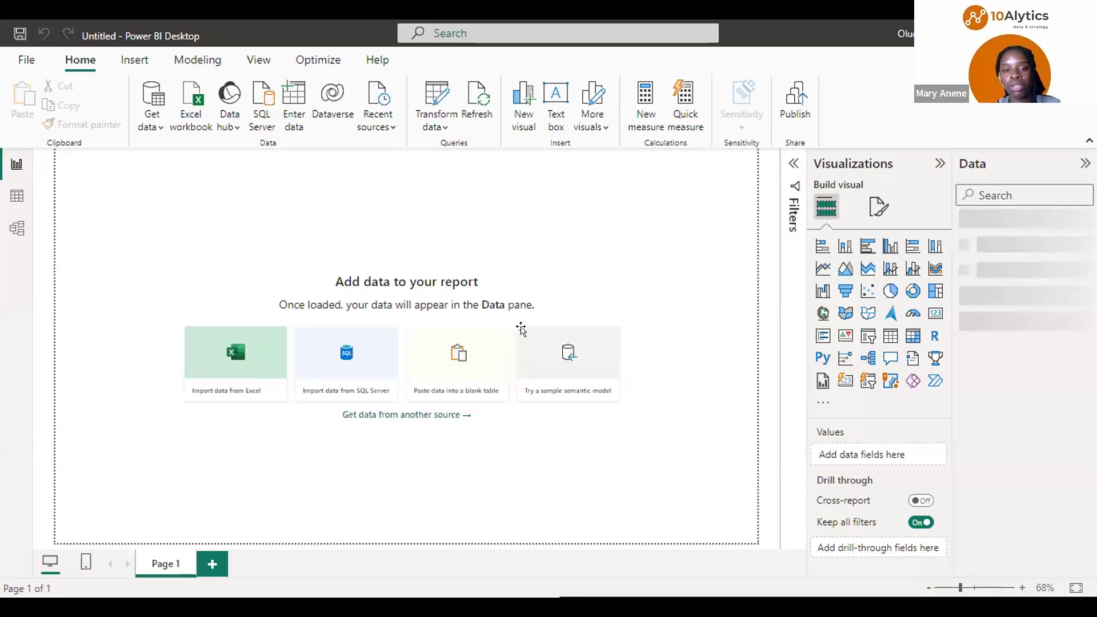
Read the Case Study Overview slide with the key influencers questions in PowerPoint and return to Power BI Desktop
key("alt+Tab")
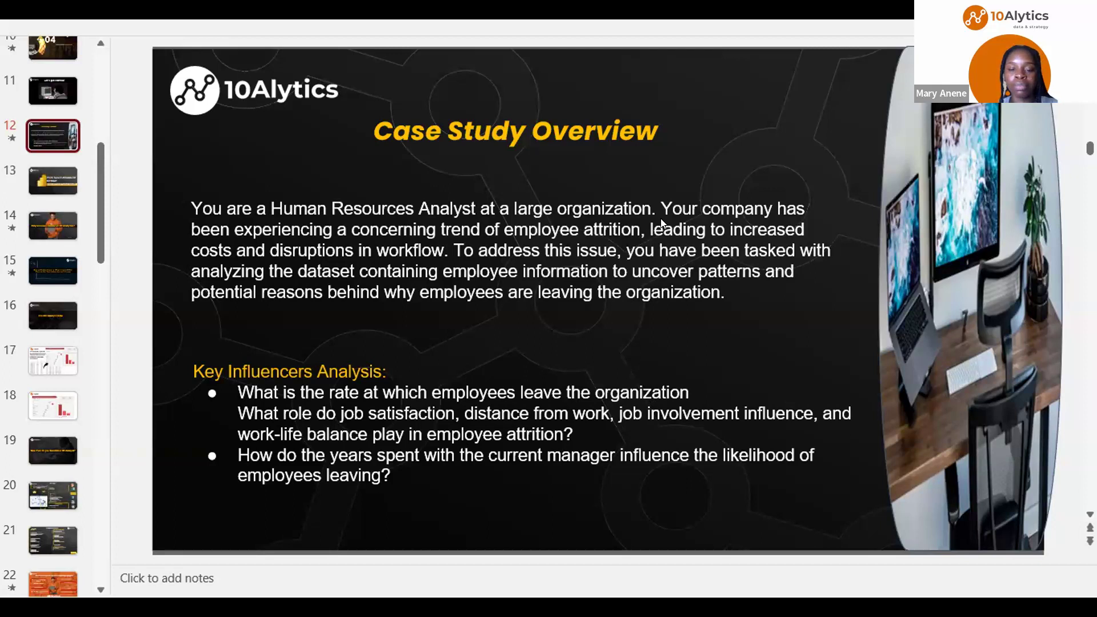
key("alt+Tab")
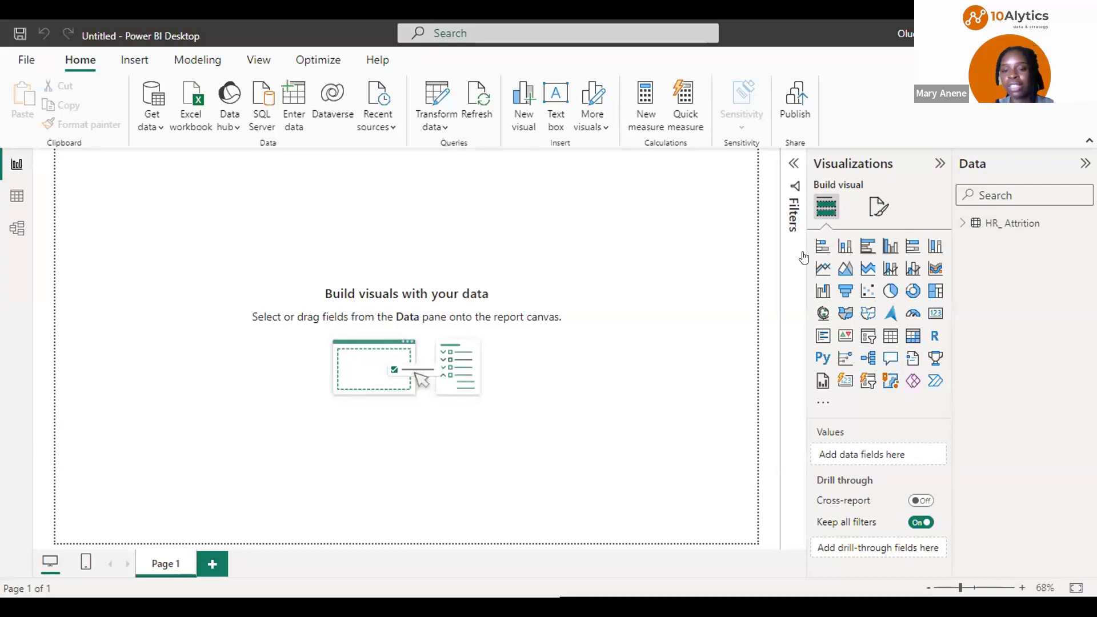
Expand the HR_ Attrition table and look through its fields
left_click(959, 223)
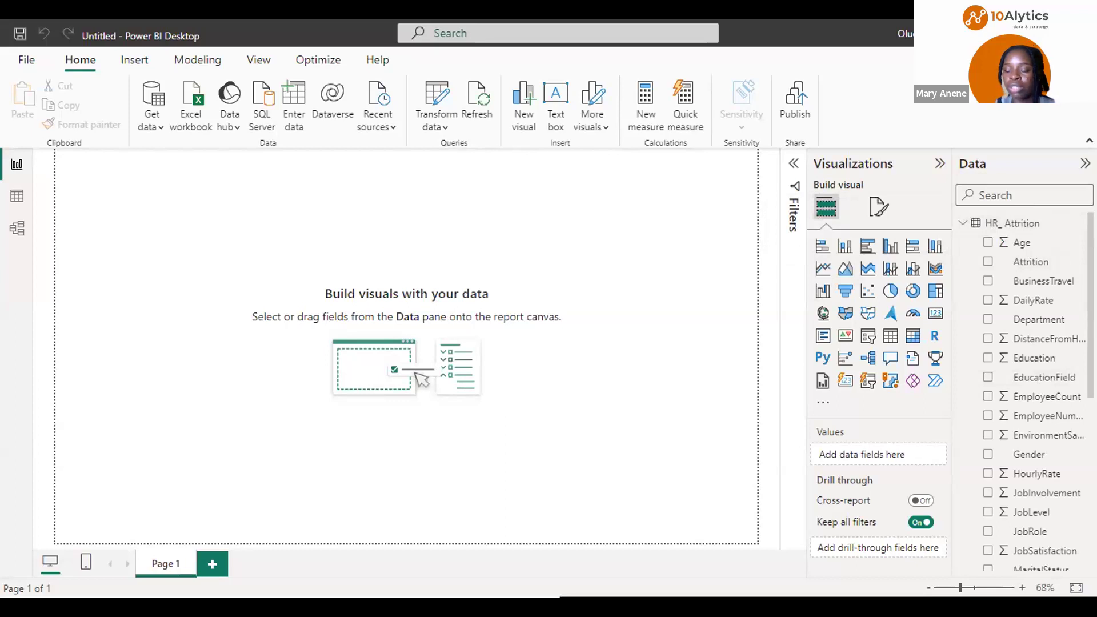
scroll(1006, 262, "down", 1)
scroll(1006, 261, "up", 1)
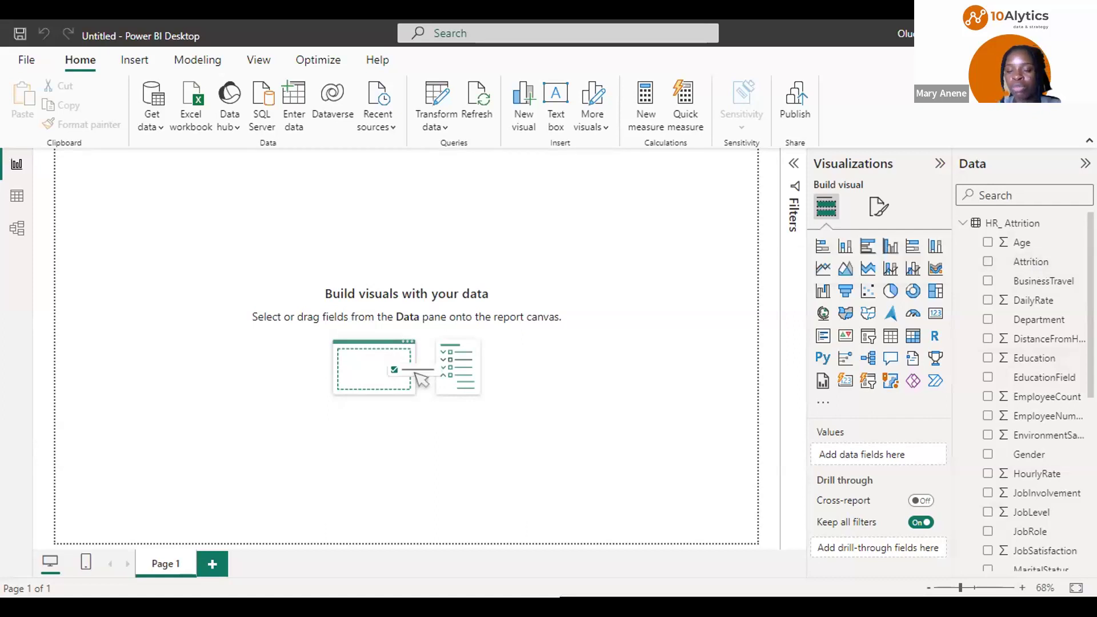
scroll(1032, 391, "down", 1)
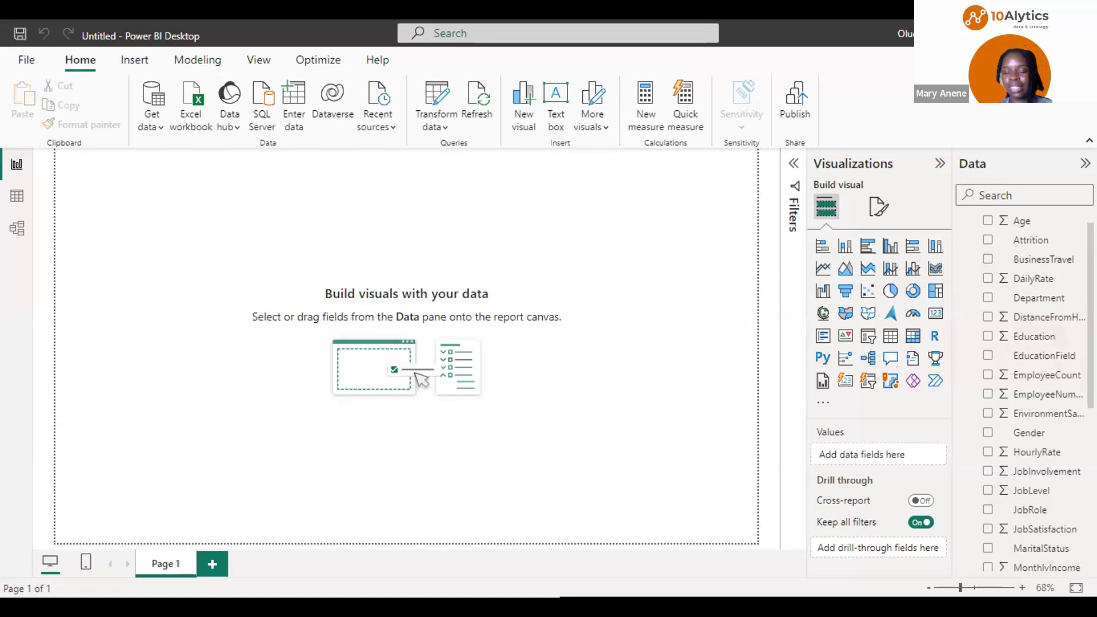
scroll(1032, 393, "up", 1)
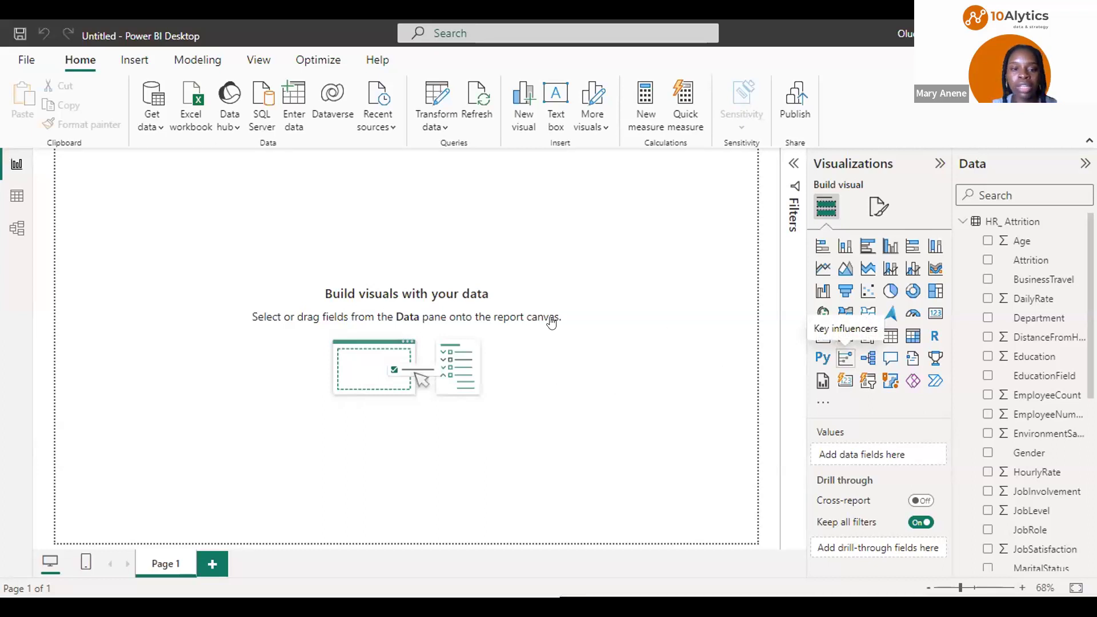
Add a Key influencers visual and enlarge it to cover most of the report page, with the Filters pane collapsed
left_click(845, 359)
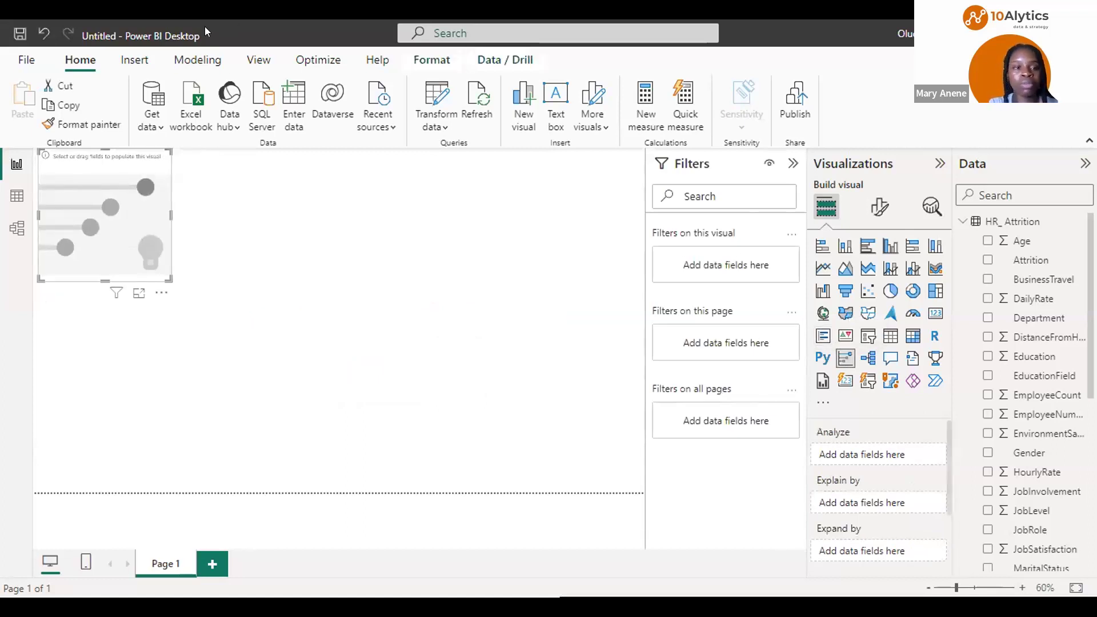
left_click_drag(150, 165, 202, 232)
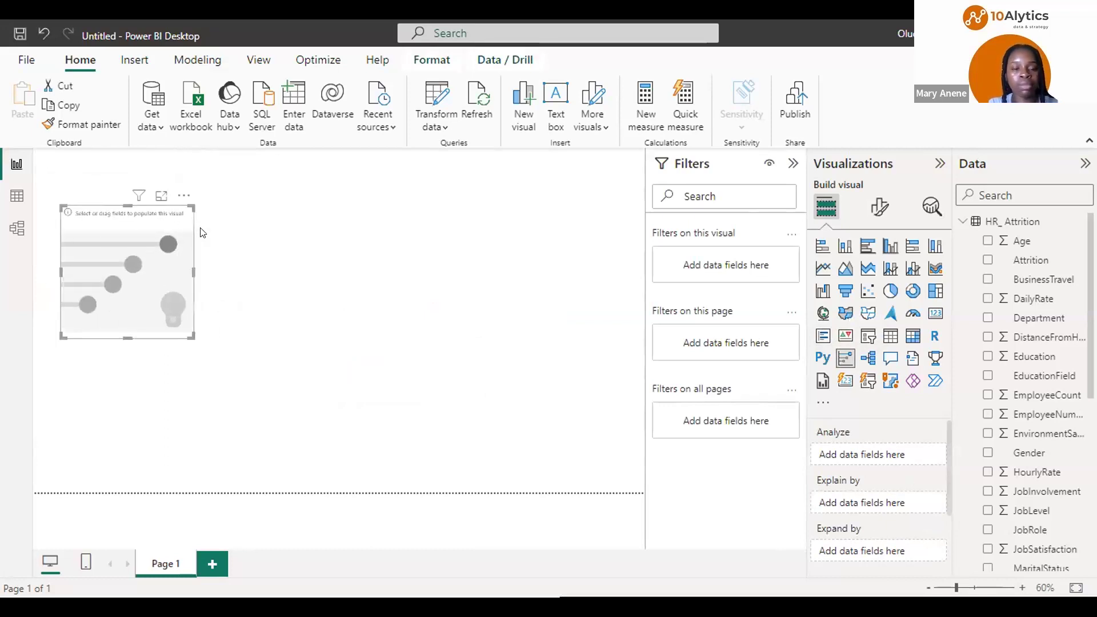
left_click_drag(194, 271, 624, 272)
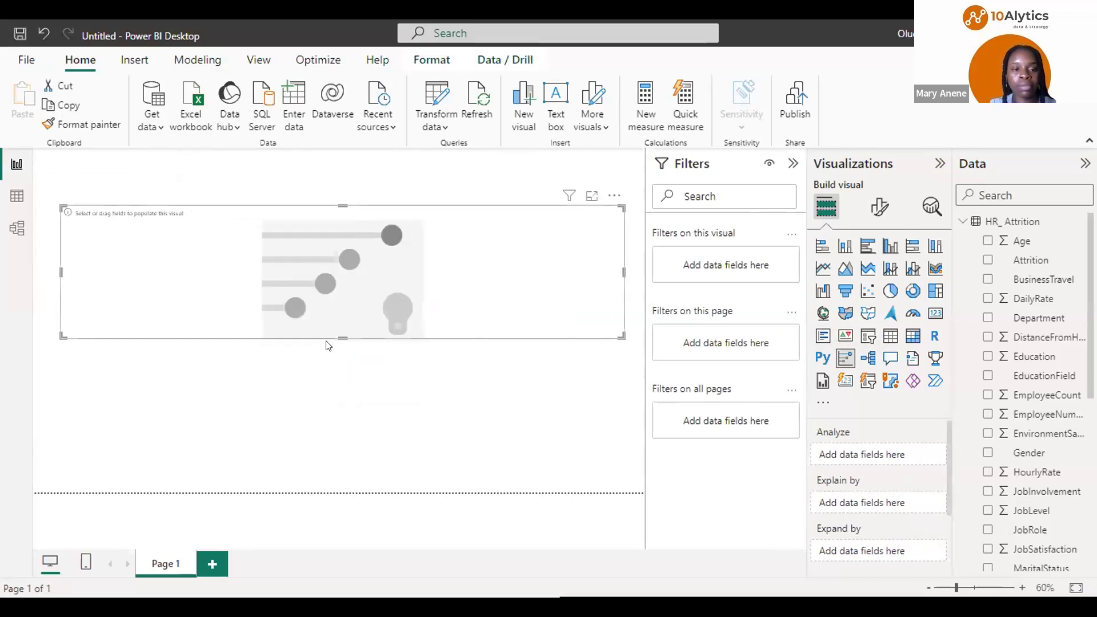
left_click_drag(342, 339, 337, 516)
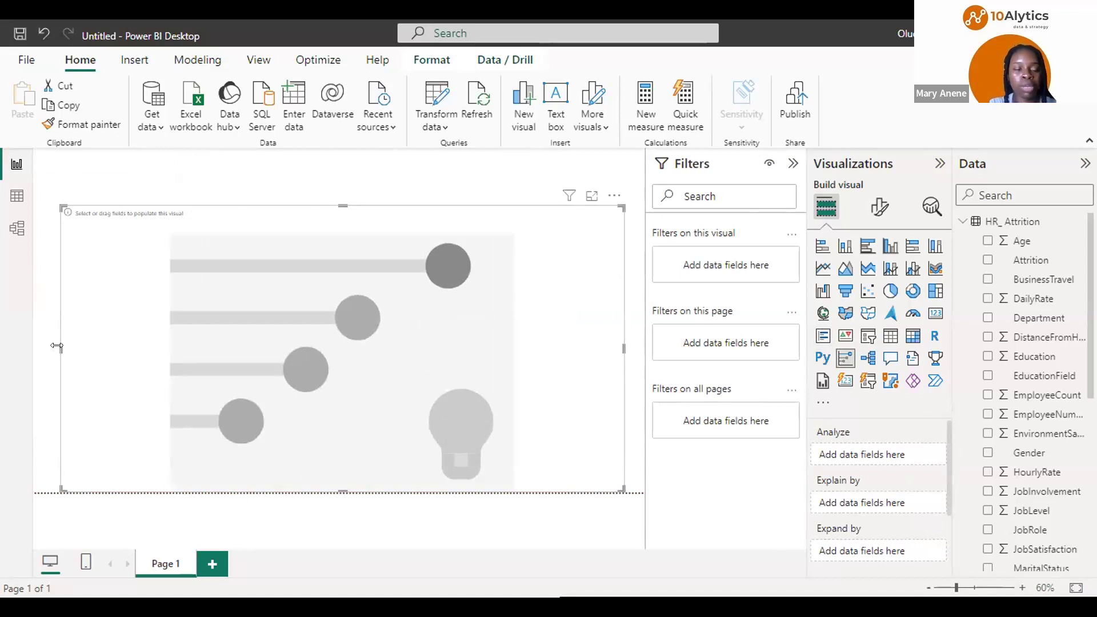
left_click_drag(57, 345, 33, 345)
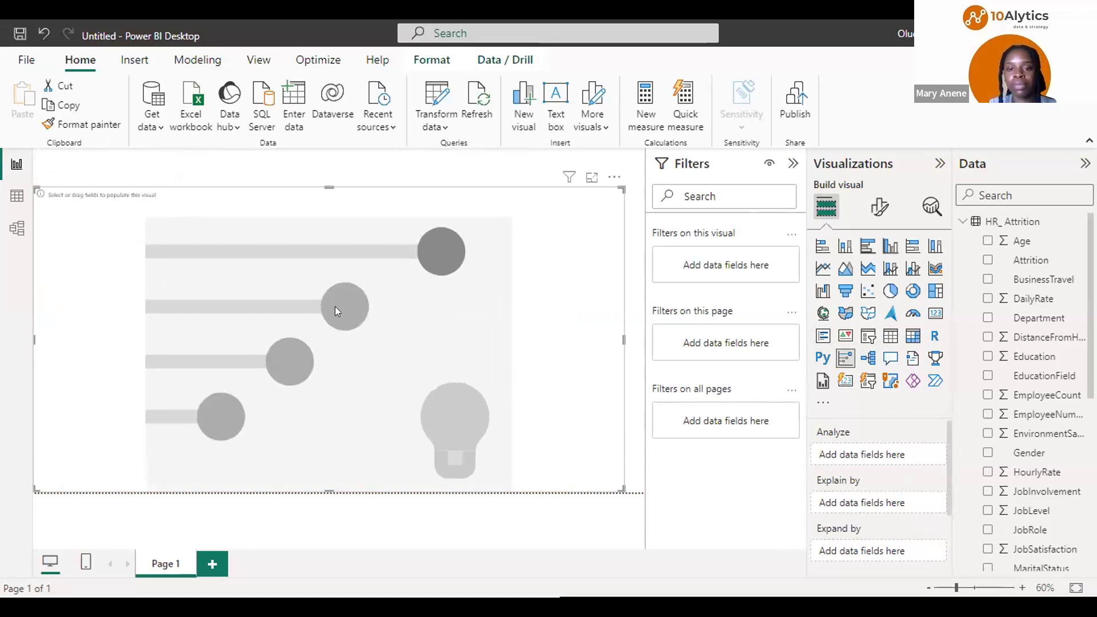
left_click(793, 164)
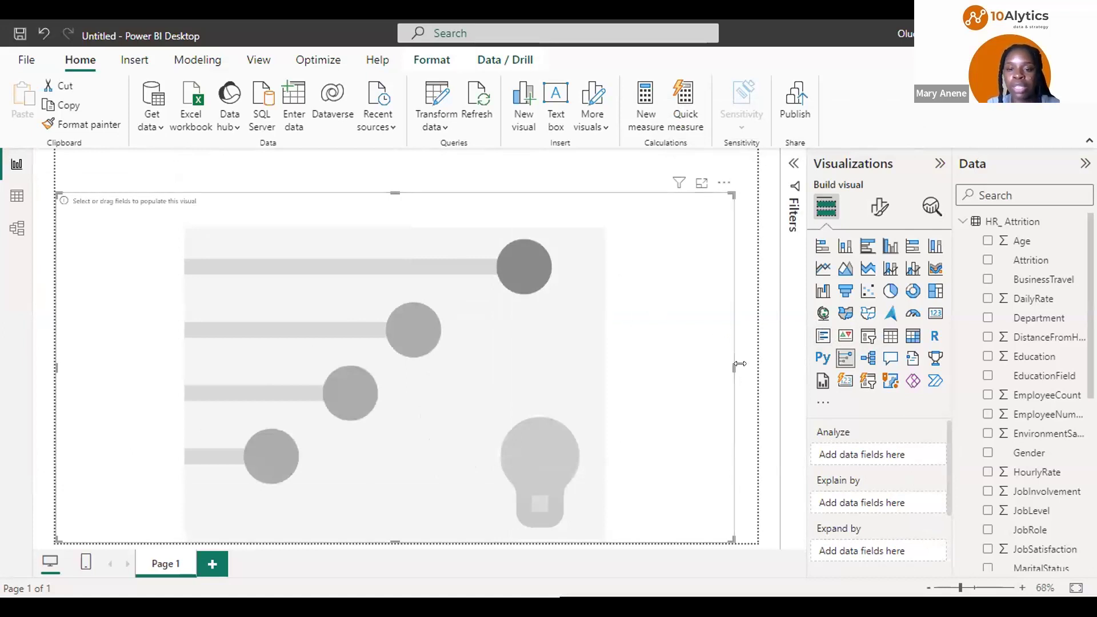
left_click_drag(739, 364, 746, 364)
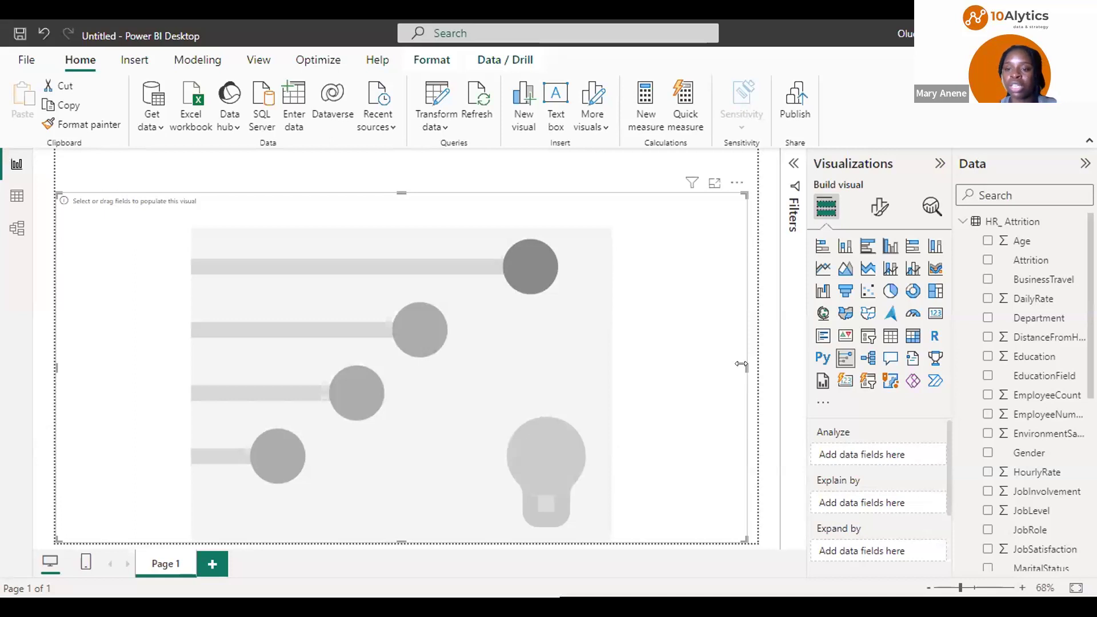
Set the key influencers visual to analyze Attrition, explained by the average of MonthlyIncome
left_click(987, 261)
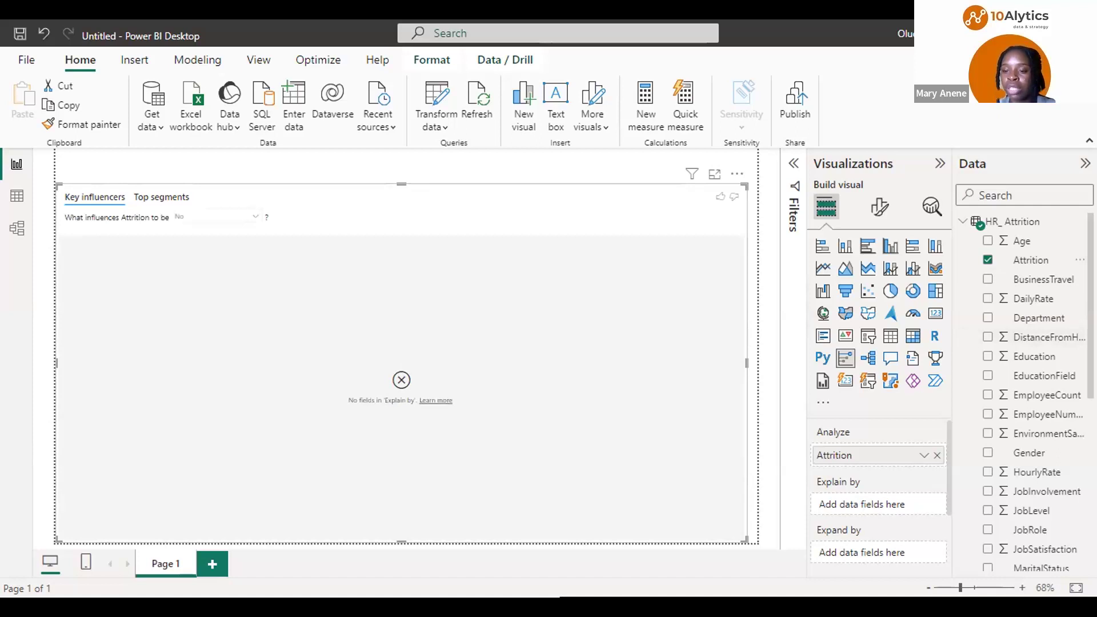
scroll(1029, 394, "down", 1)
scroll(1048, 414, "down", 3)
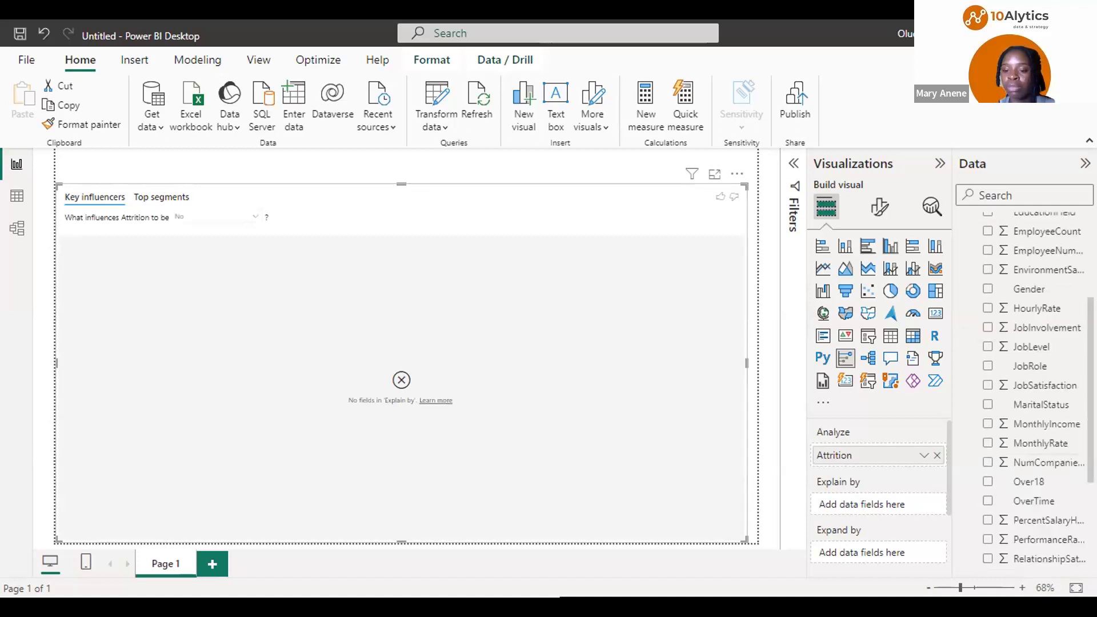
left_click(987, 426)
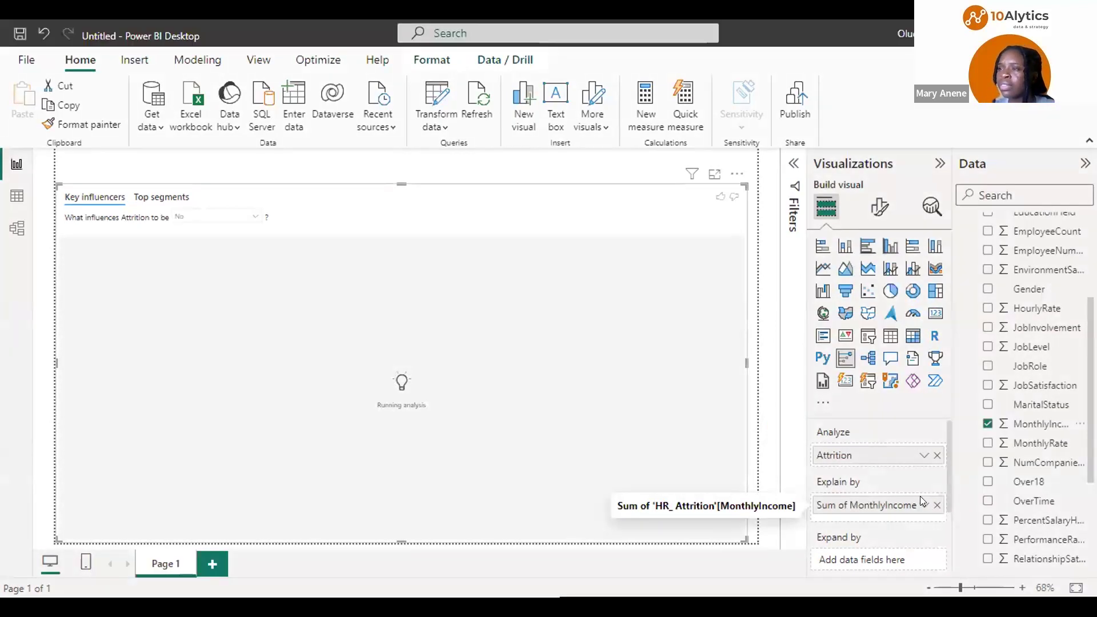
left_click(921, 503)
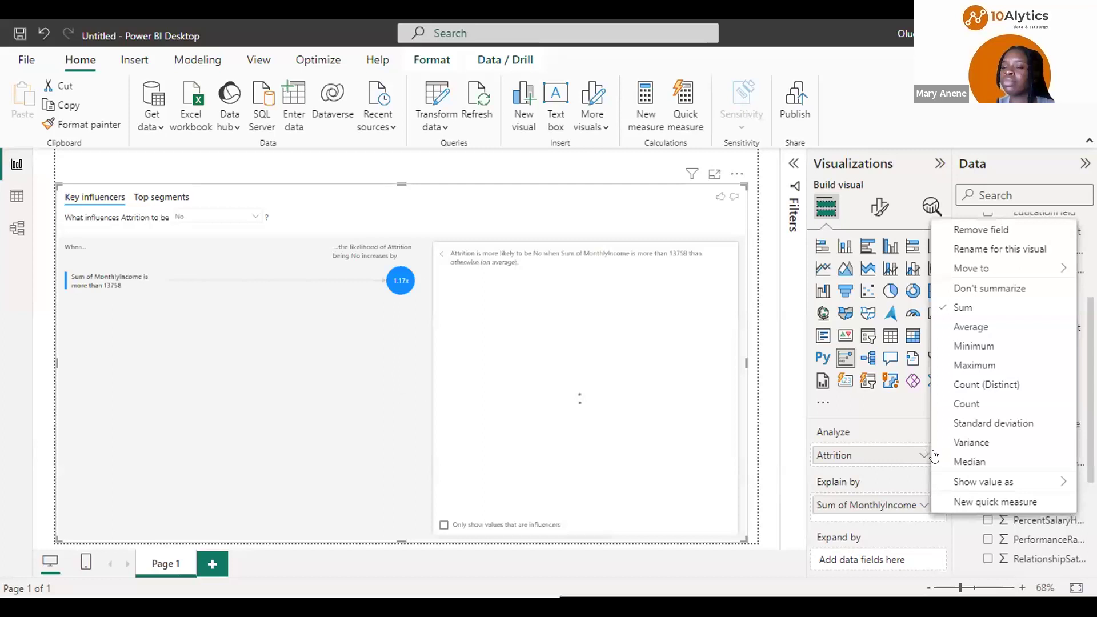
left_click(984, 327)
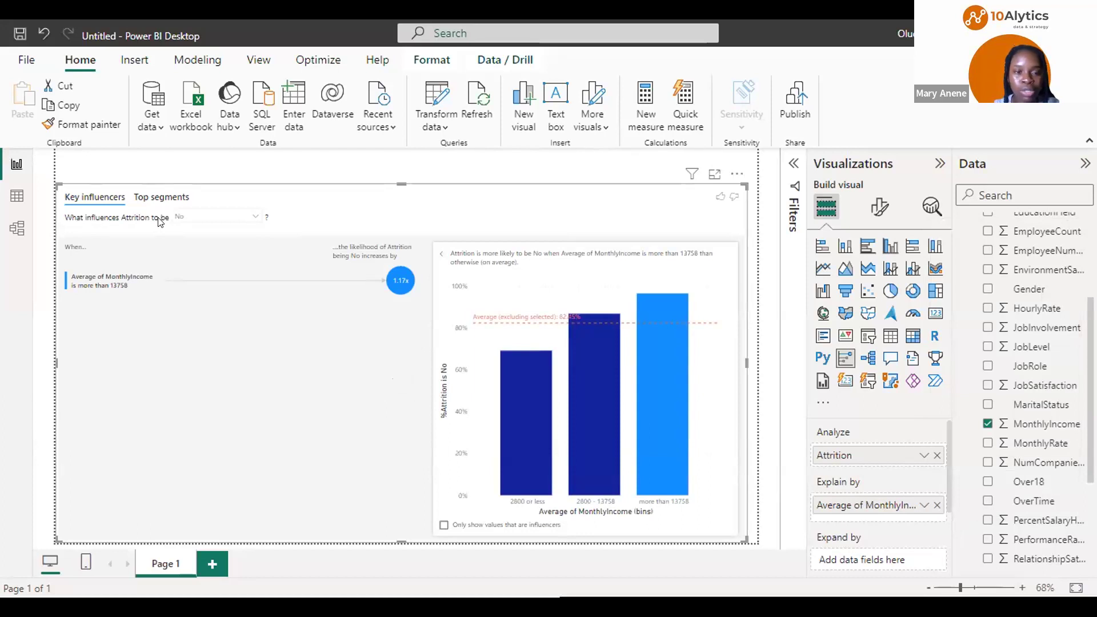
Set the visual to show what influences Attrition to be Yes
left_click(178, 217)
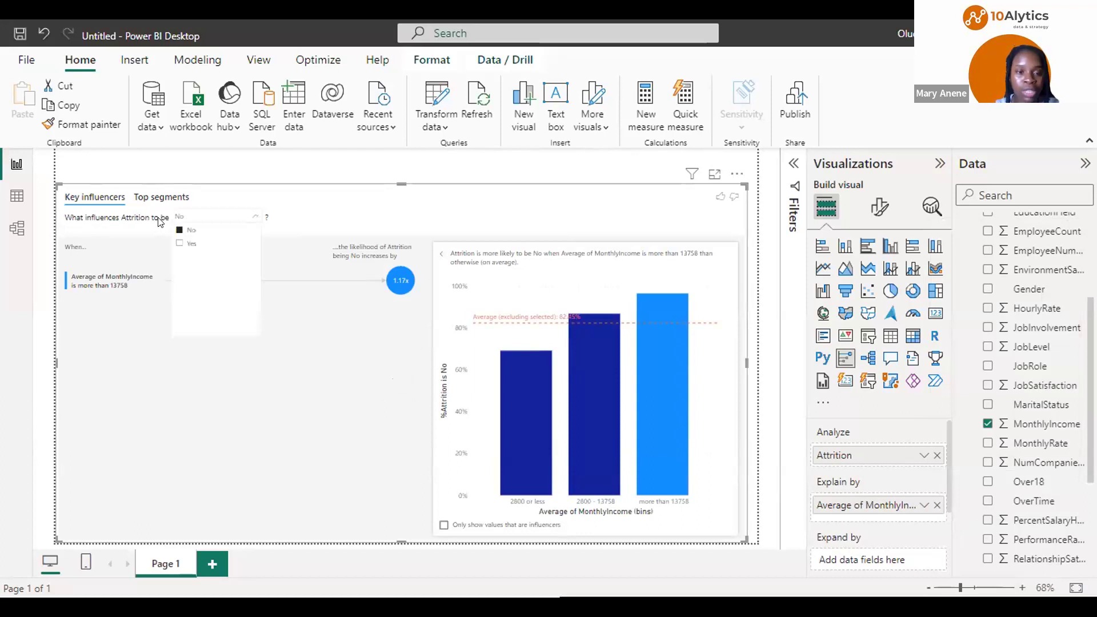
left_click(178, 244)
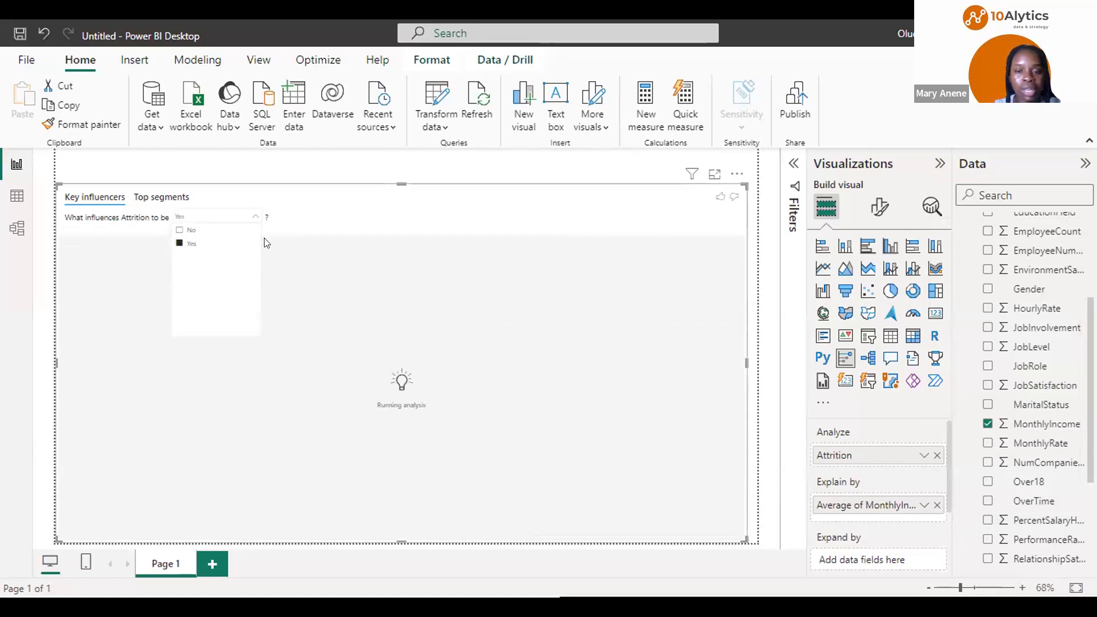
left_click(327, 286)
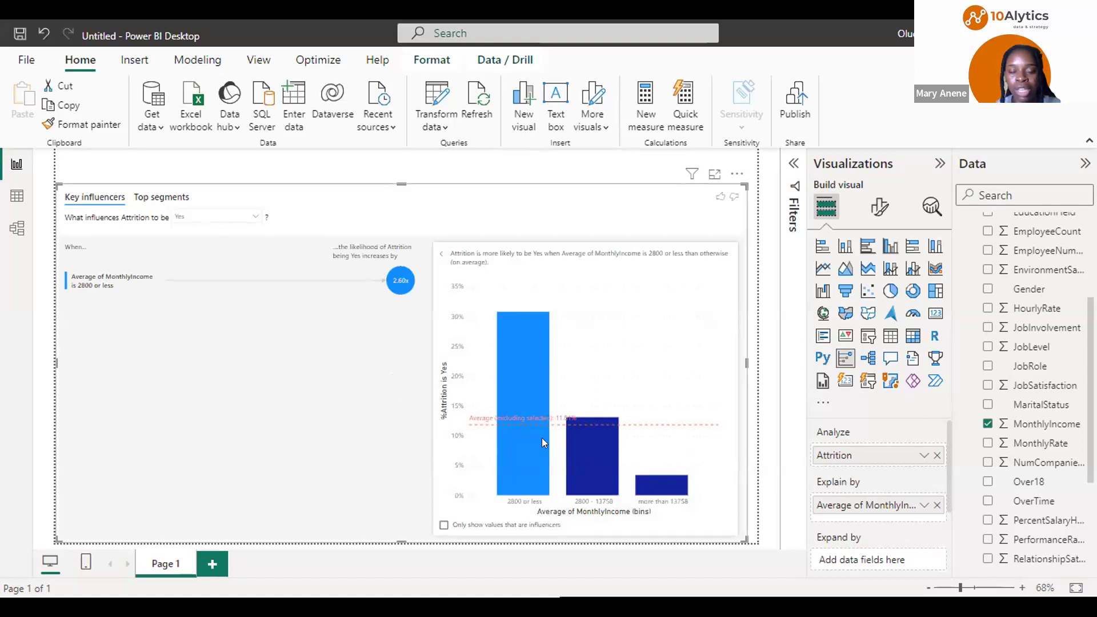
Inspect the details of the "2800 or less" bar in the average monthly income chart
mouse_move(496, 400)
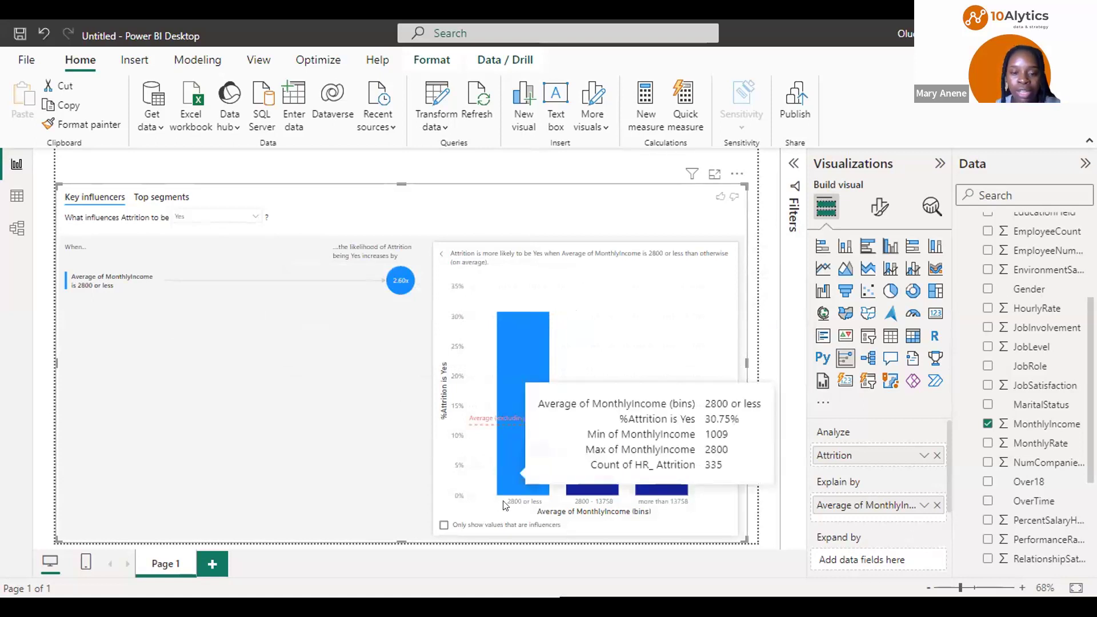
mouse_move(533, 369)
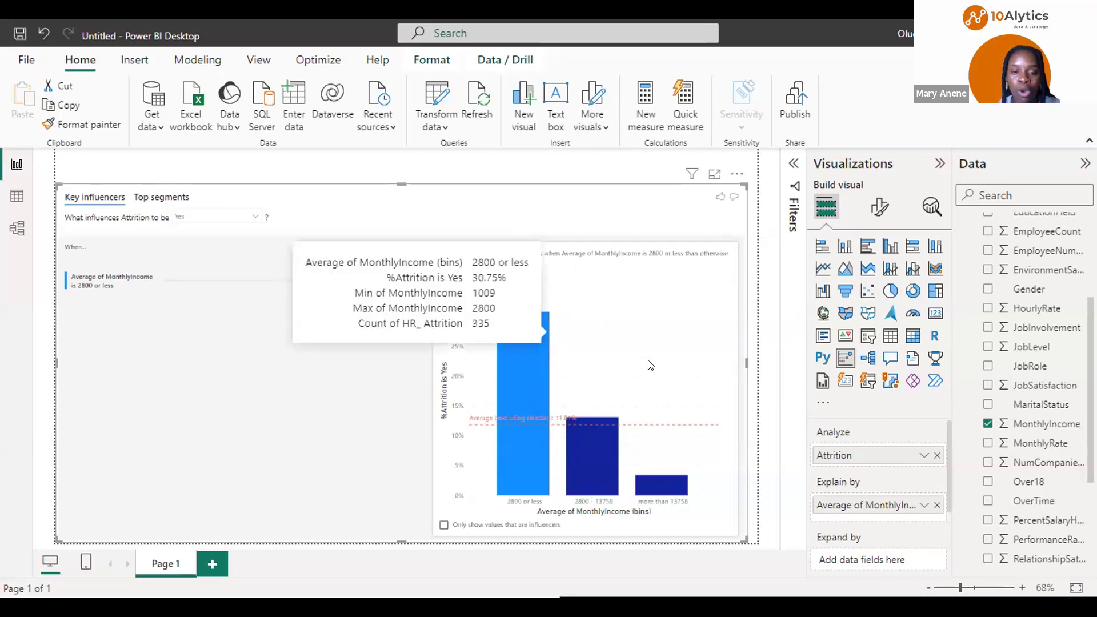
mouse_move(532, 329)
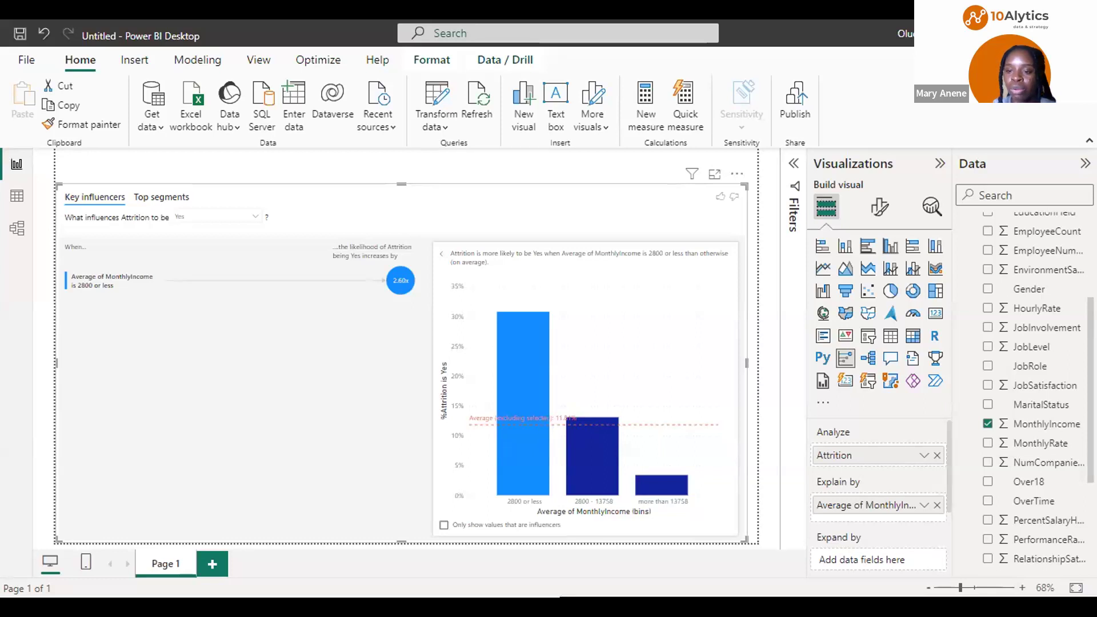
Add Age to the fields that explain Attrition in the key influencers visual, summarized as an average
scroll(1034, 388, "down", 3)
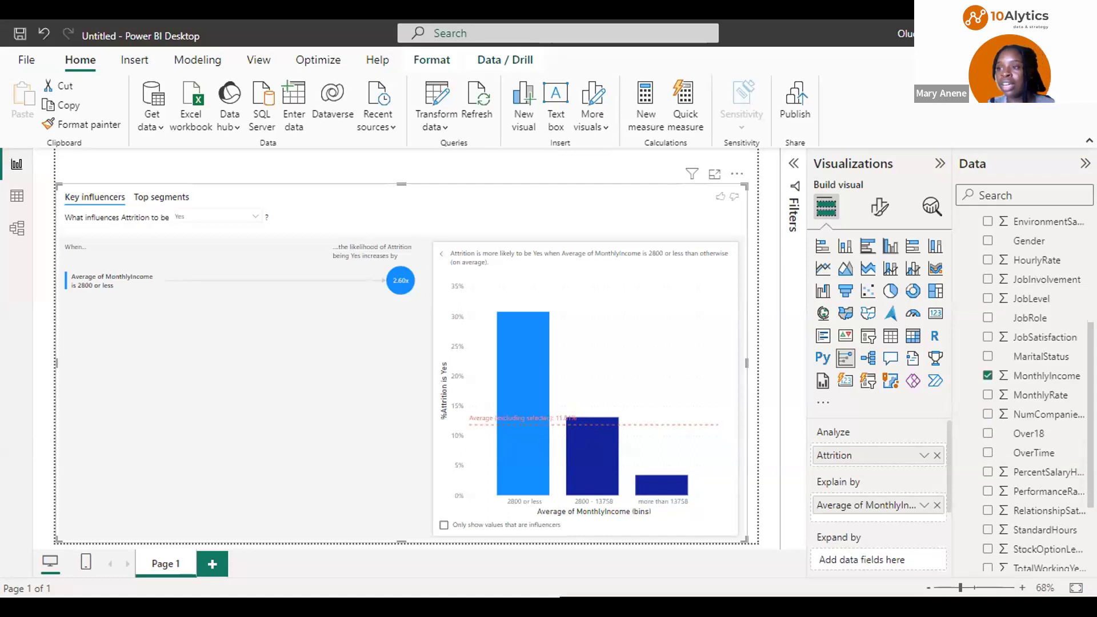
scroll(1034, 388, "up", 1)
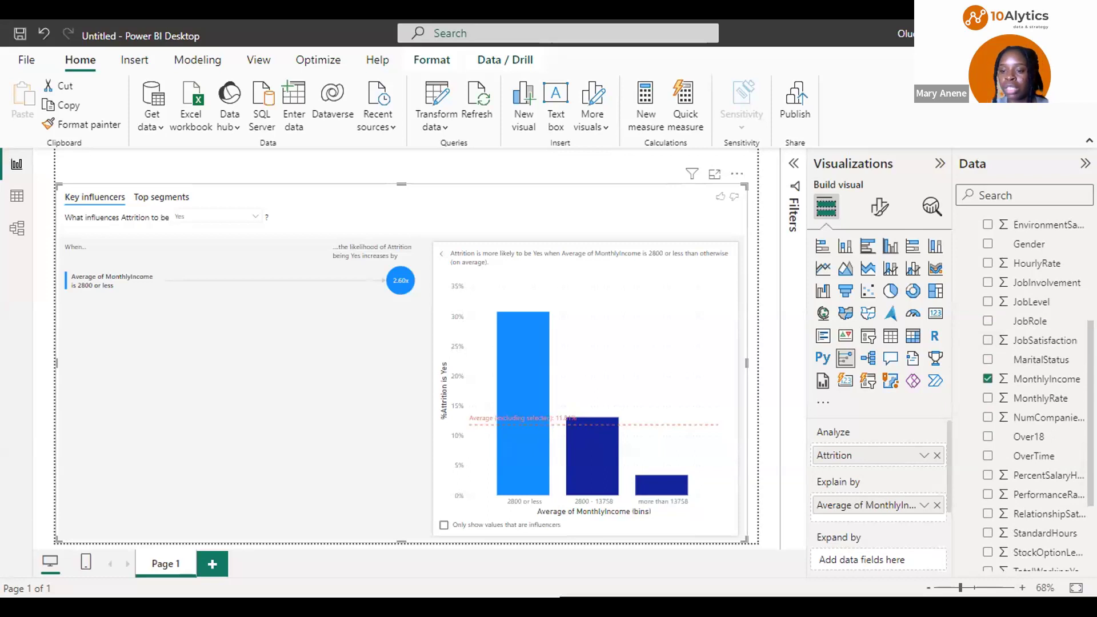
scroll(985, 245, "up", 4)
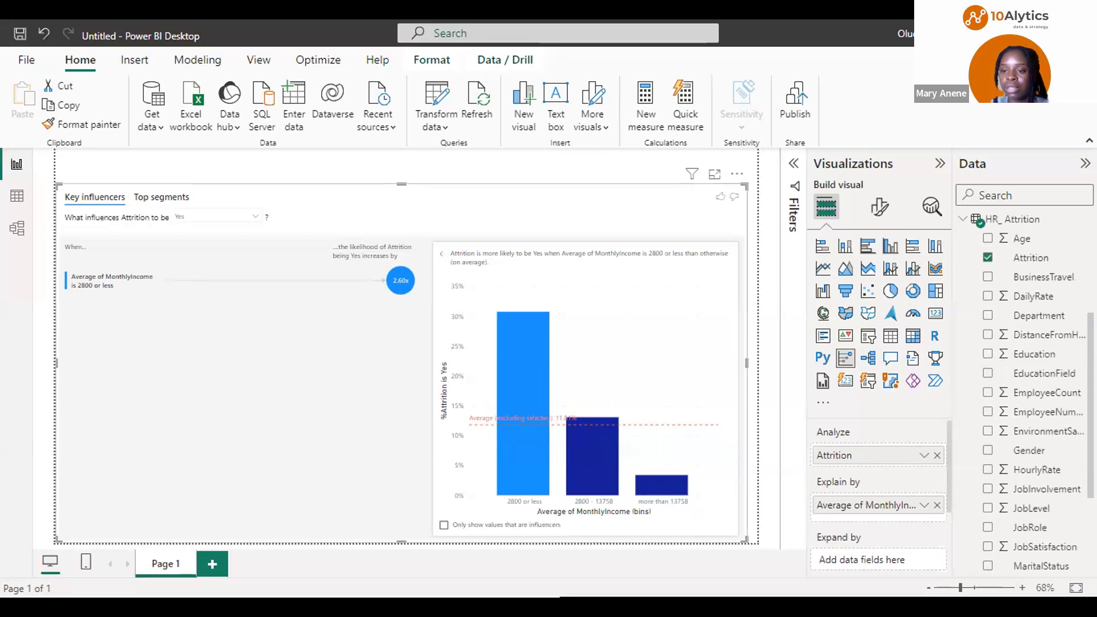
left_click(985, 245)
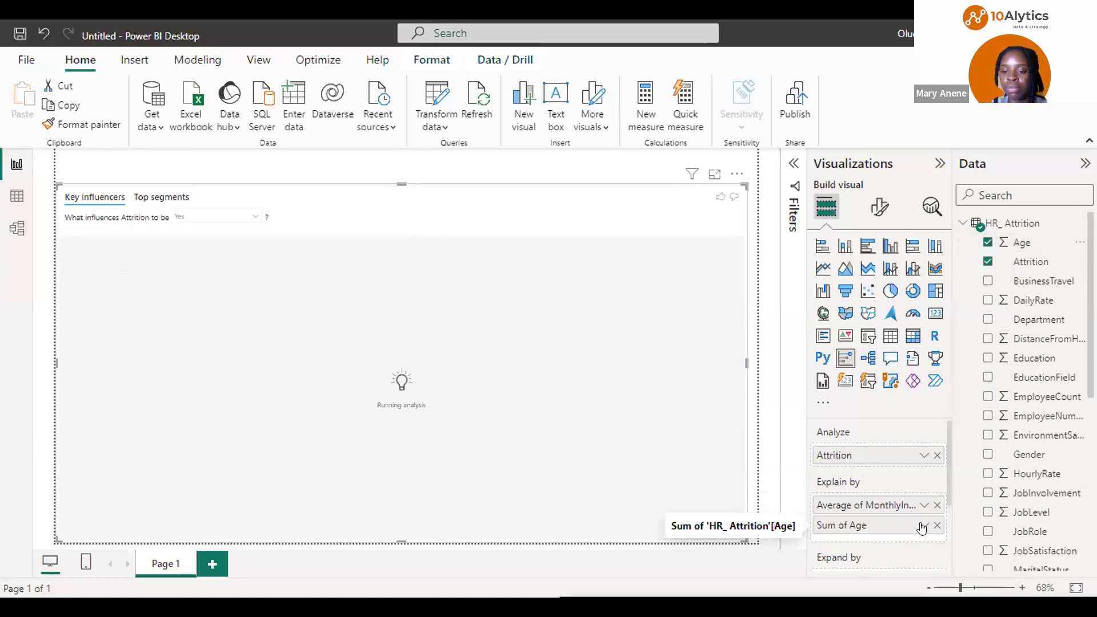
left_click(923, 527)
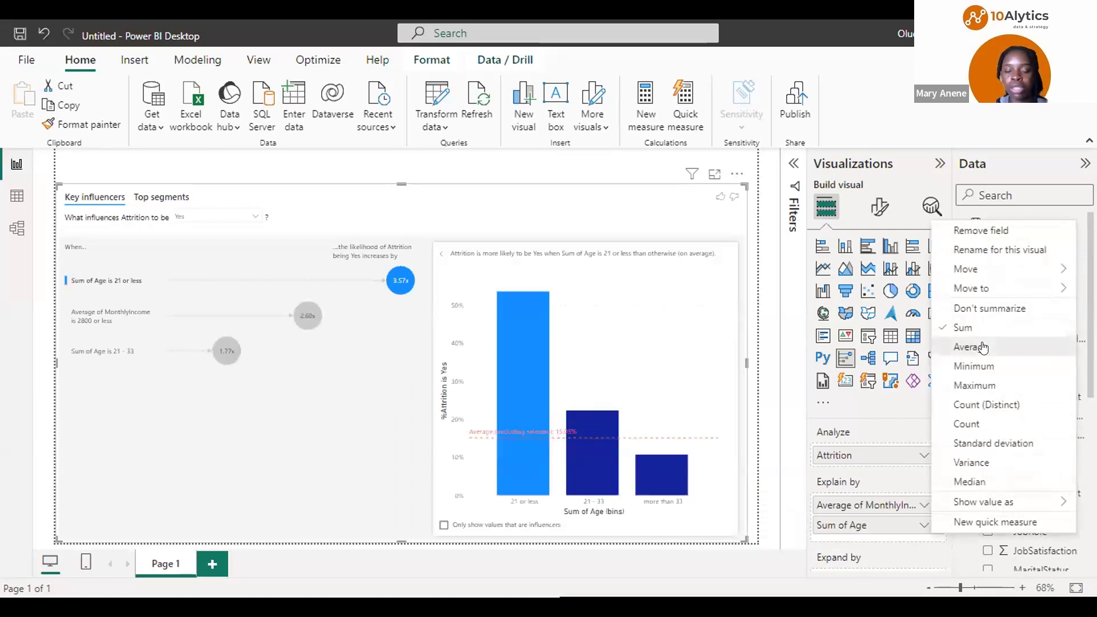
left_click(982, 347)
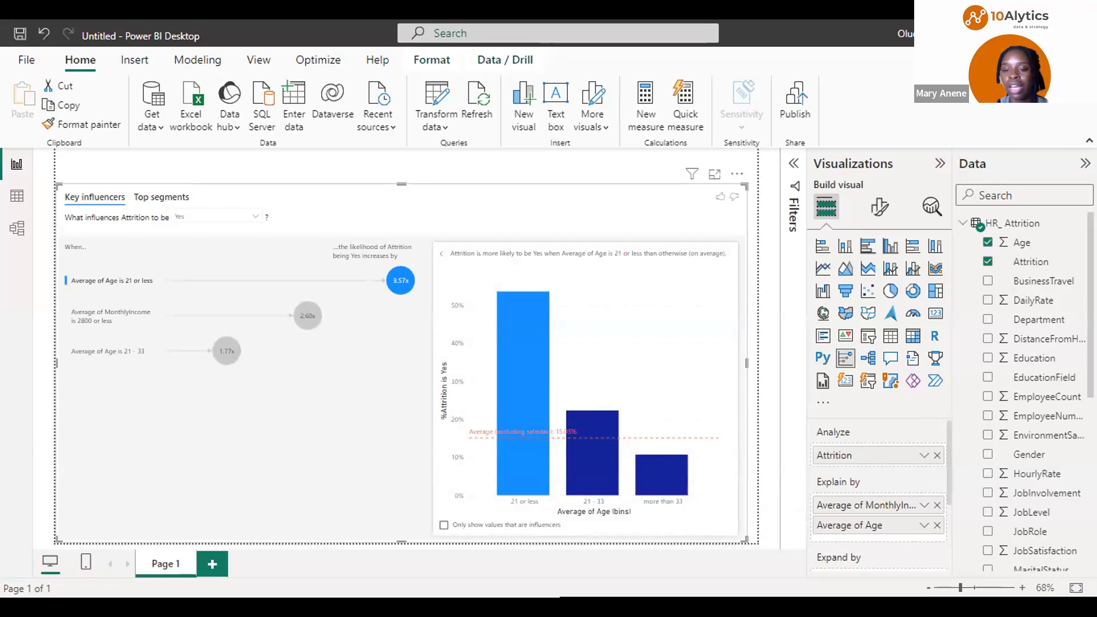
Add DistanceFromHome as an explanatory factor for Attrition and summarize it as an average
scroll(1028, 394, "down", 5)
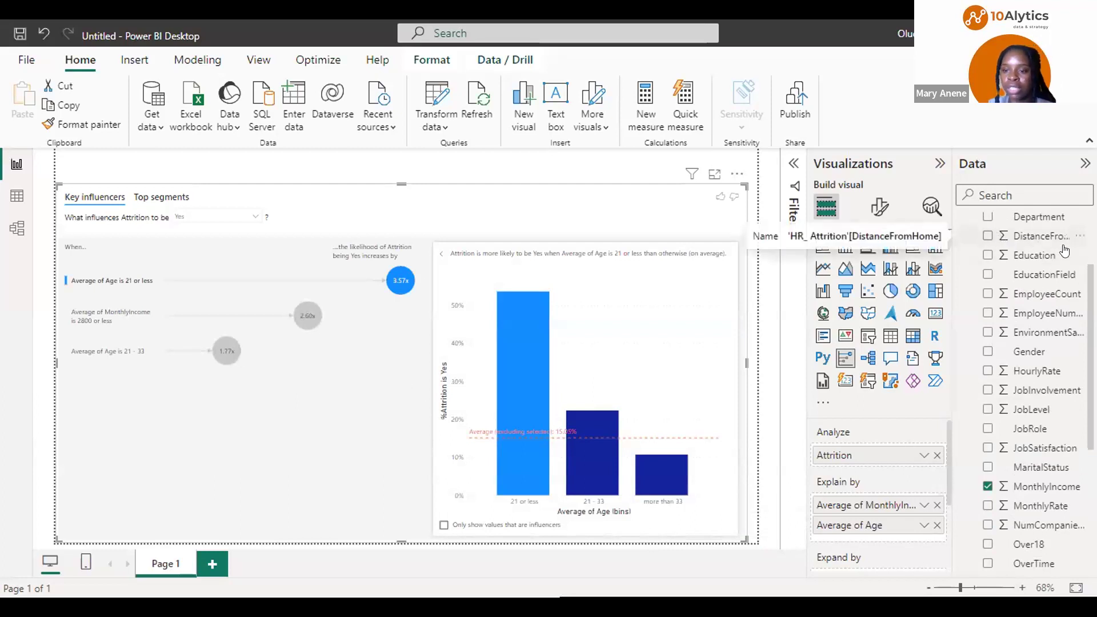
left_click(986, 236)
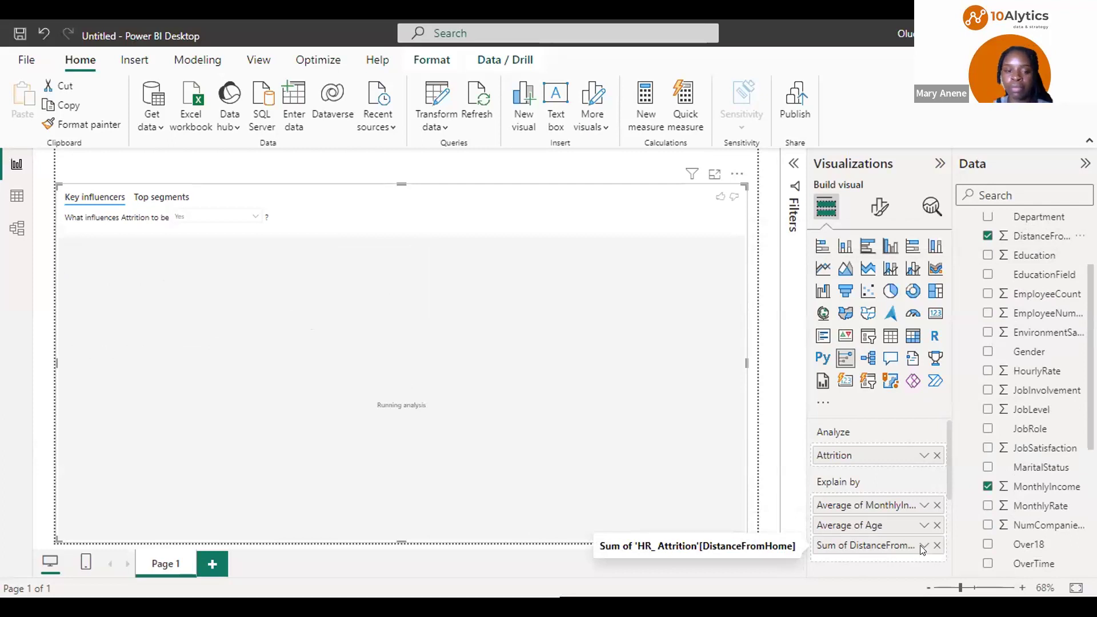
left_click(922, 546)
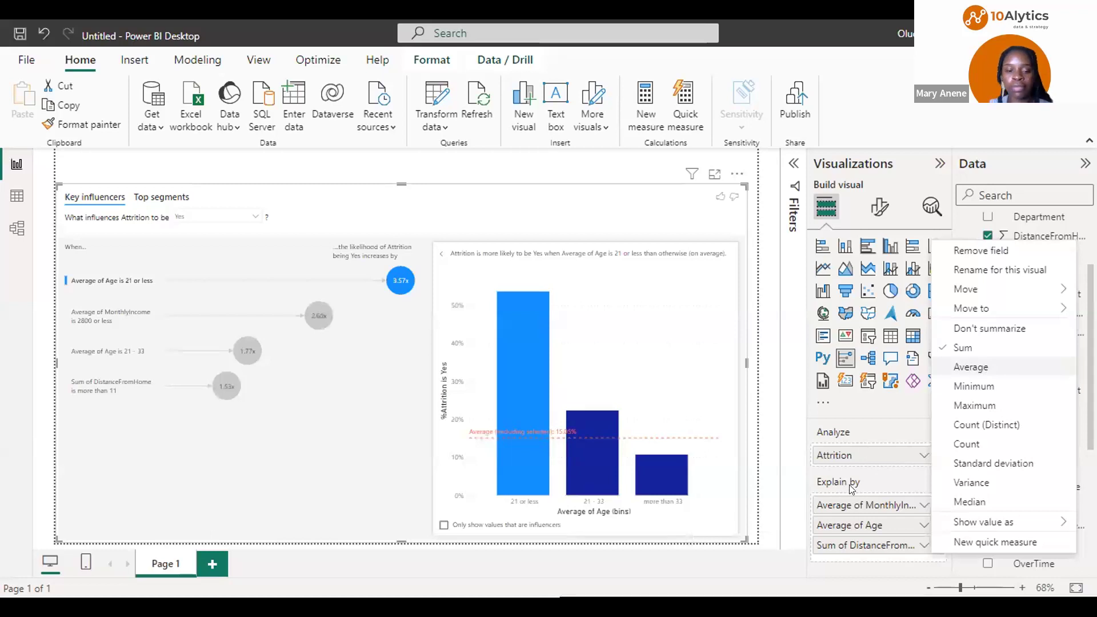
key("Return")
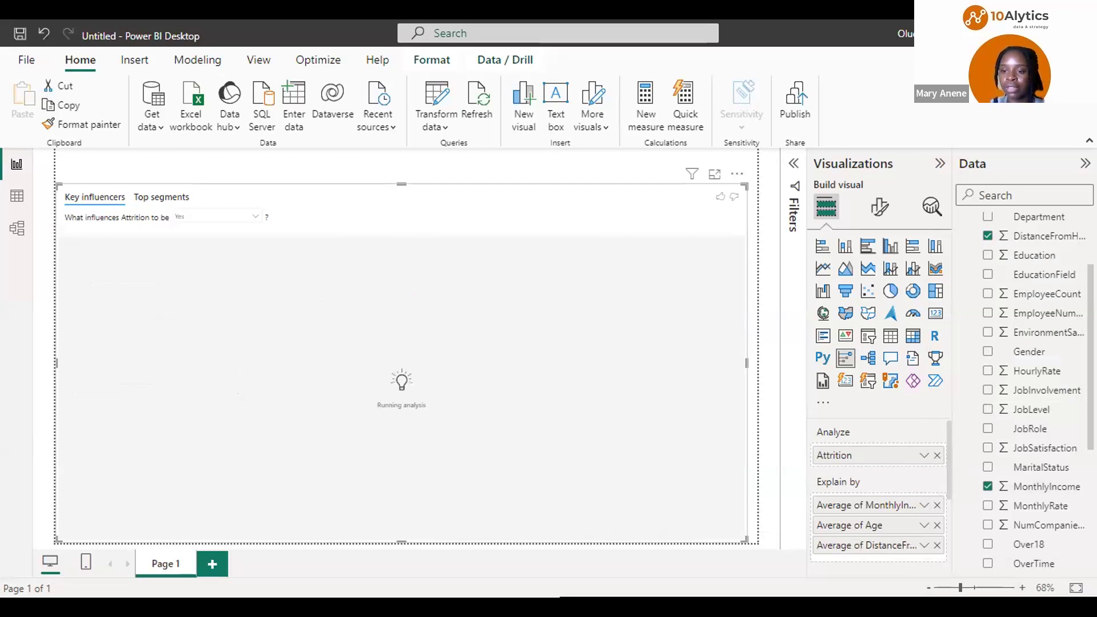
Add the OverTime field as another factor explaining Attrition in the key influencers visual
scroll(1022, 394, "down", 1)
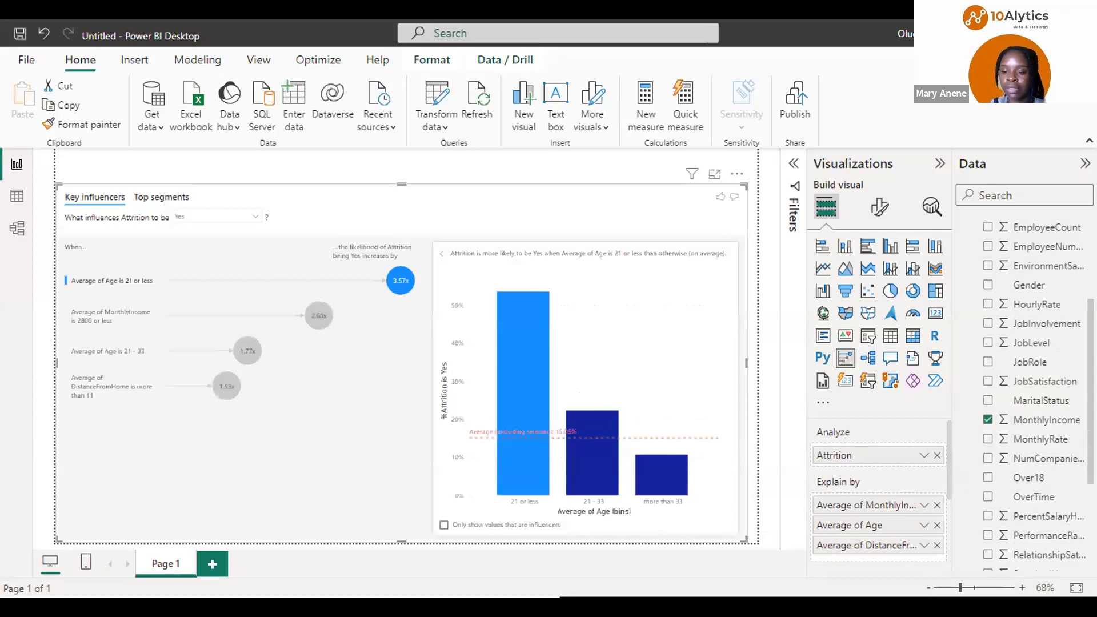
scroll(1028, 388, "down", 1)
scroll(1009, 345, "down", 1)
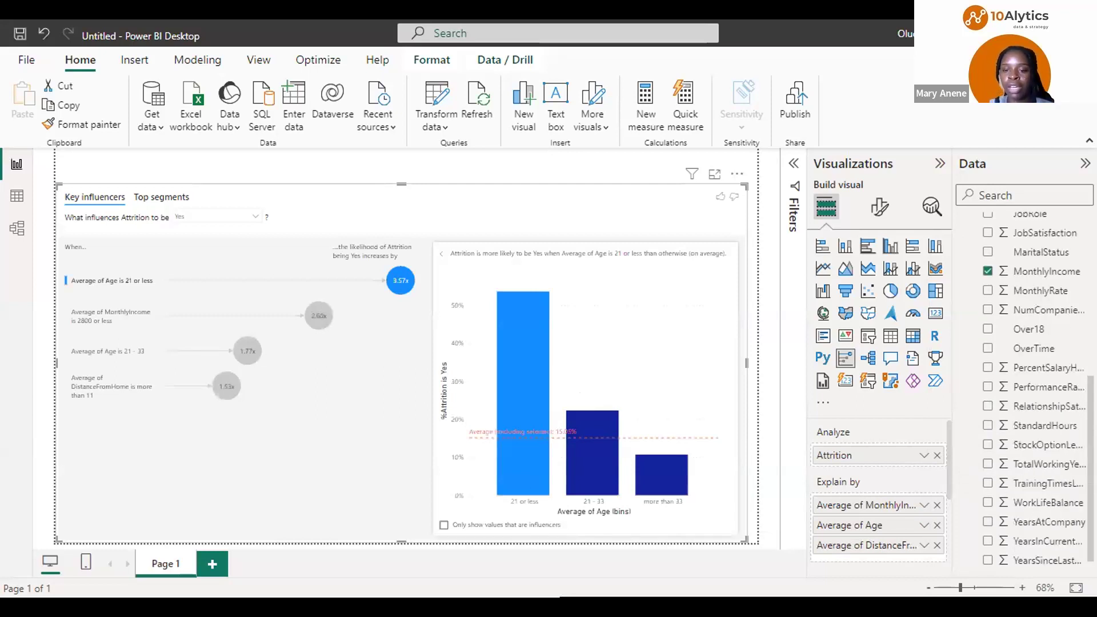
scroll(1009, 345, "down", 1)
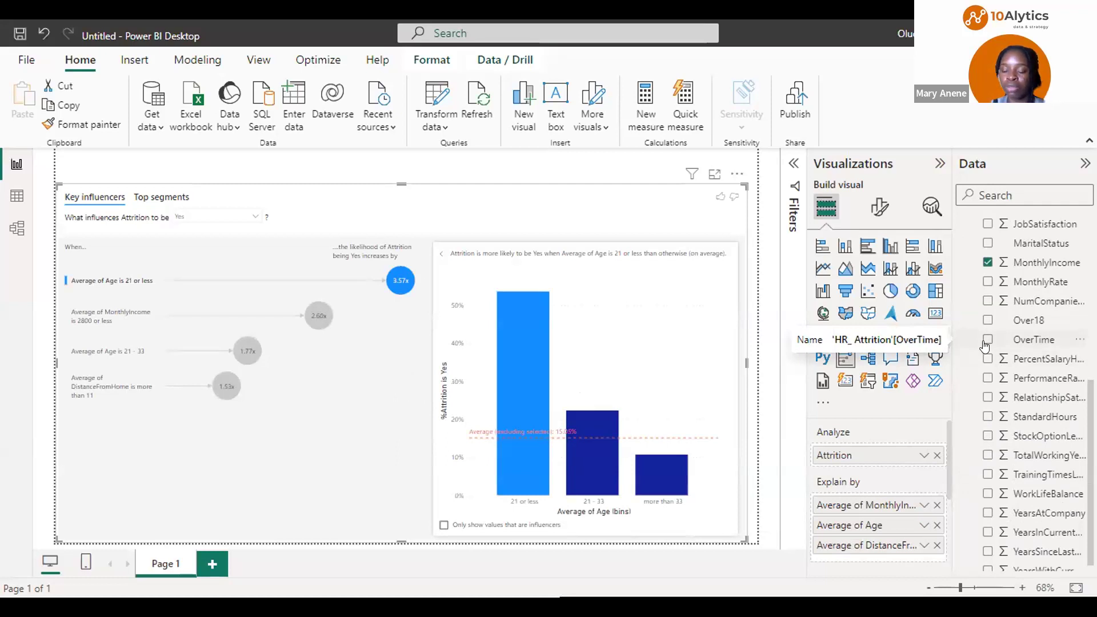
left_click(984, 340)
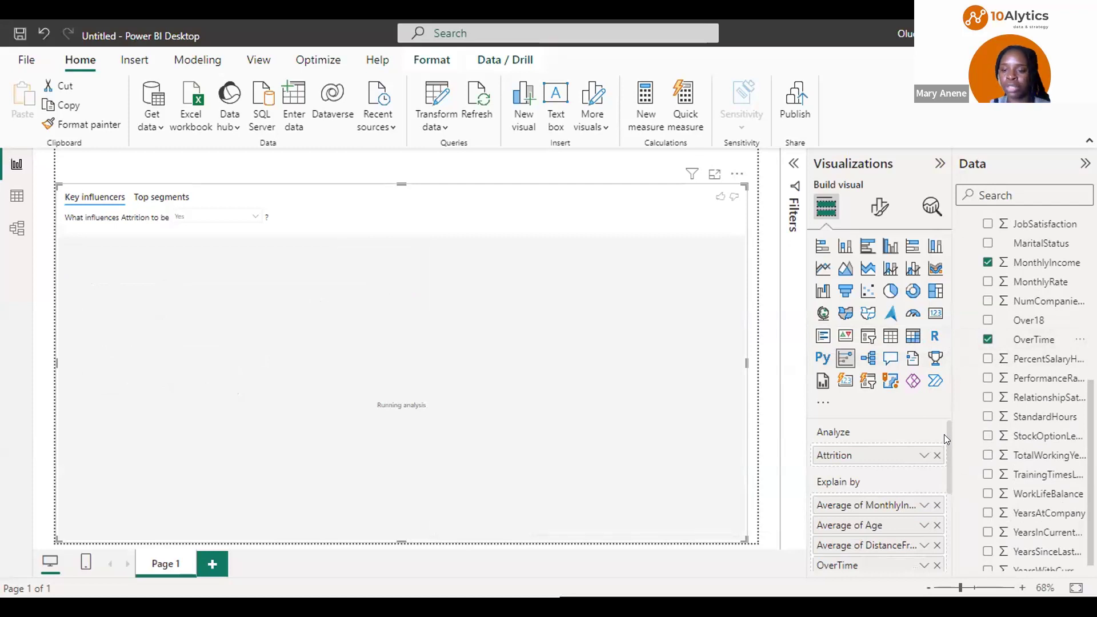
scroll(944, 434, "down", 2)
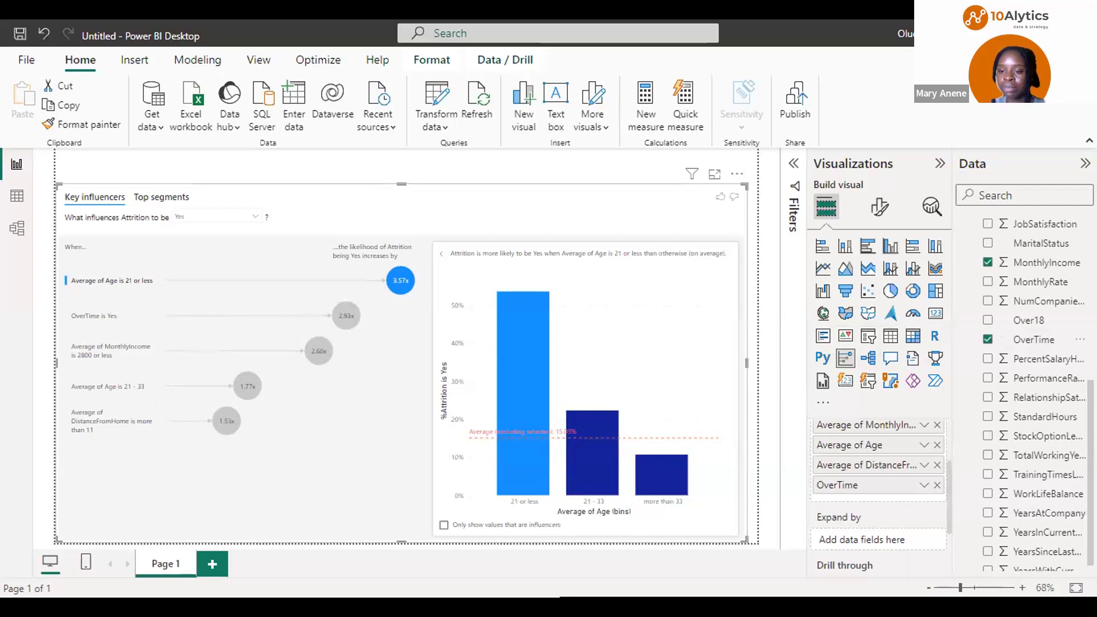
Include WorkLifeBalance among the factors explaining Attrition, with its summarization set to Average
scroll(1034, 400, "down", 1)
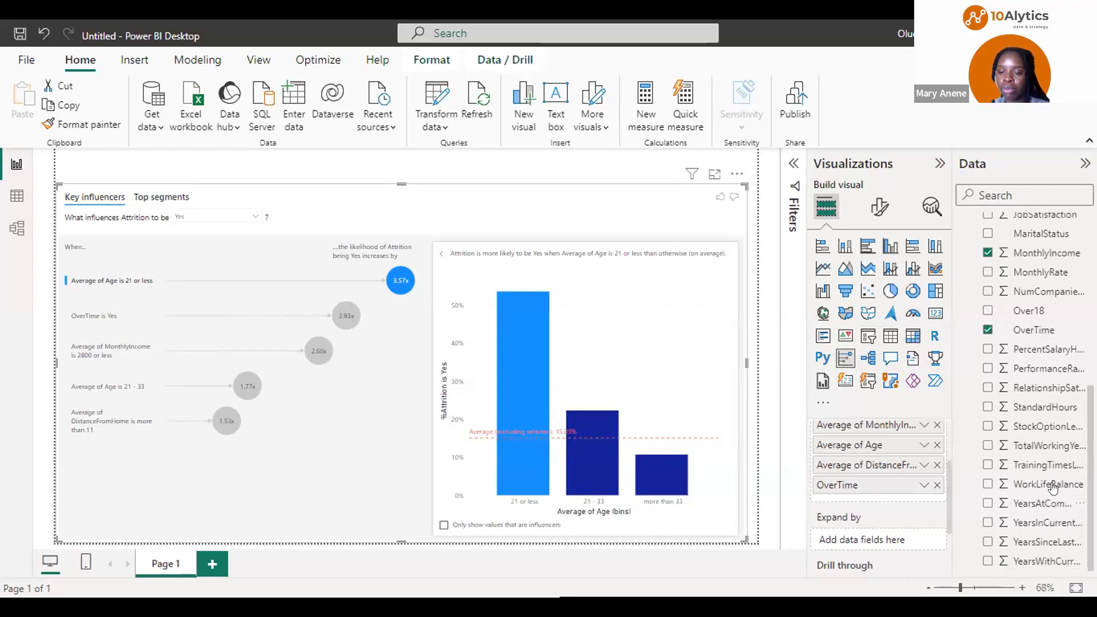
left_click(986, 486)
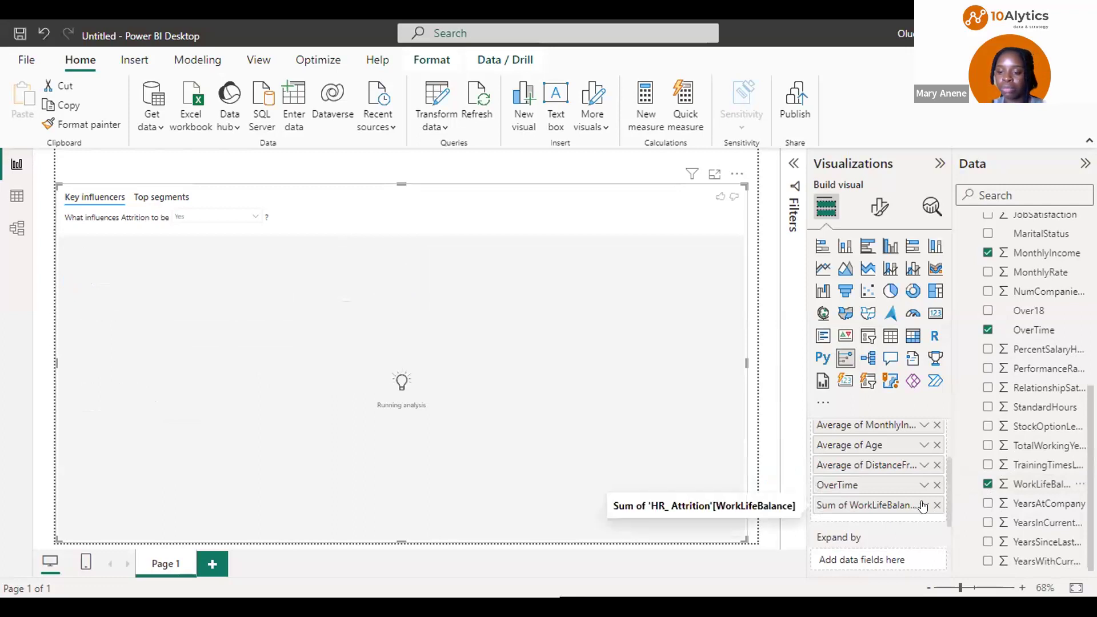
left_click(924, 505)
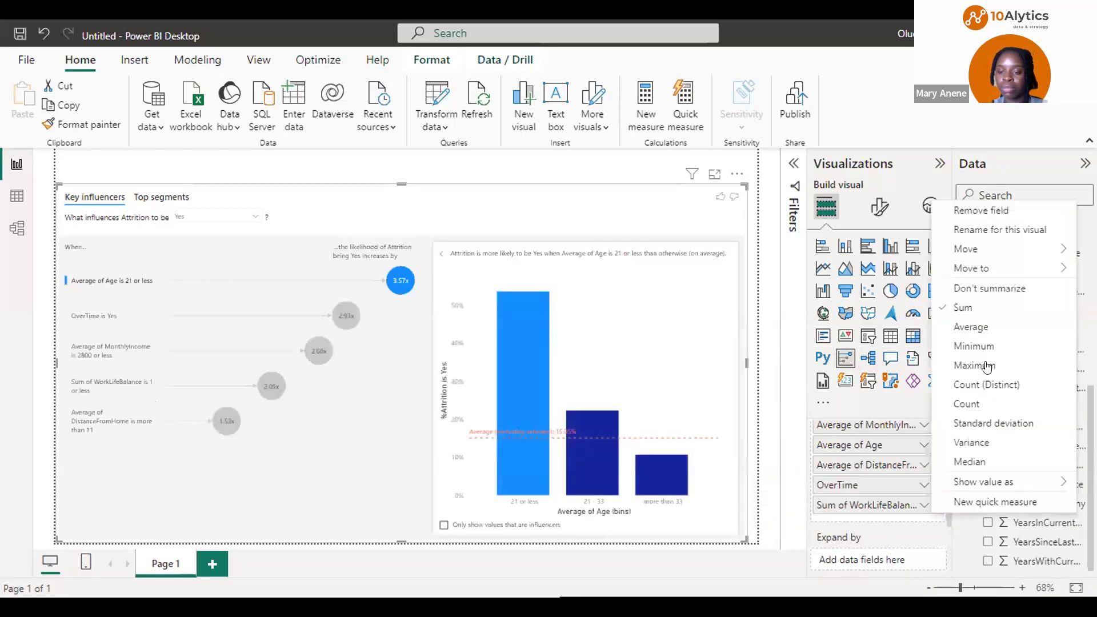
left_click(984, 329)
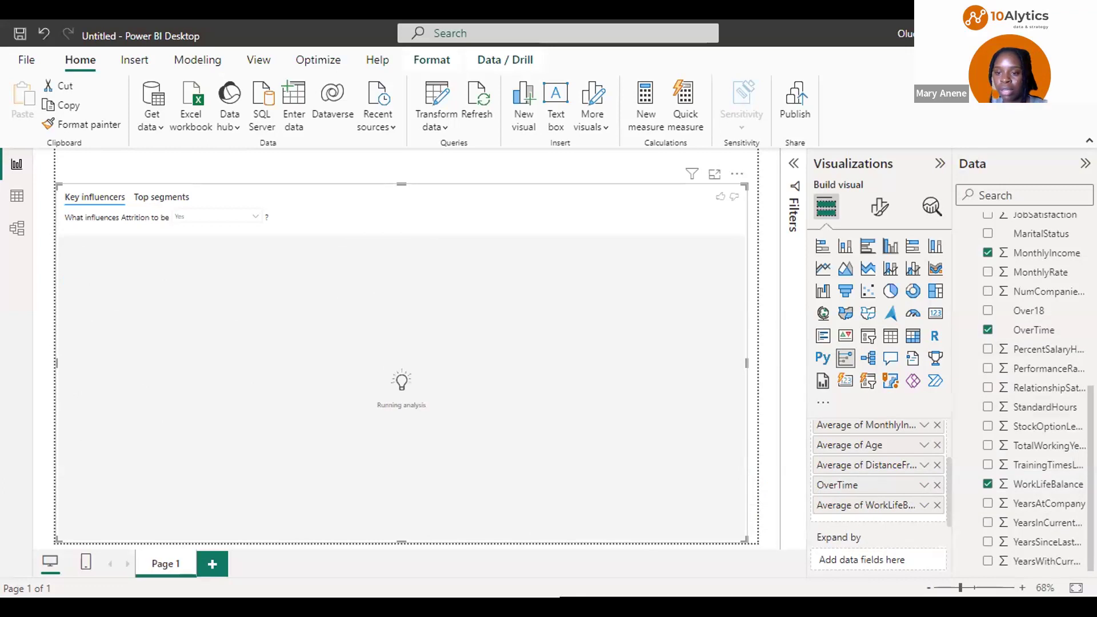
Add JobSatisfaction to the factors explaining Attrition and change its aggregation to Average
scroll(995, 236, "up", 1)
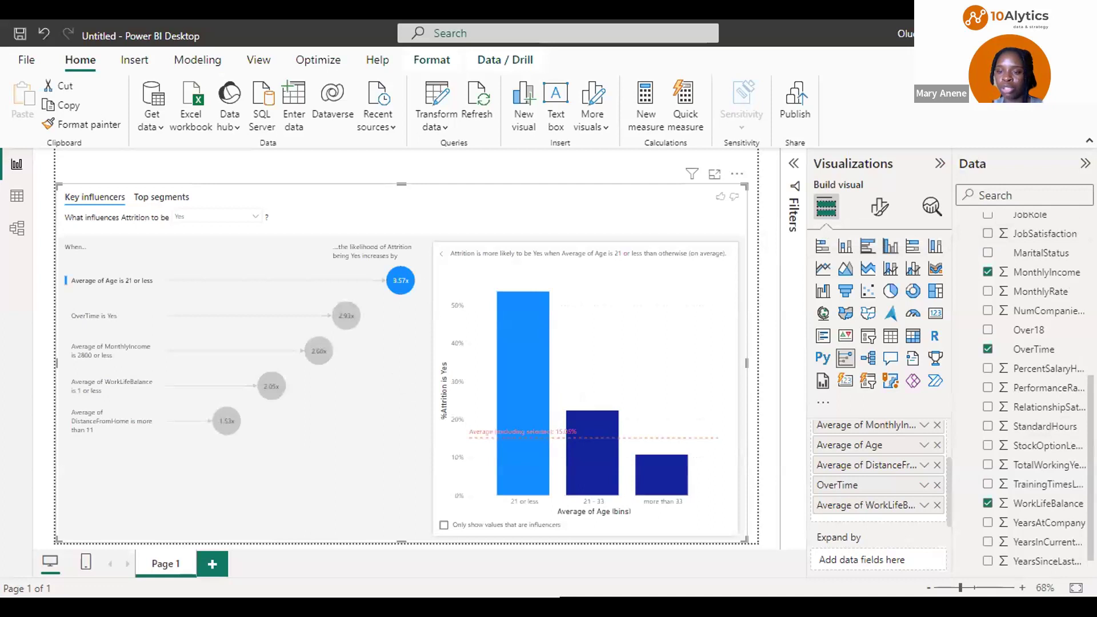
scroll(987, 299, "up", 2)
scroll(987, 299, "up", 1)
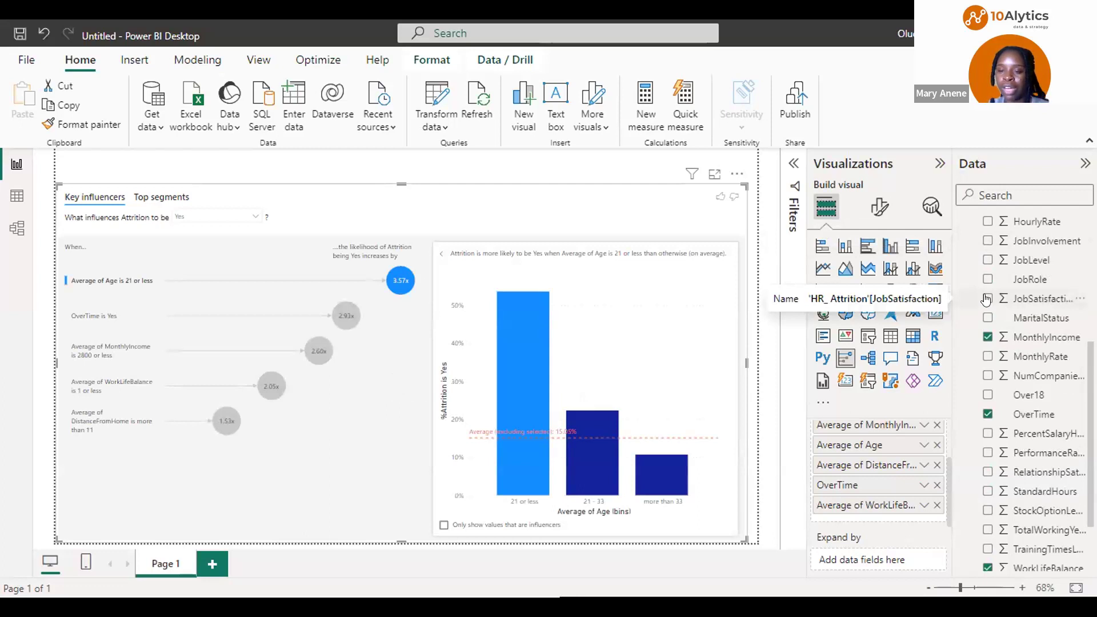
left_click(986, 298)
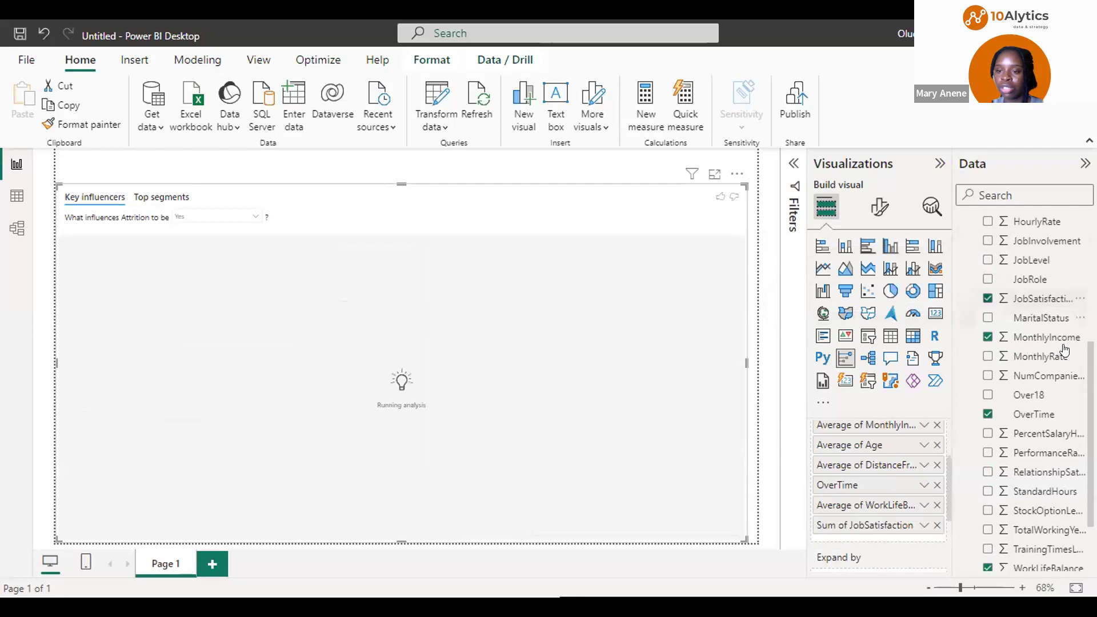
left_click(921, 525)
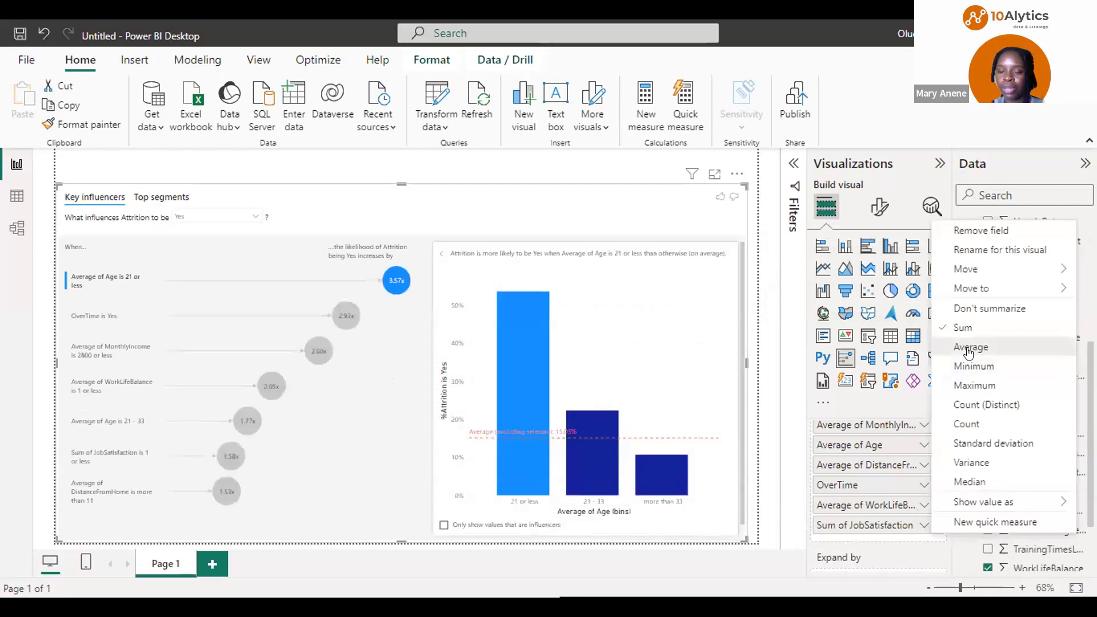
left_click(969, 347)
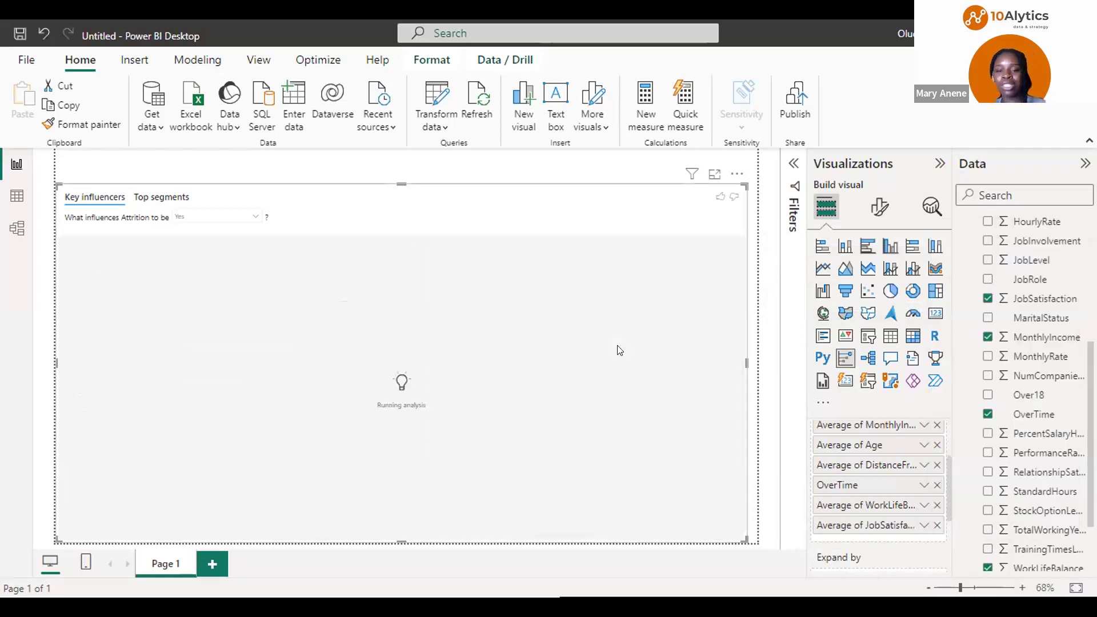
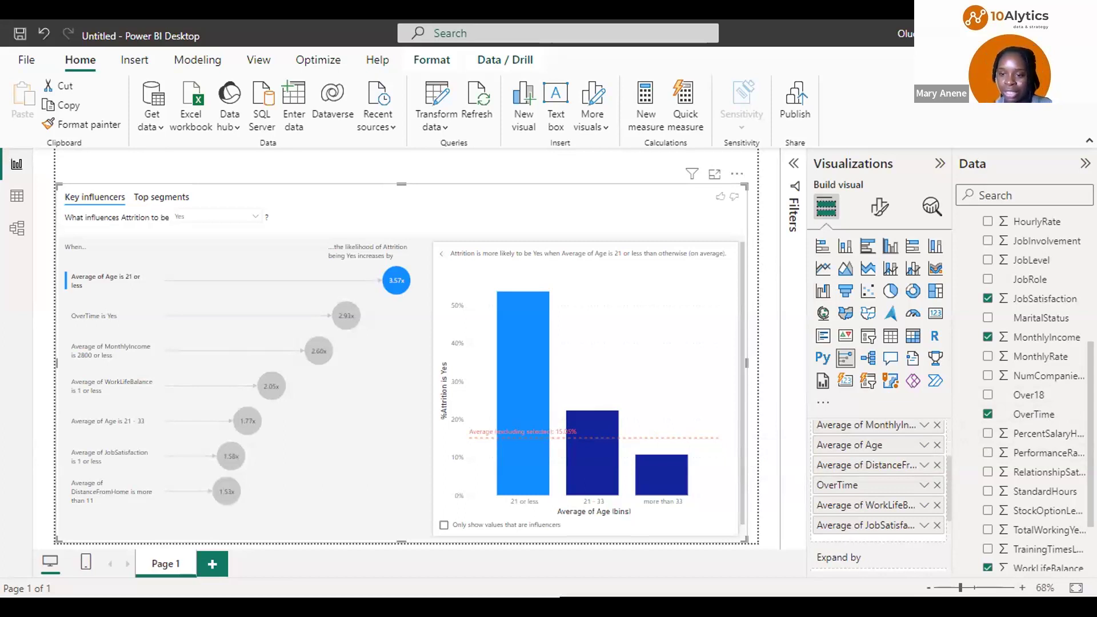
Add NumCompaniesWorked to the key influencers visual's explanatory fields and summarize it as an average
scroll(1022, 394, "down", 2)
scroll(1023, 394, "down", 1)
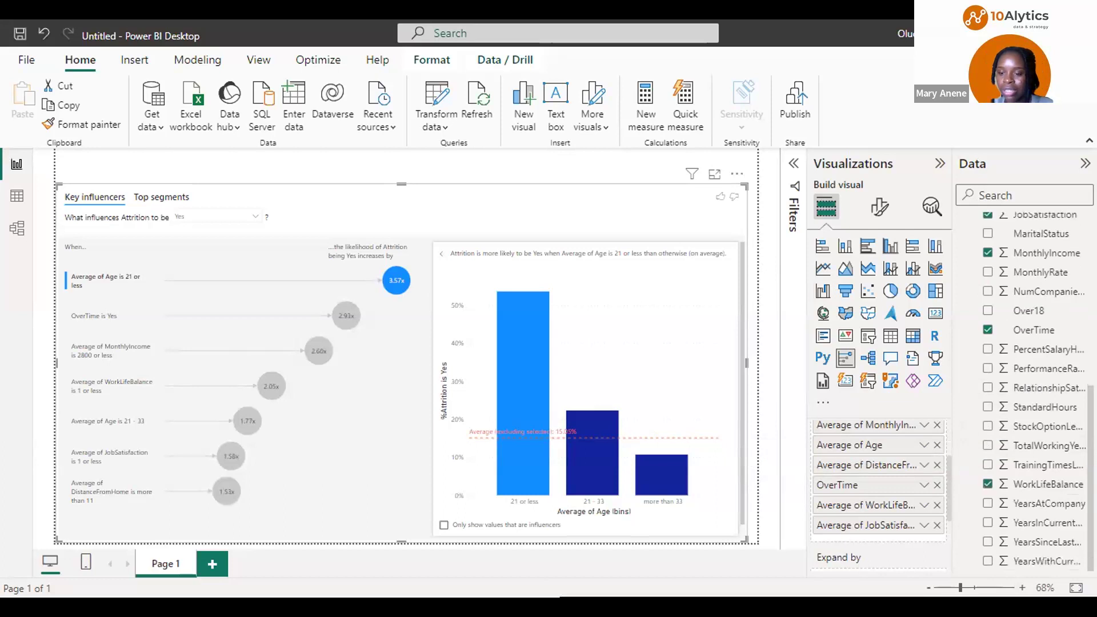
scroll(1022, 394, "up", 2)
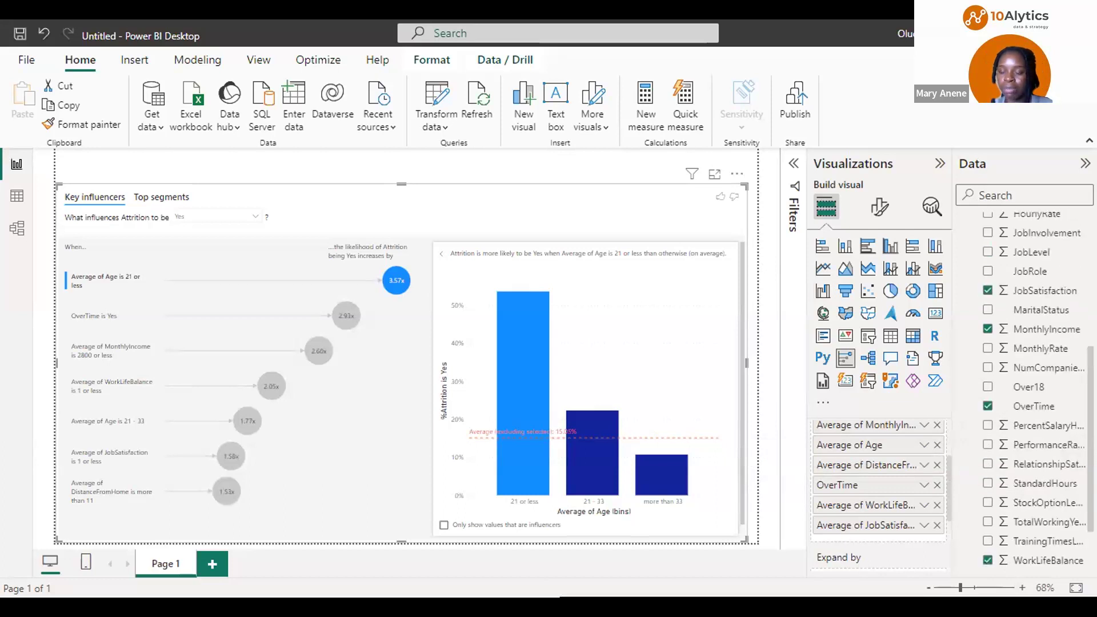
scroll(1037, 349, "up", 1)
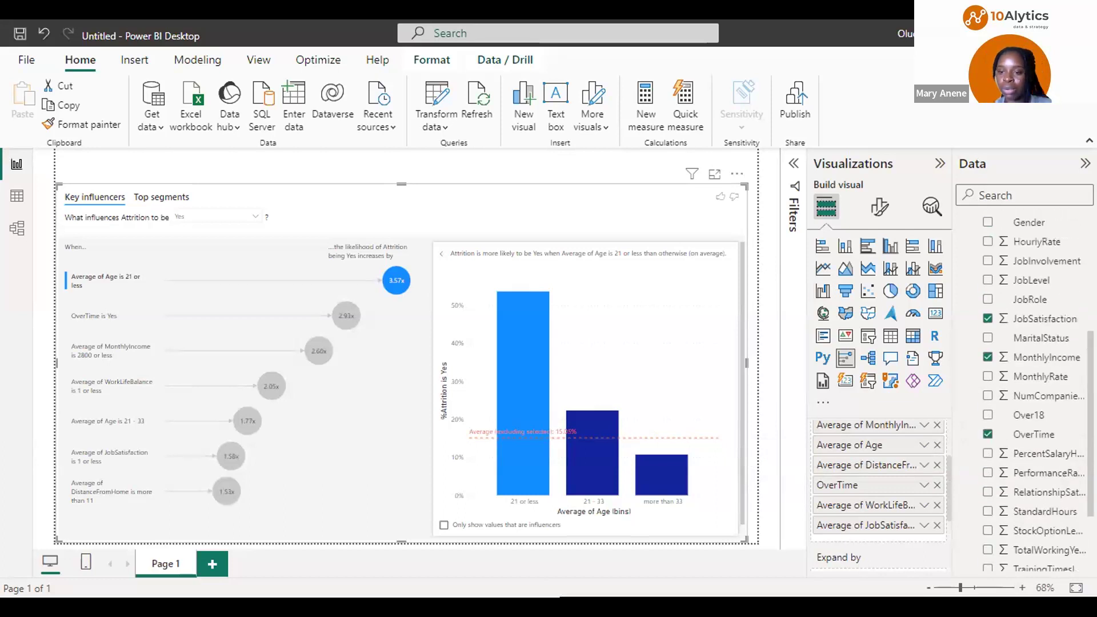
left_click(986, 396)
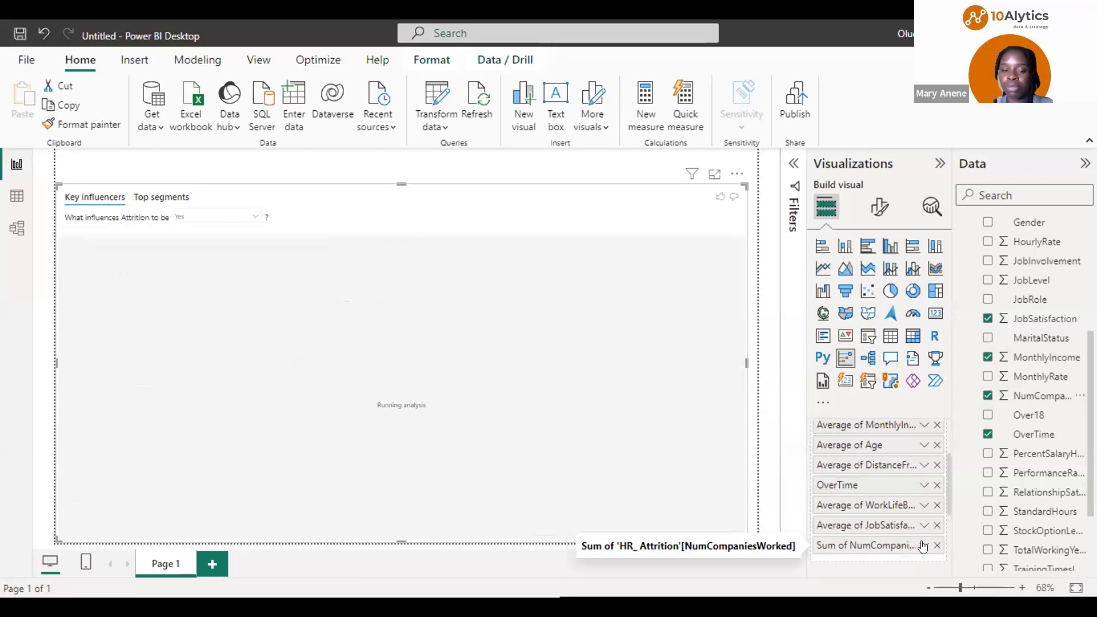
left_click(924, 545)
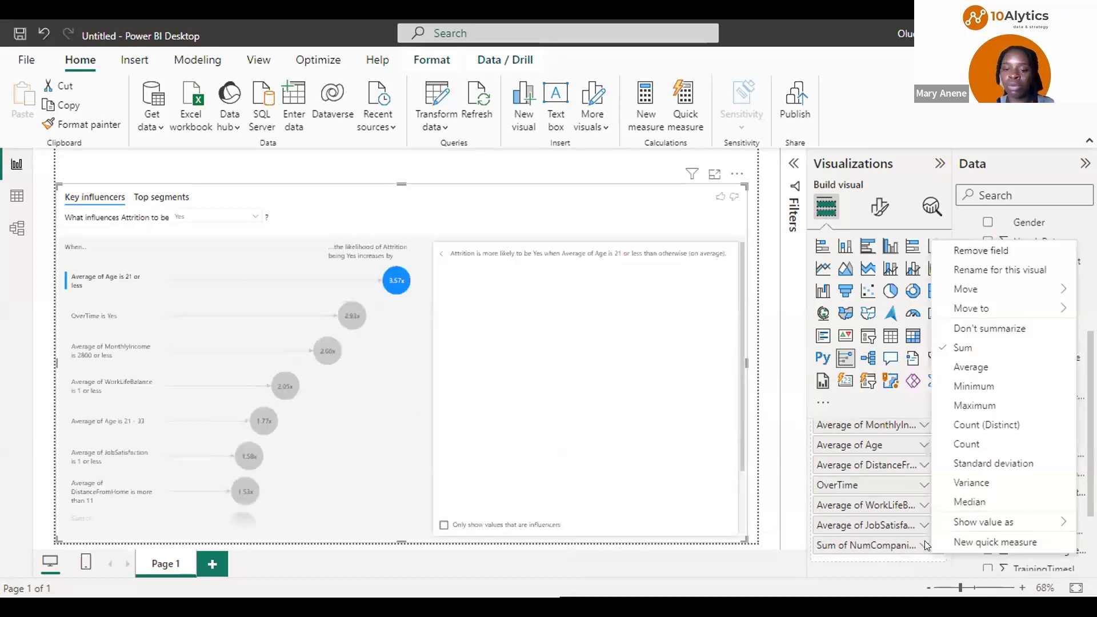
left_click(980, 369)
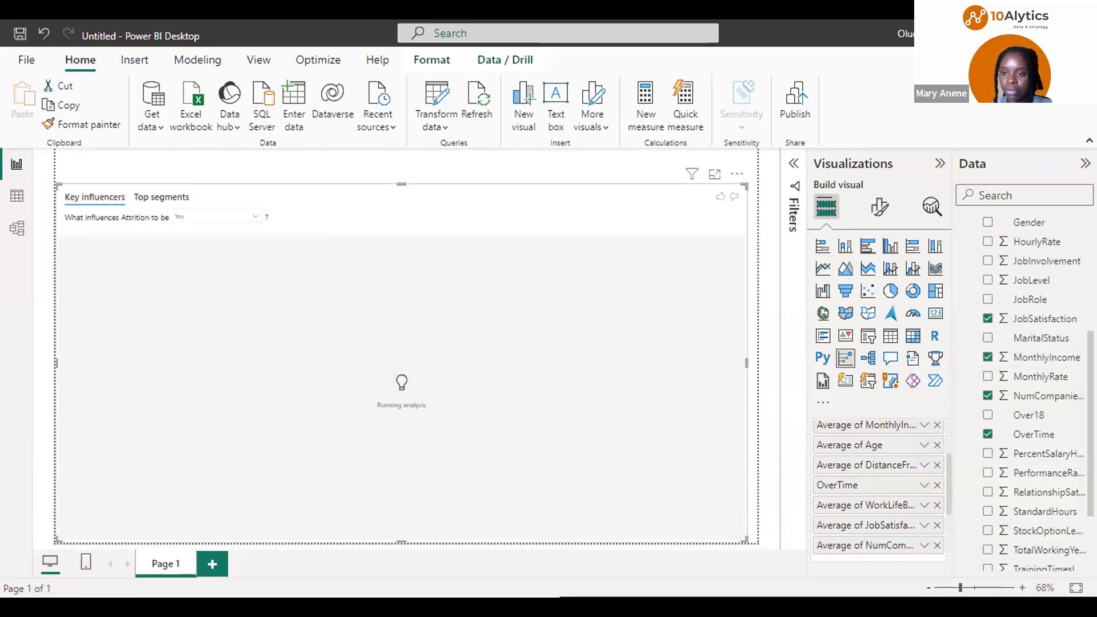
Add EnvironmentSatisfaction to the factors explaining Attrition and set its summarization to Average
scroll(1025, 394, "down", 2)
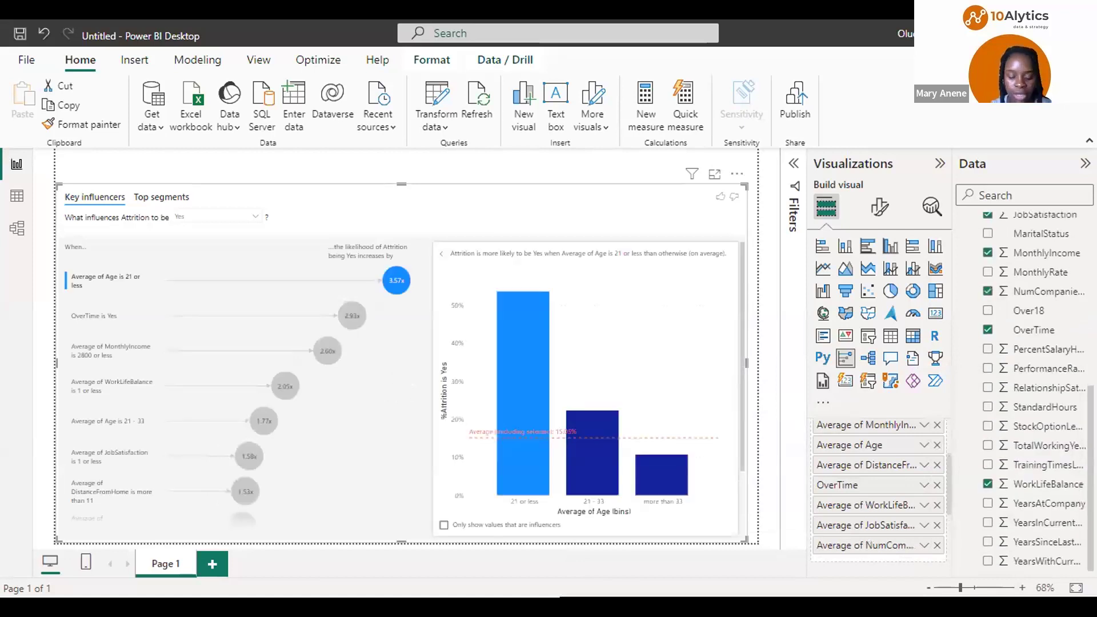
scroll(1024, 395, "up", 1)
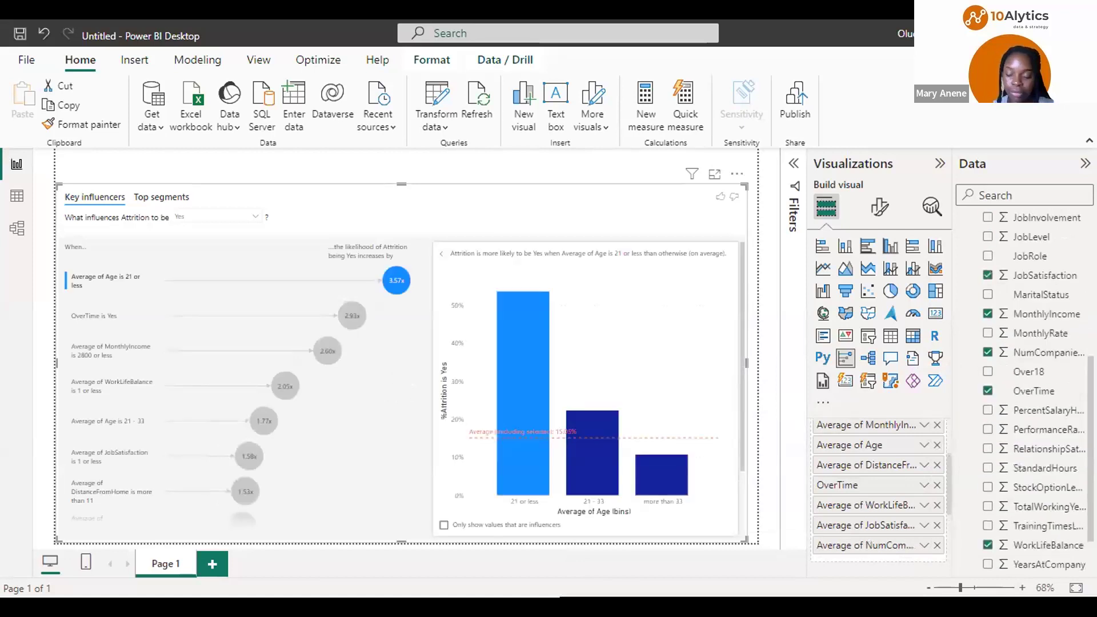
scroll(1025, 395, "down", 1)
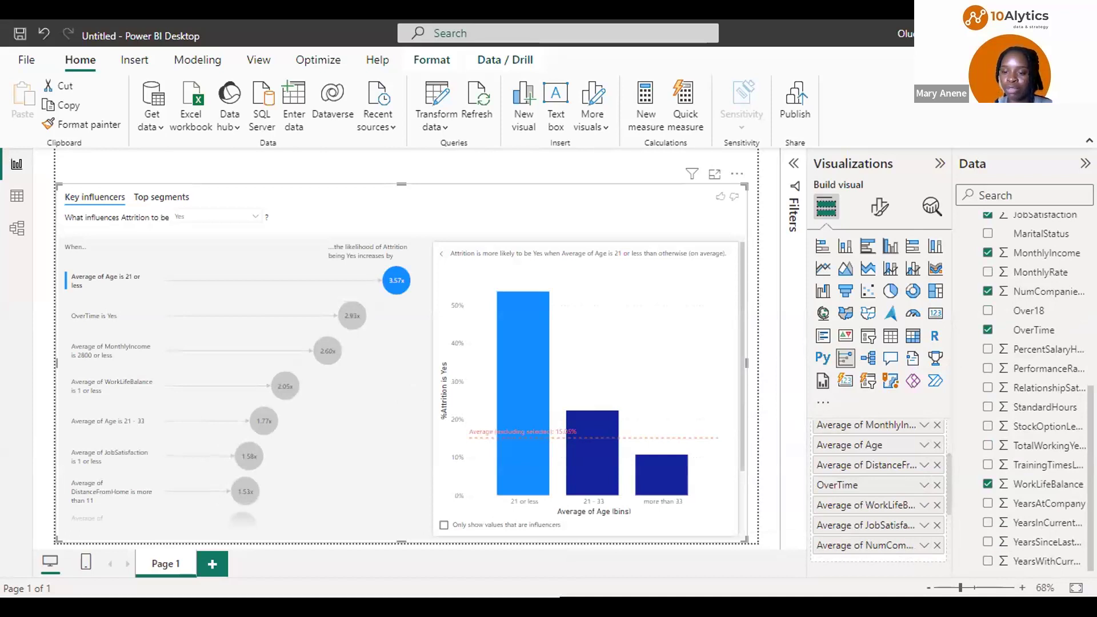
scroll(1025, 394, "up", 1)
scroll(1028, 394, "up", 2)
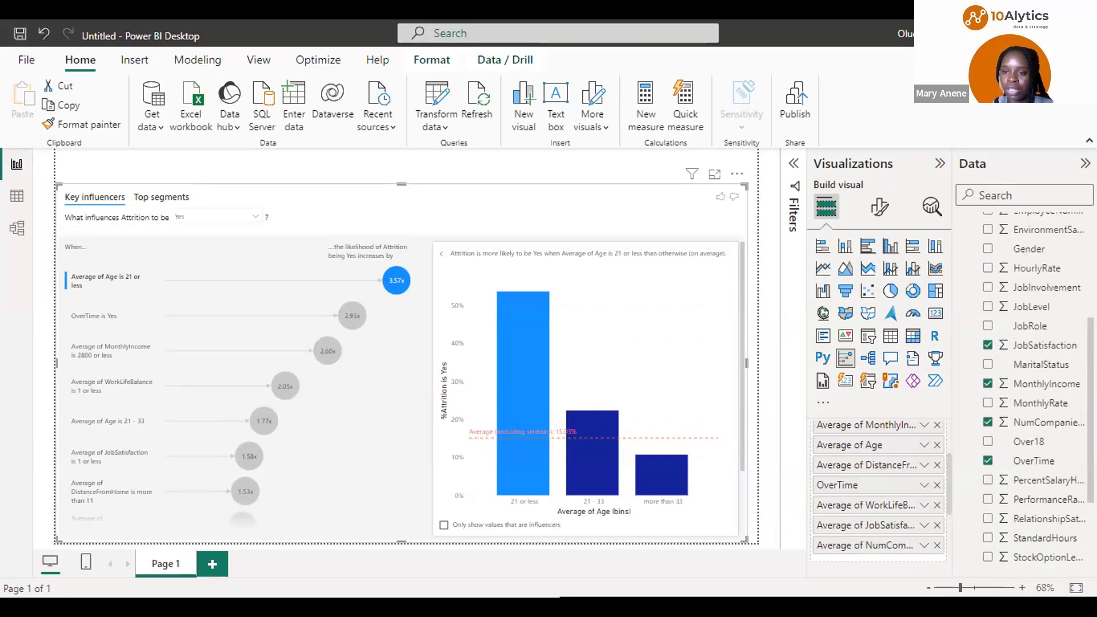
scroll(1028, 394, "up", 2)
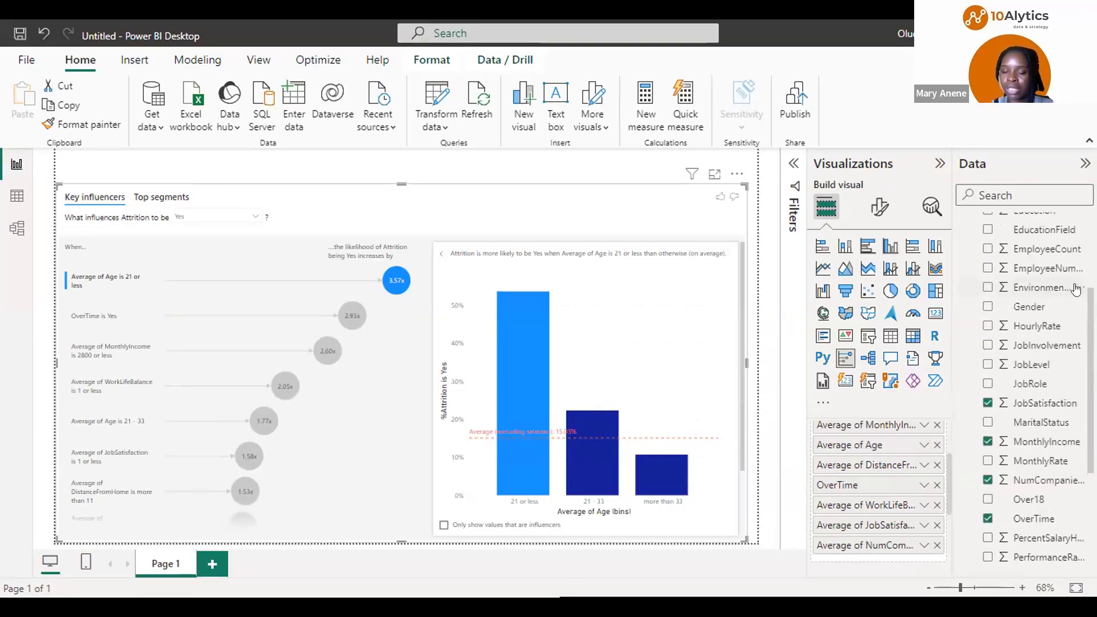
left_click(987, 287)
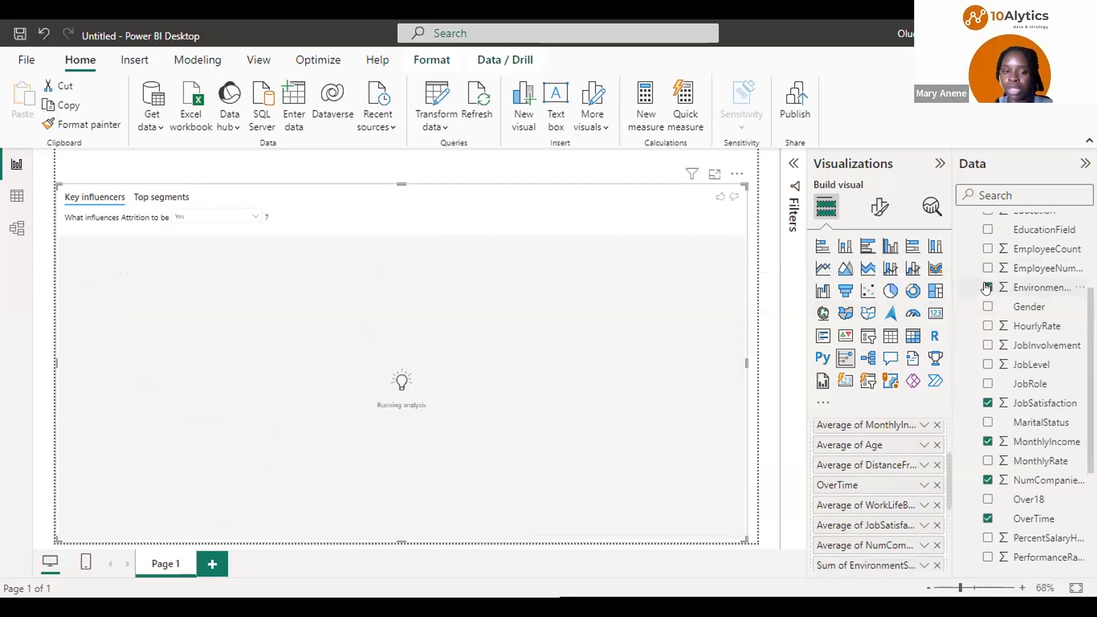
left_click(924, 565)
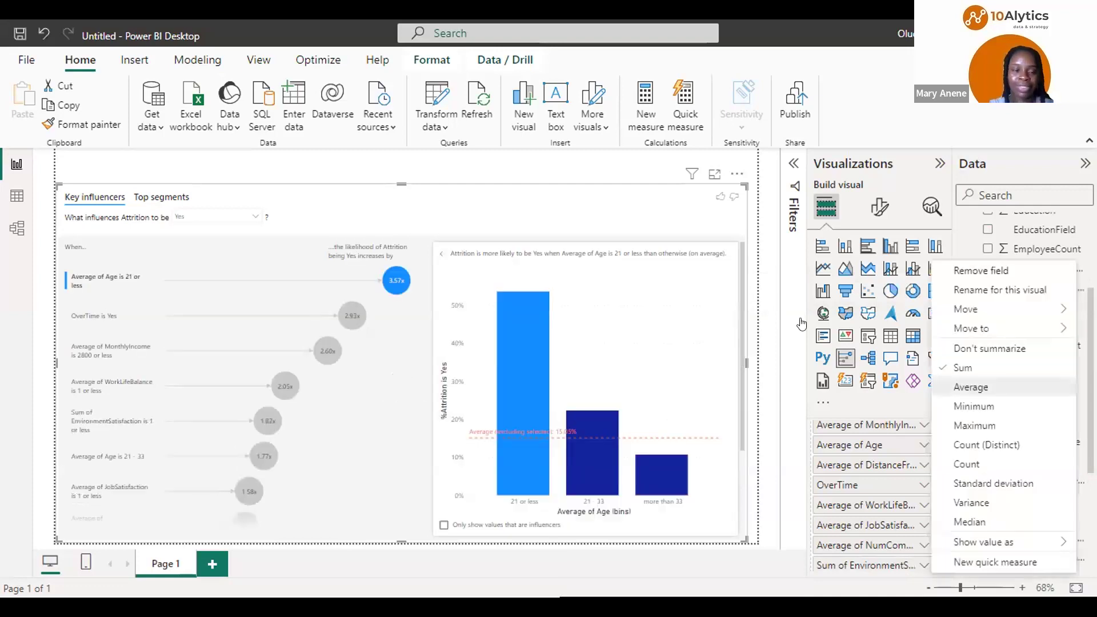
left_click(970, 387)
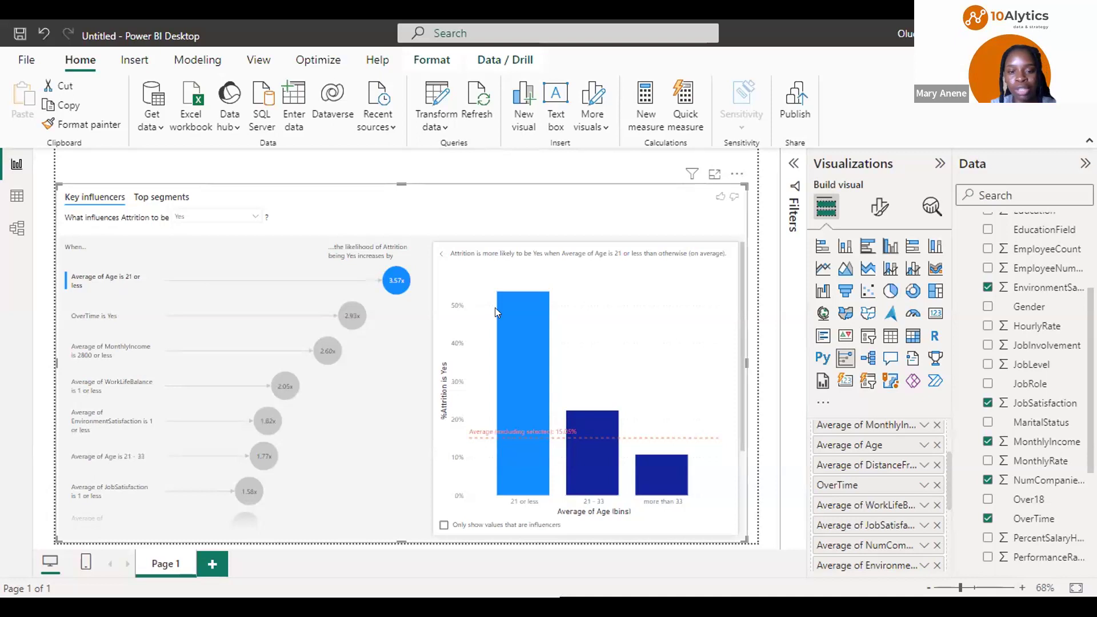
Examine the attrition breakdown for the age 21 or less influencer, followed by the bars for the OverTime is Yes influencer
mouse_move(527, 393)
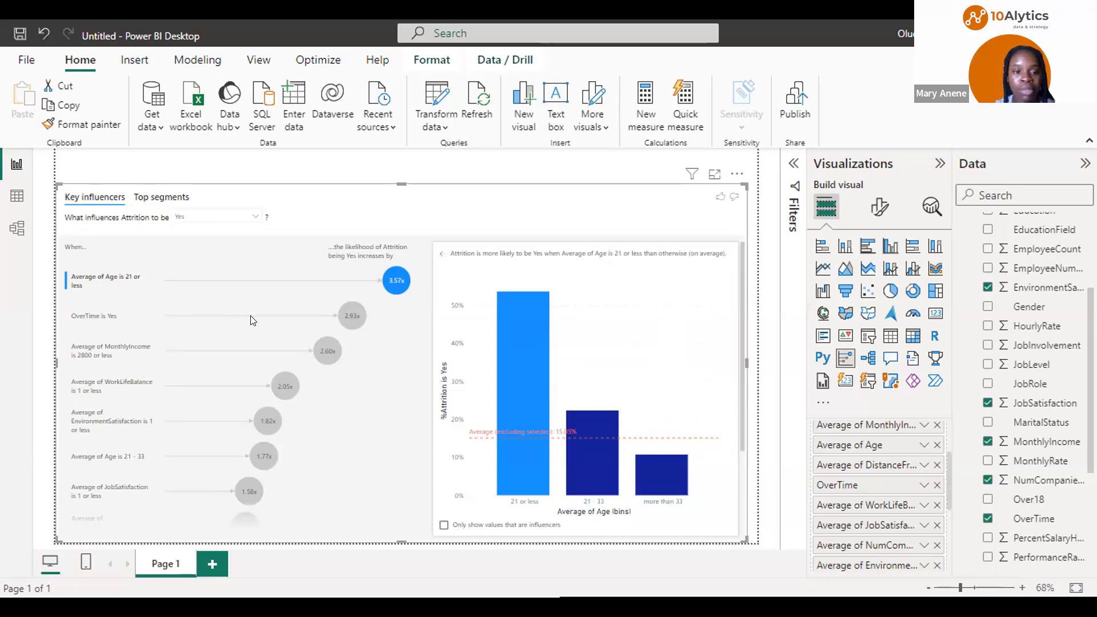
left_click(345, 312)
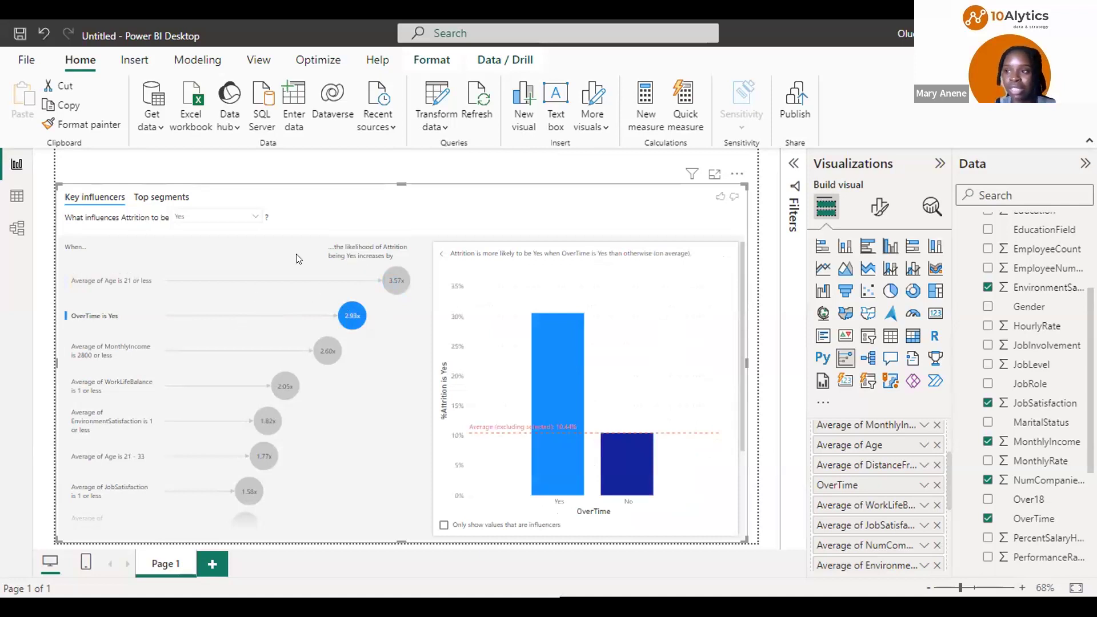
left_click(392, 275)
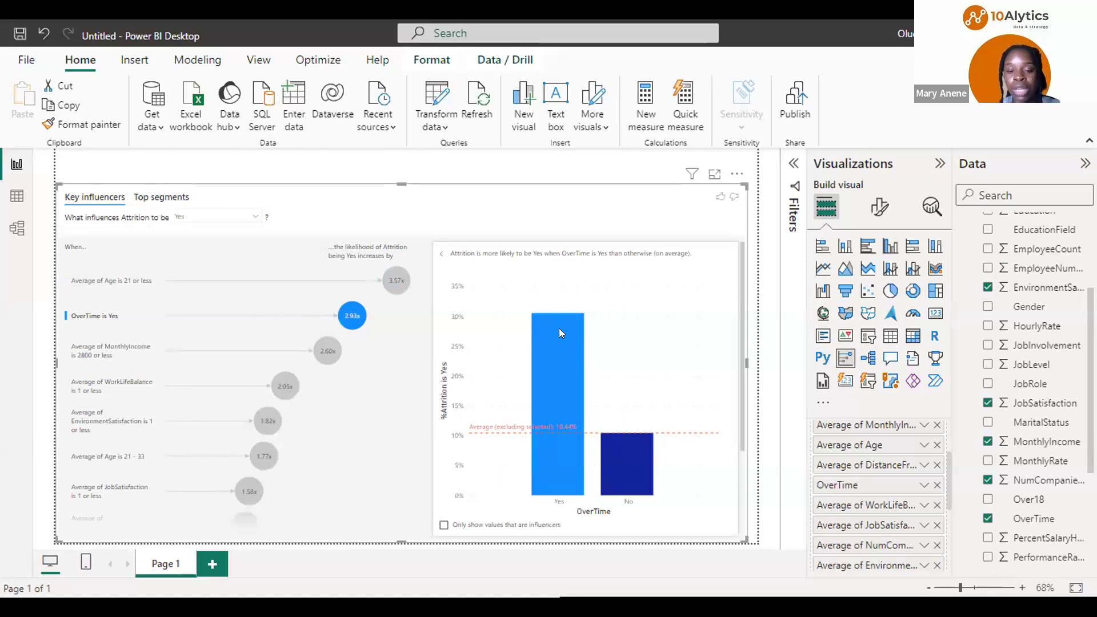
mouse_move(558, 327)
mouse_move(637, 472)
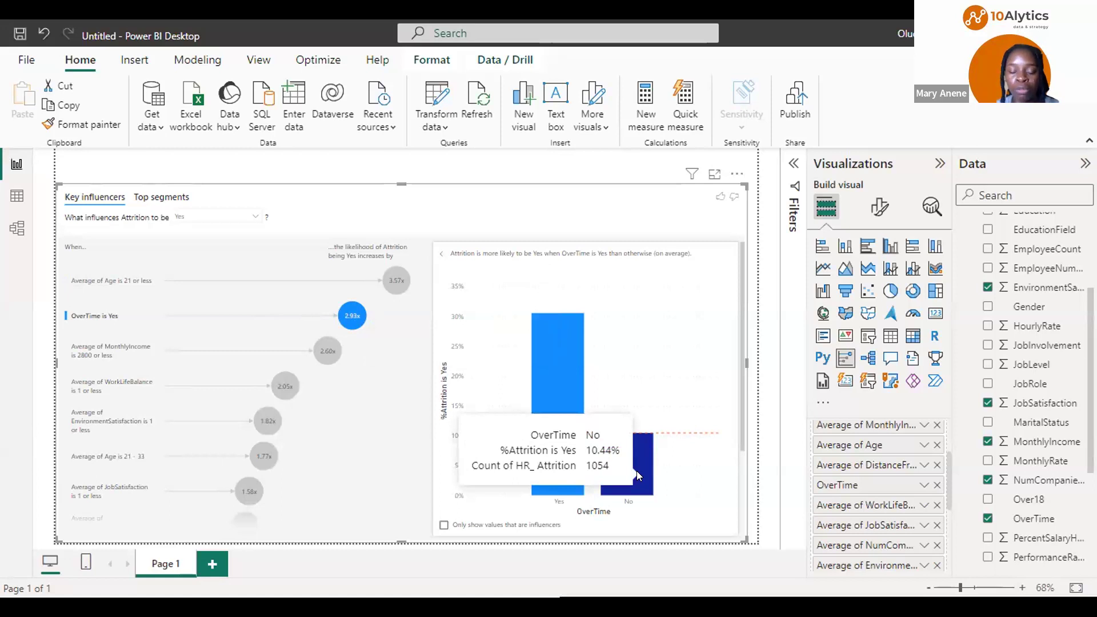
mouse_move(570, 398)
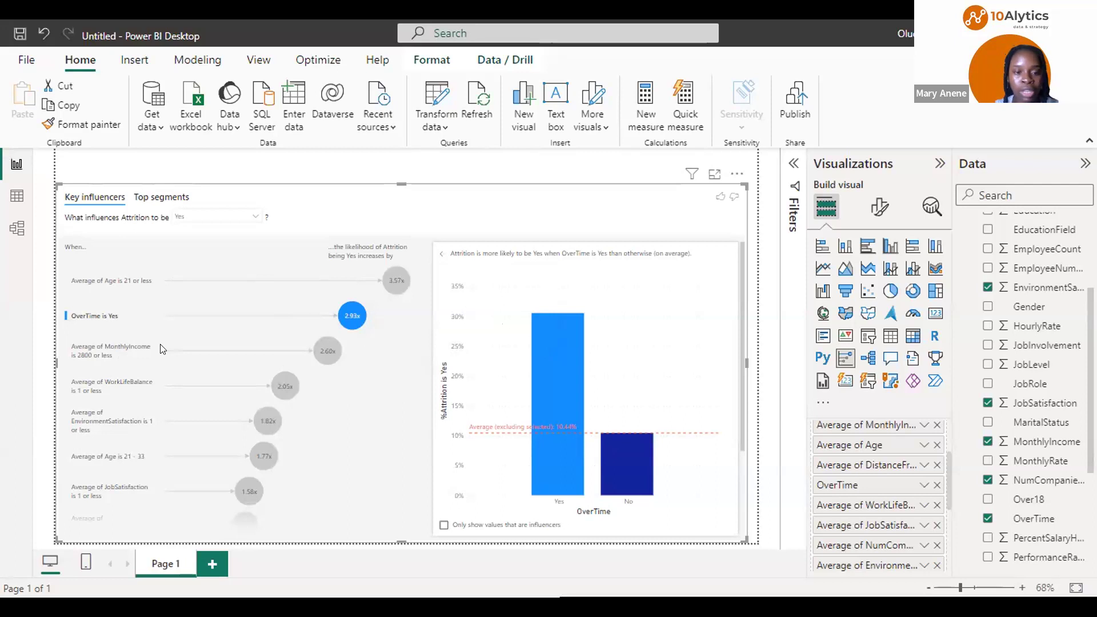
Inspect the attrition charts for the MonthlyIncome 2800 or less and WorkLifeBalance 1 or less influencers
left_click(327, 351)
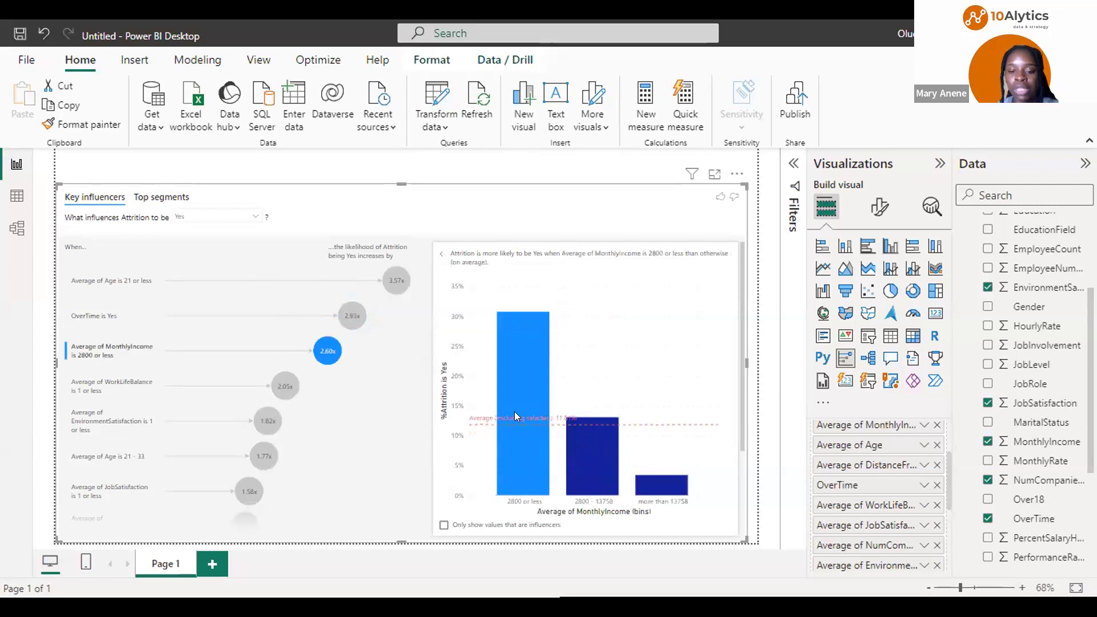
mouse_move(515, 412)
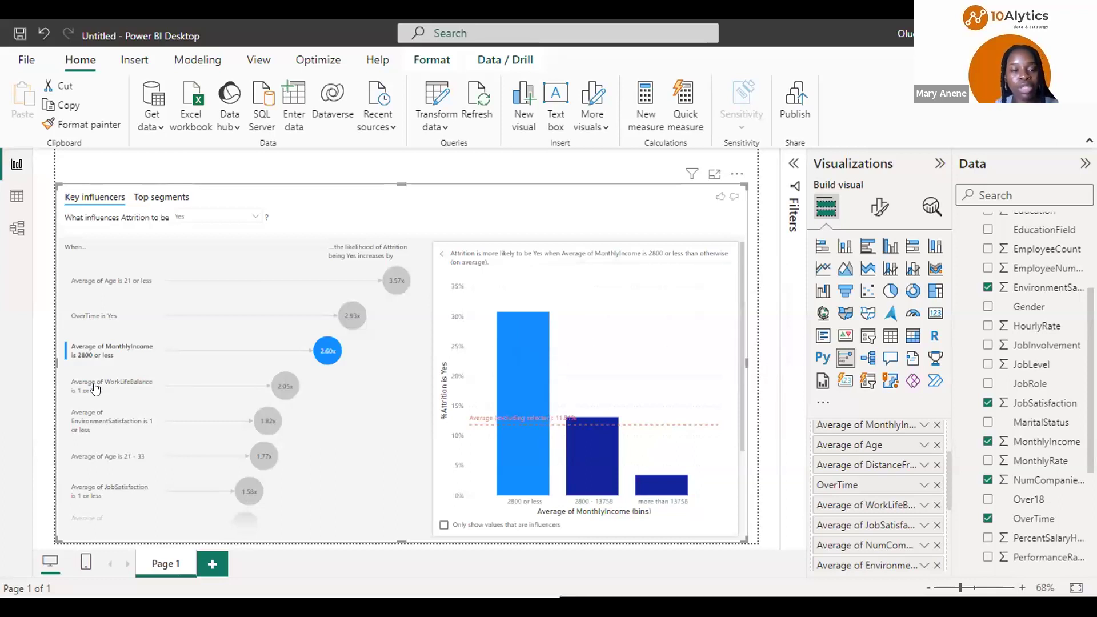
left_click(286, 387)
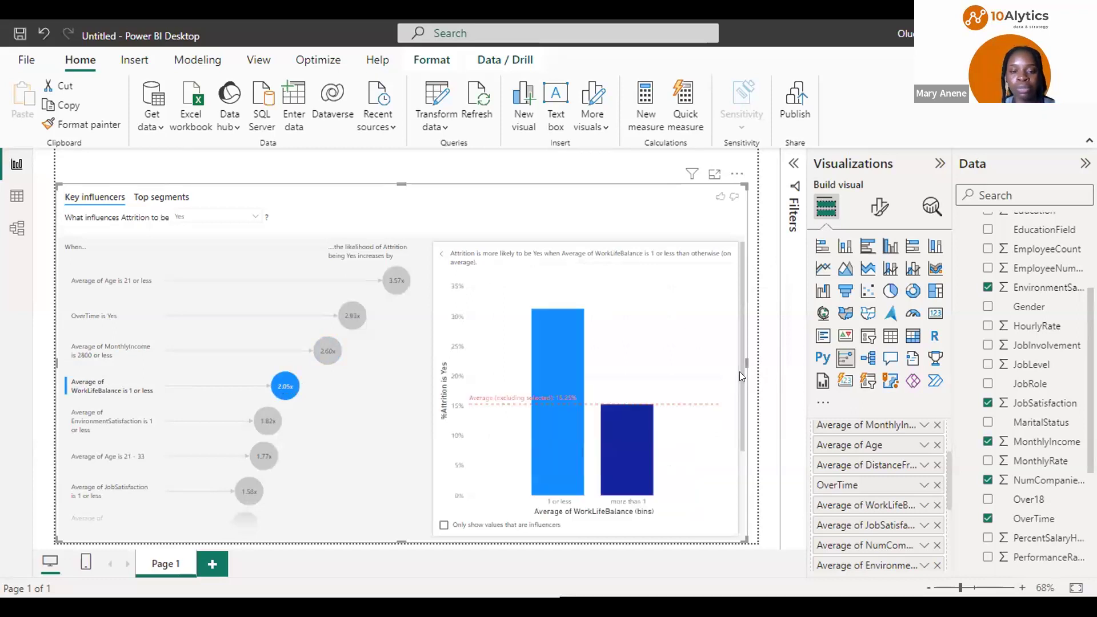
mouse_move(554, 476)
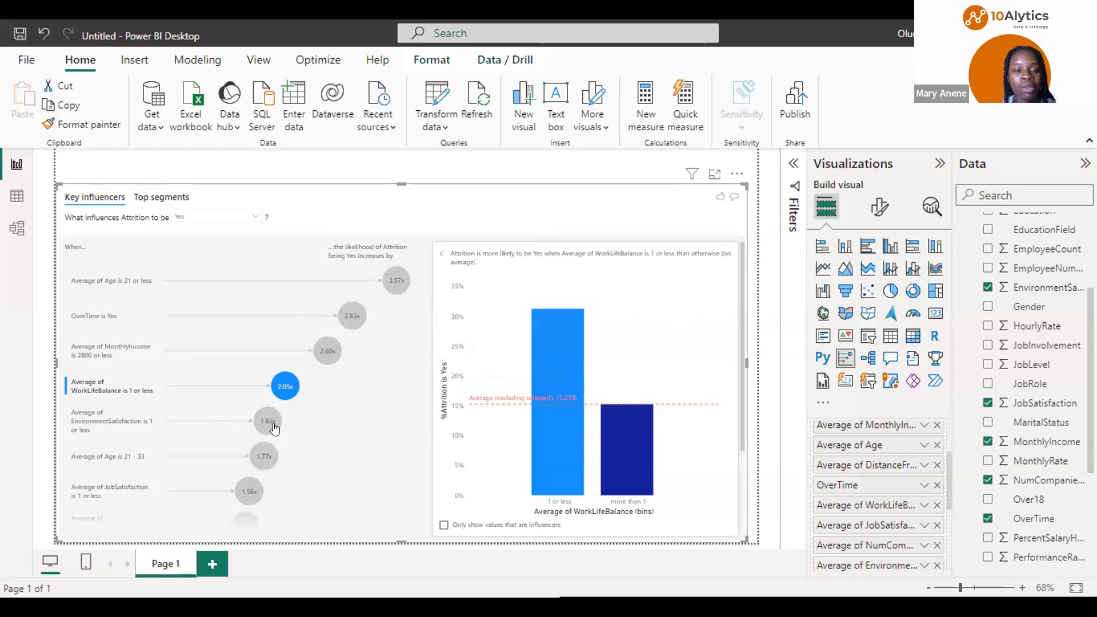
Review the attrition rates by bin for the EnvironmentSatisfaction 1 or less and Age 21 - 33 influencers
left_click(94, 412)
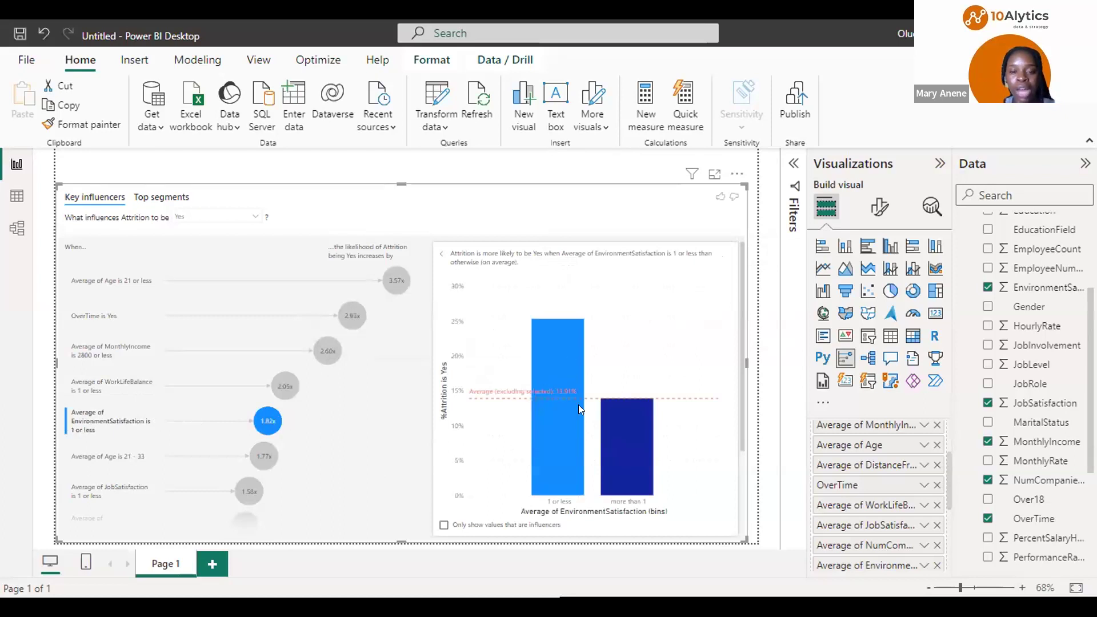
mouse_move(573, 380)
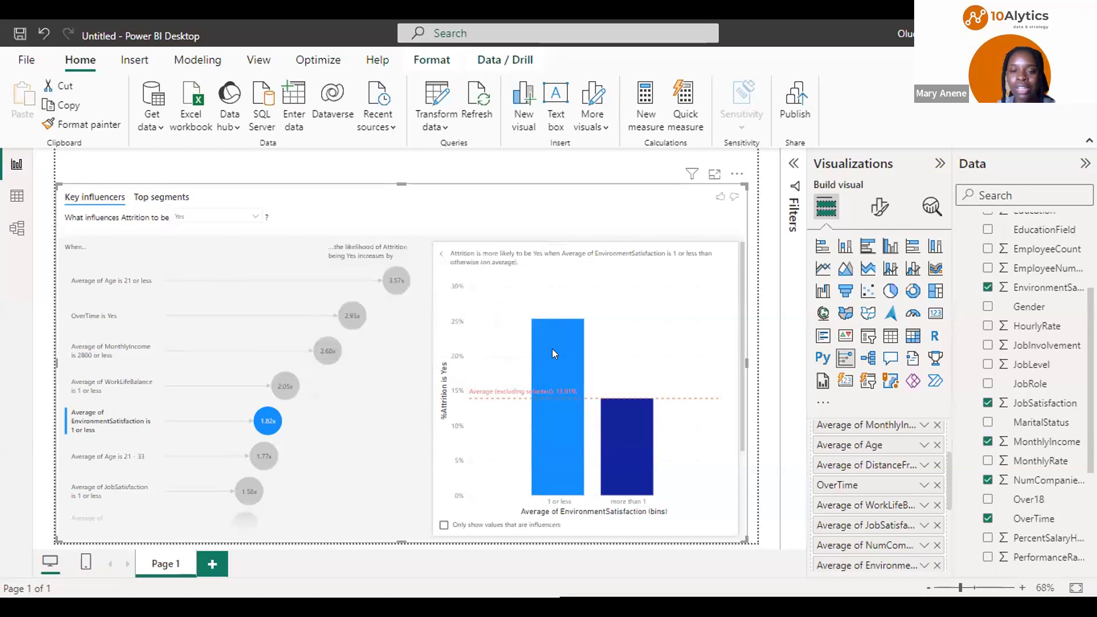
mouse_move(552, 348)
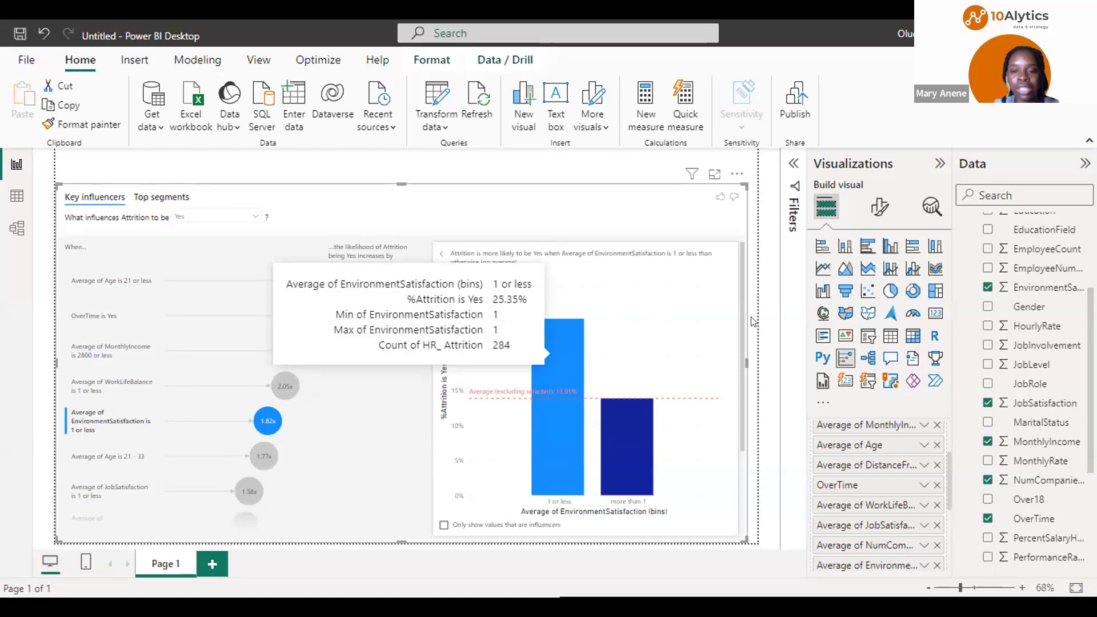
scroll(738, 347, "down", 3)
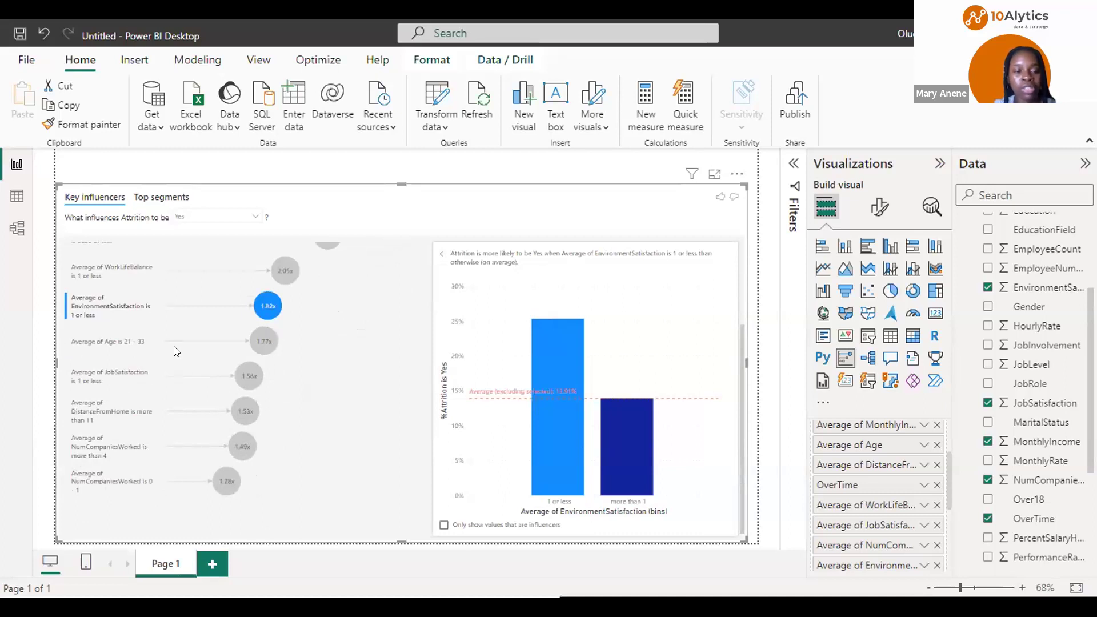
left_click(264, 346)
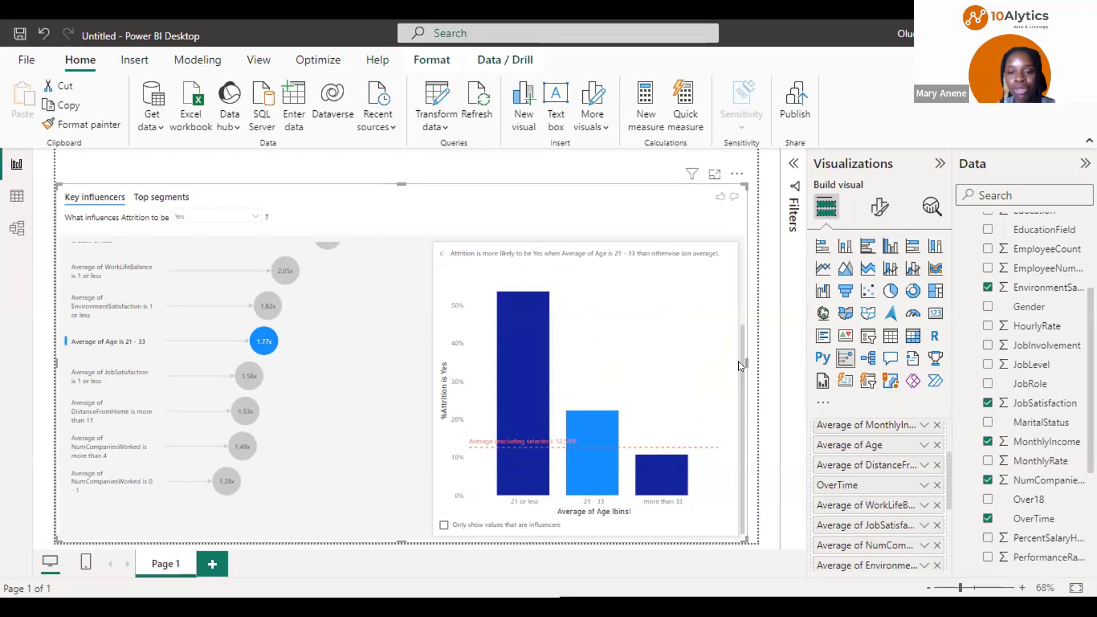
scroll(739, 283, "up", 3)
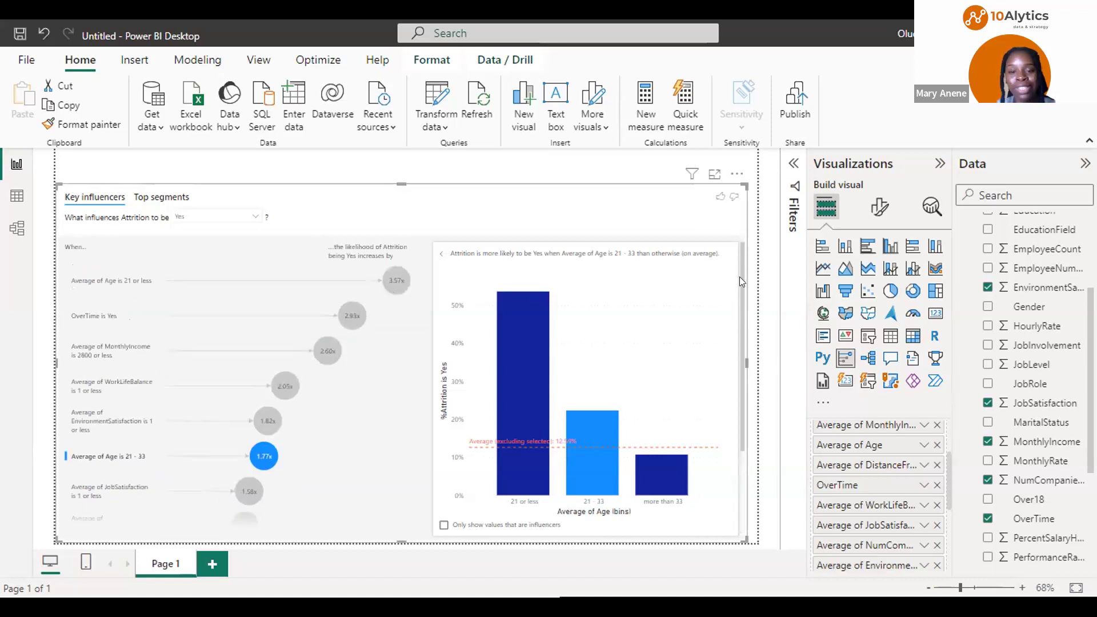
left_click_drag(740, 289, 735, 393)
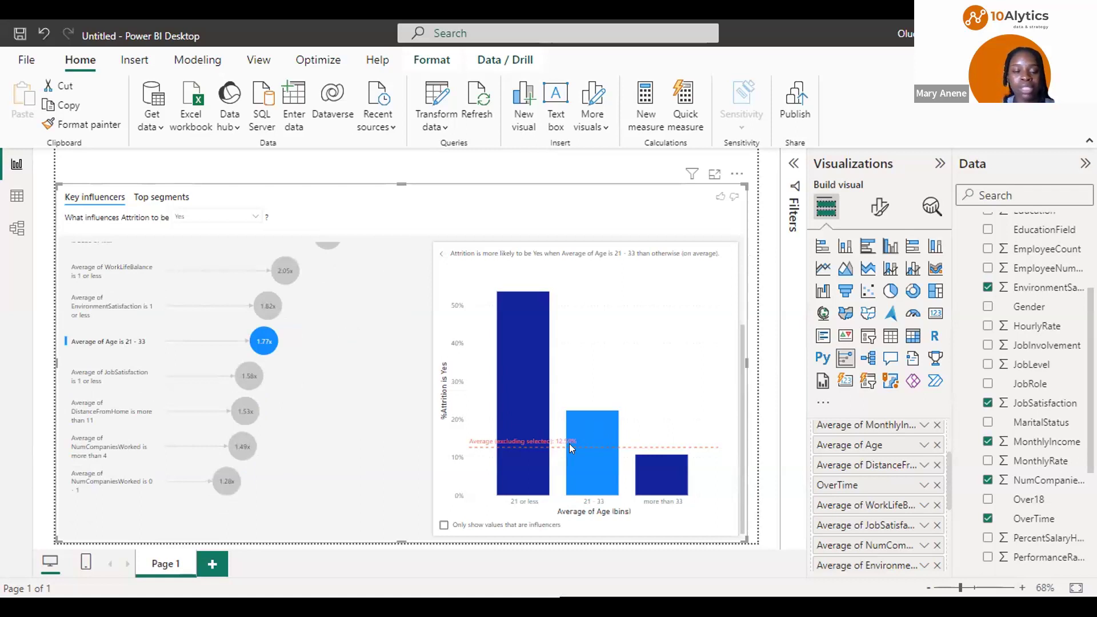
mouse_move(567, 425)
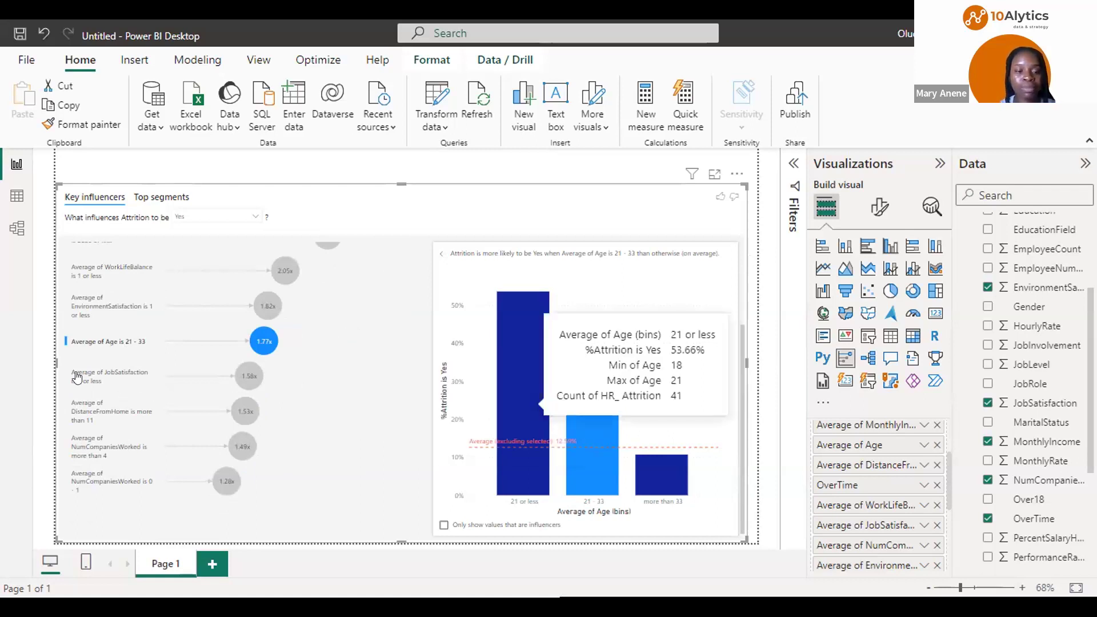
Check the bin details for the JobSatisfaction 1 or less and DistanceFromHome more than 11 influencers
left_click(249, 377)
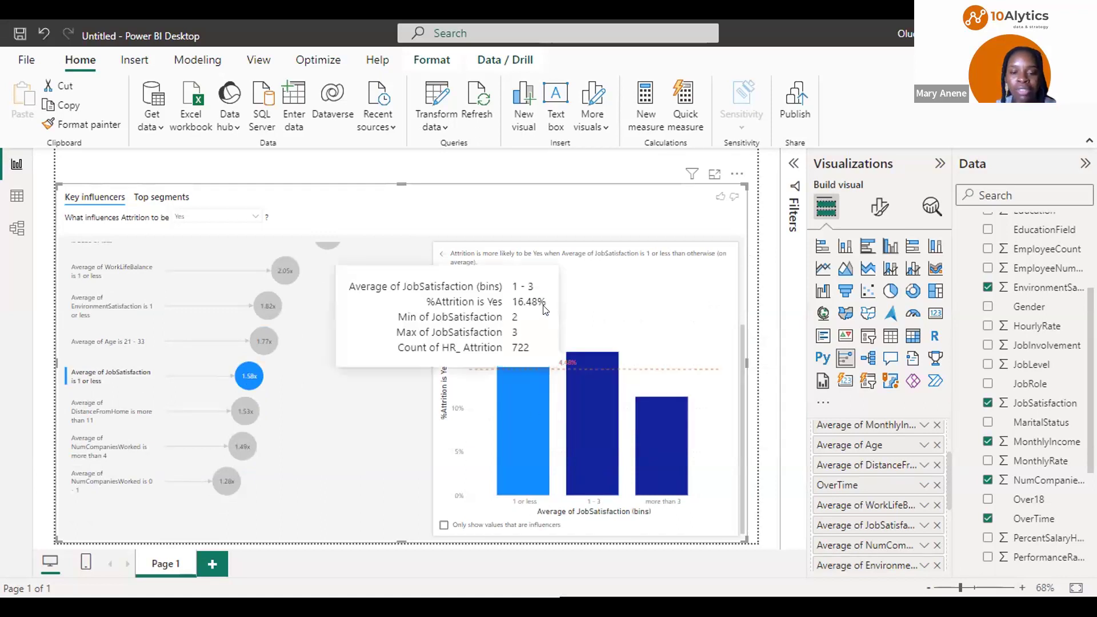
mouse_move(531, 348)
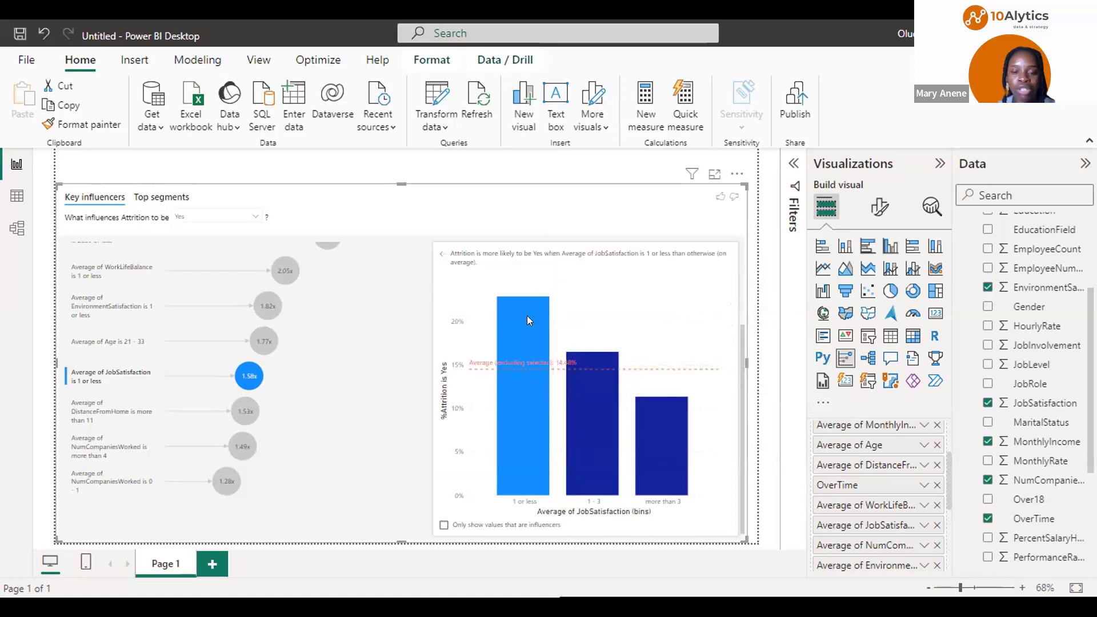
mouse_move(527, 321)
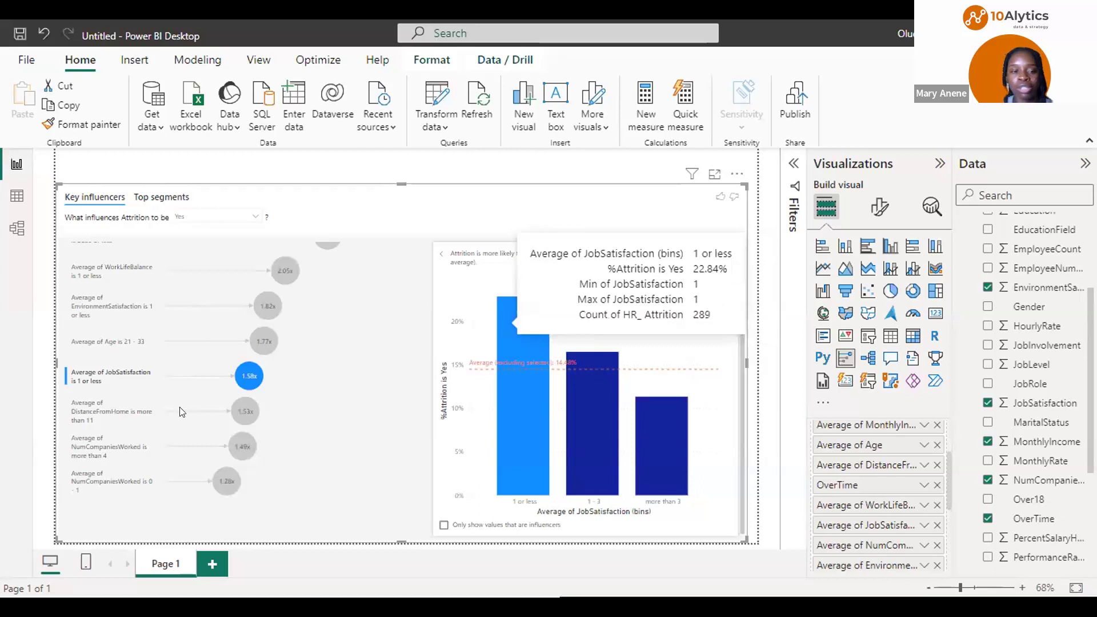
left_click(244, 412)
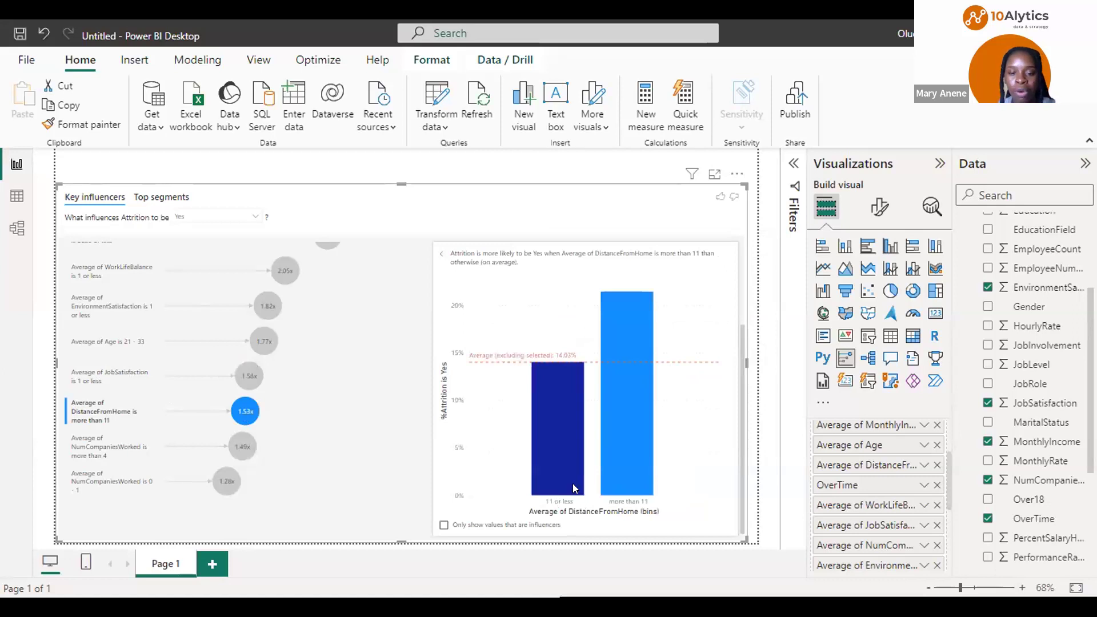
mouse_move(631, 445)
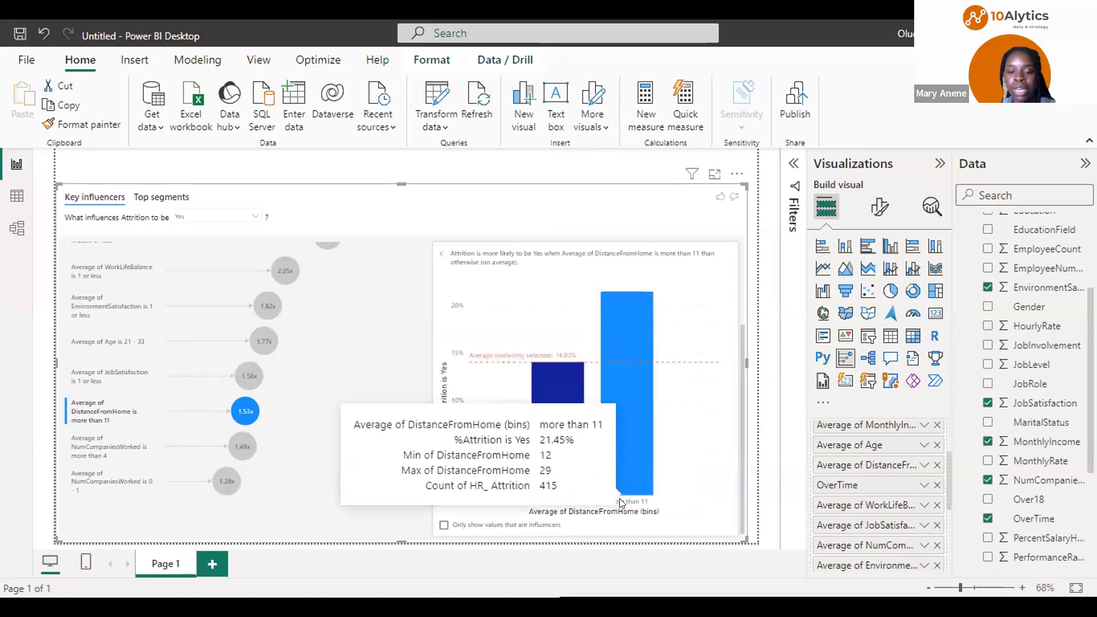
mouse_move(633, 424)
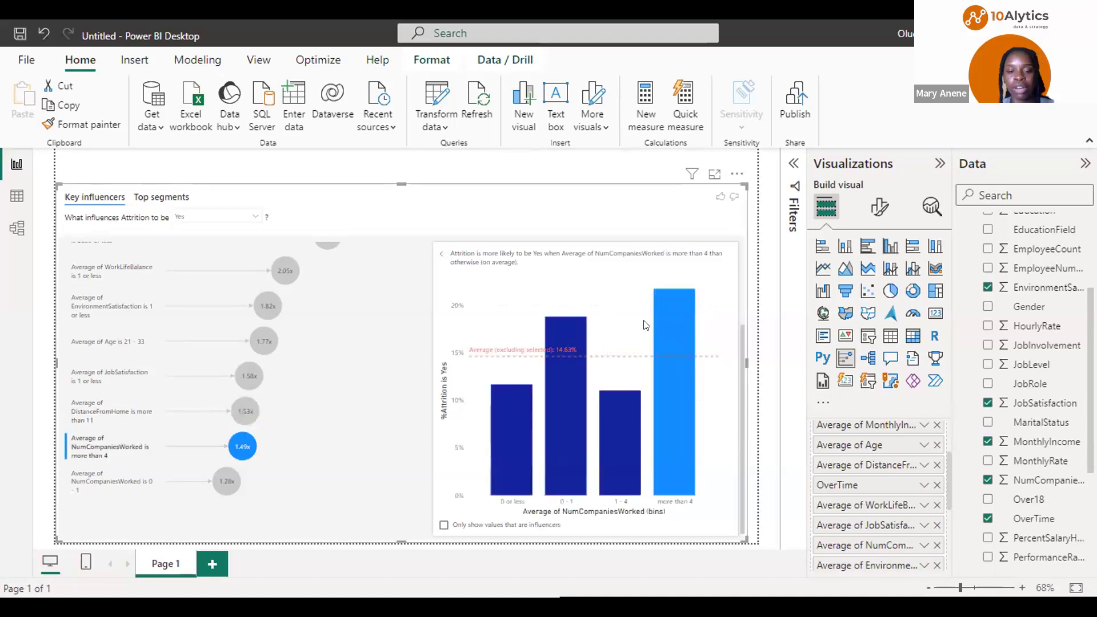
Examine how attrition varies across the NumCompaniesWorked bins for the more than 4 influencer
mouse_move(673, 310)
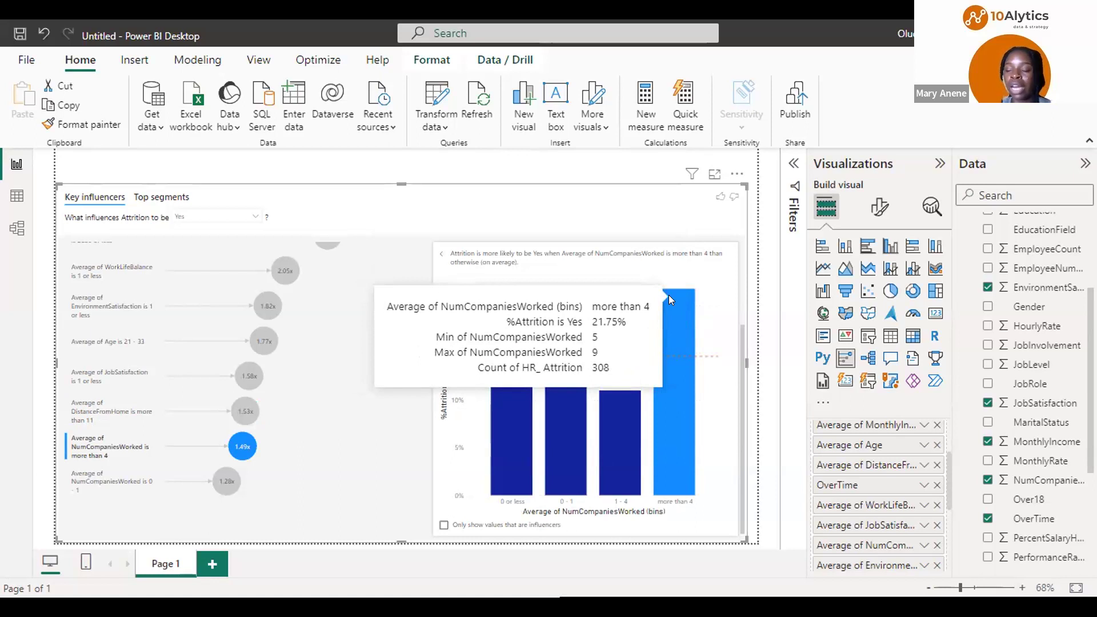
mouse_move(567, 432)
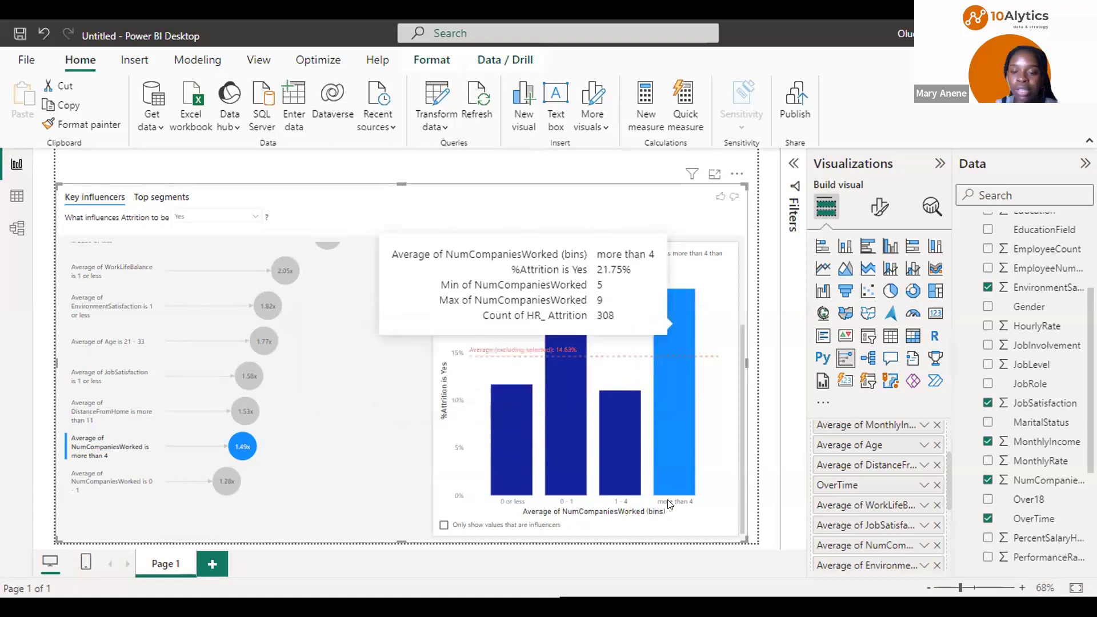
mouse_move(669, 469)
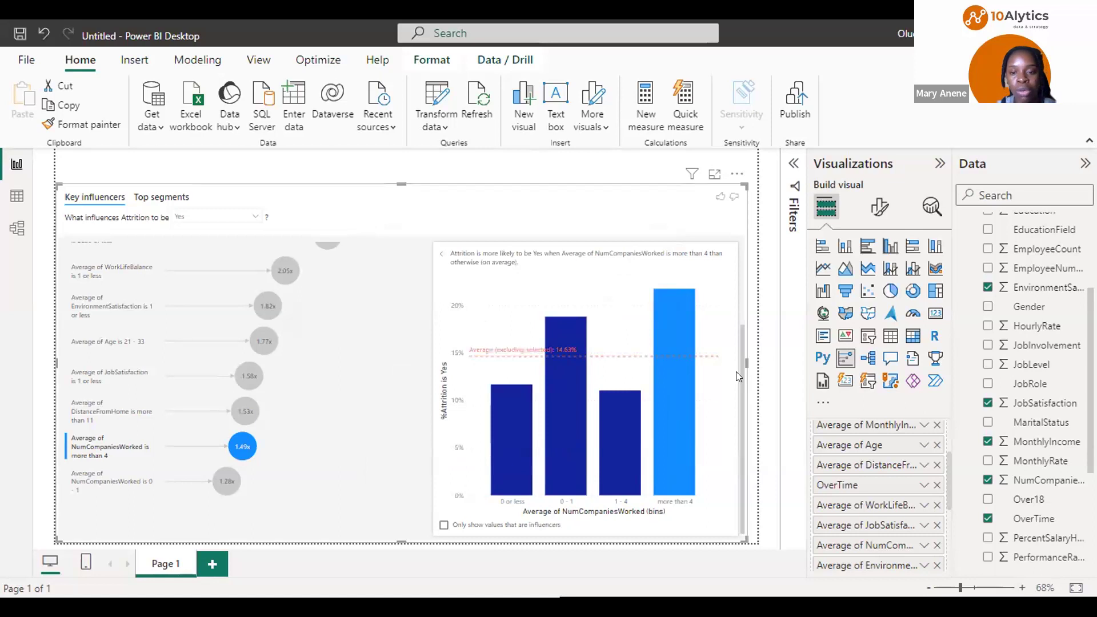
scroll(749, 296, "down", 1)
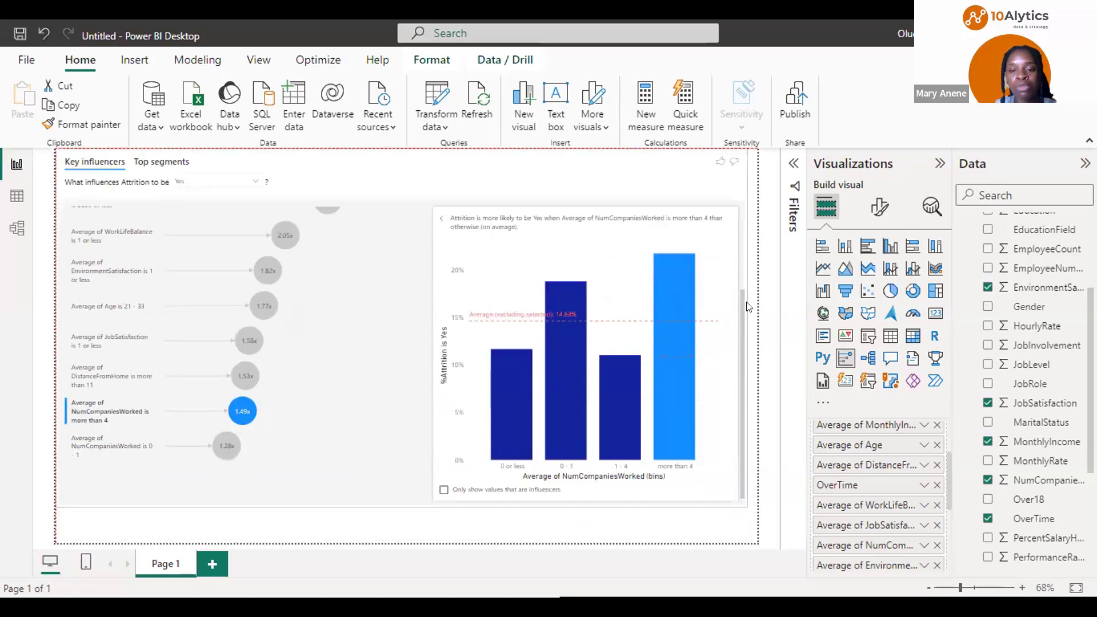
scroll(752, 384, "up", 1)
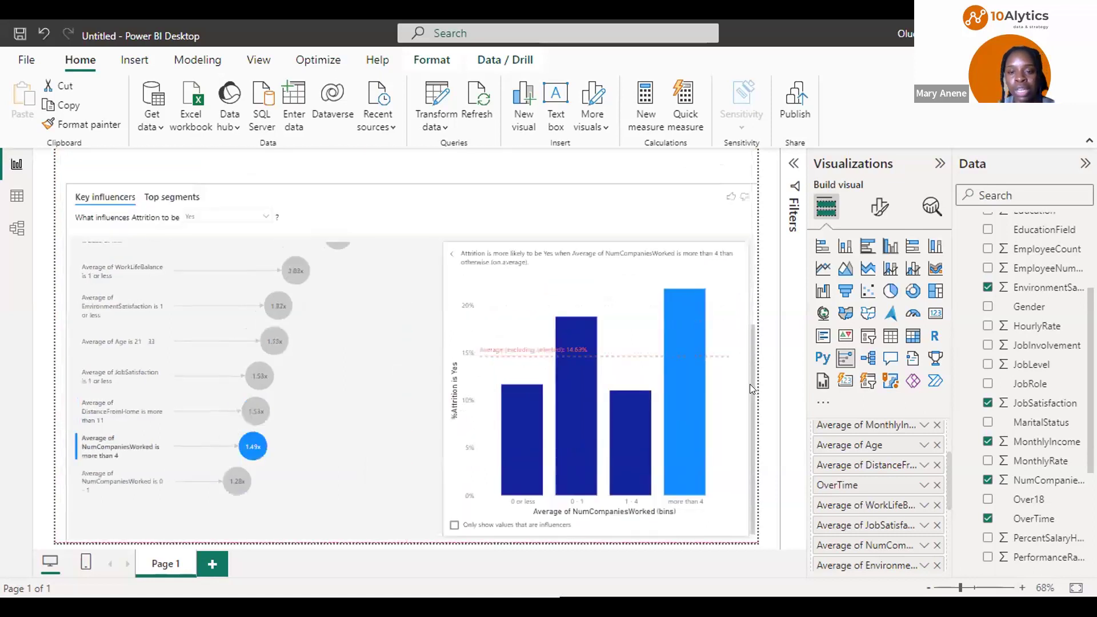
left_click(749, 385)
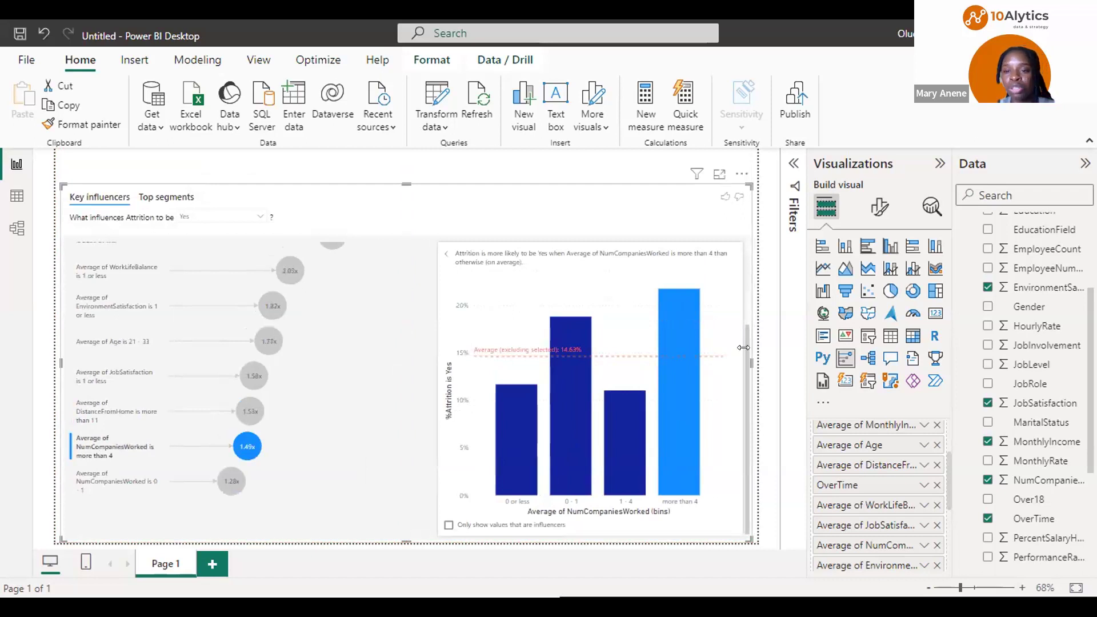
left_click(743, 347)
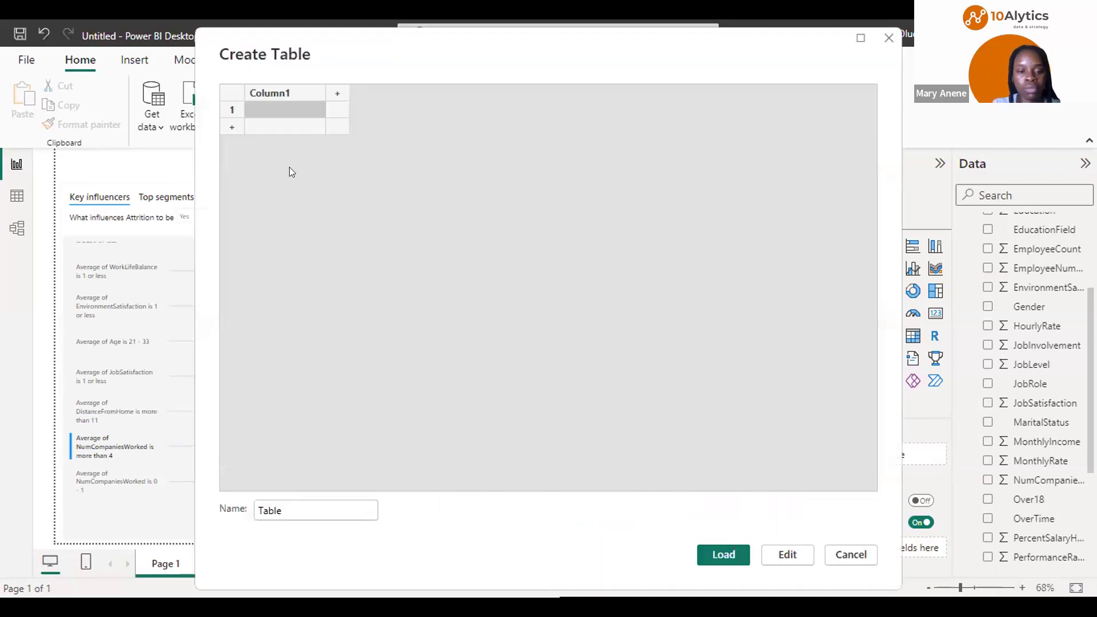
Name the new blank table KEY M and load it into the model
left_click(313, 502)
key("BackSpace")
key("BackSpace")
key("BackSpace")
key("BackSpace")
key("BackSpace")
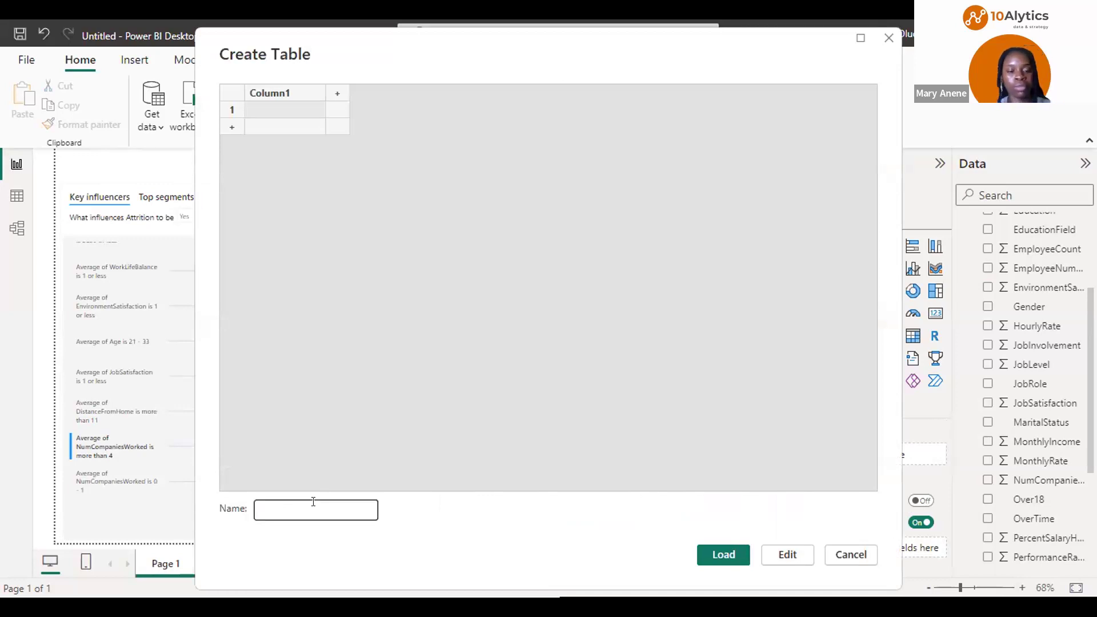
type("KEY M")
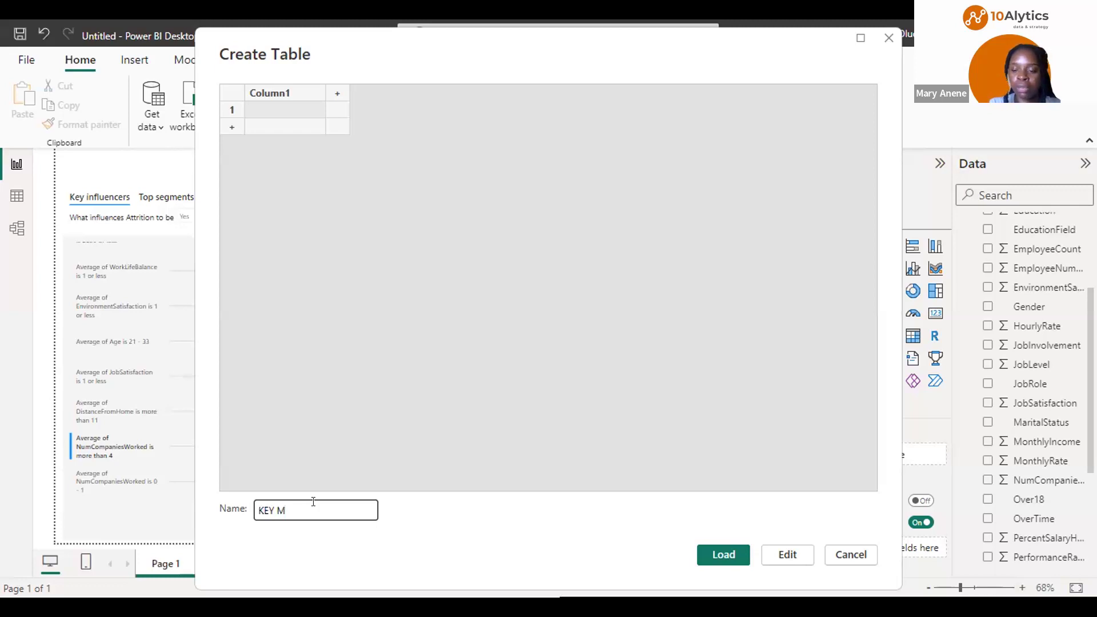
left_click(851, 560)
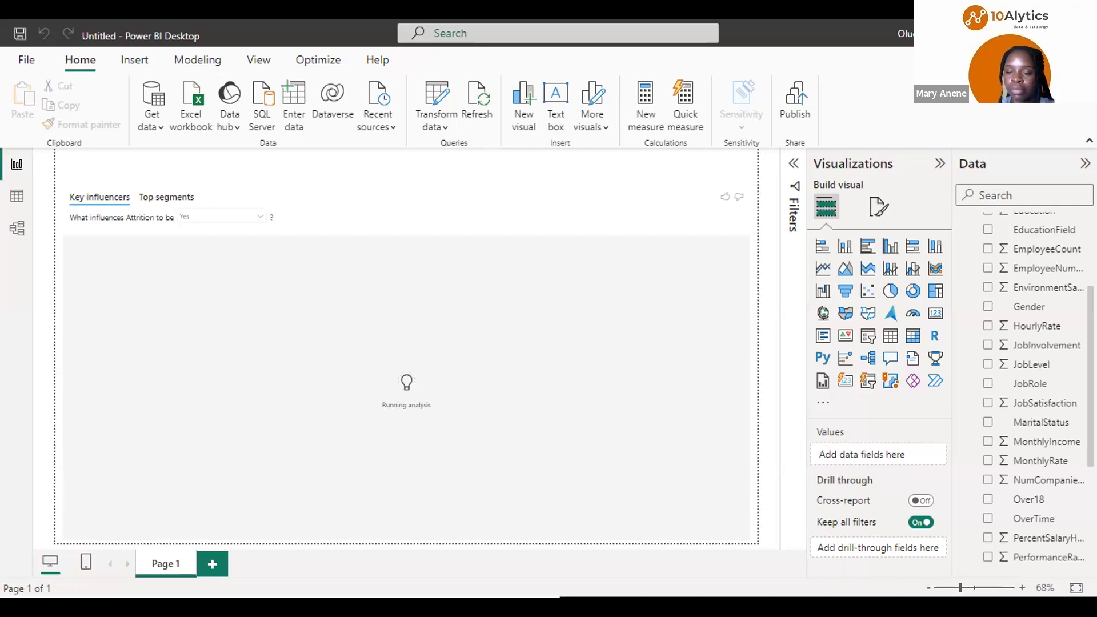
Collapse the HR_ Attrition table's fields and start a new measure named Attrition in the KEY M table
scroll(1023, 389, "up", 3)
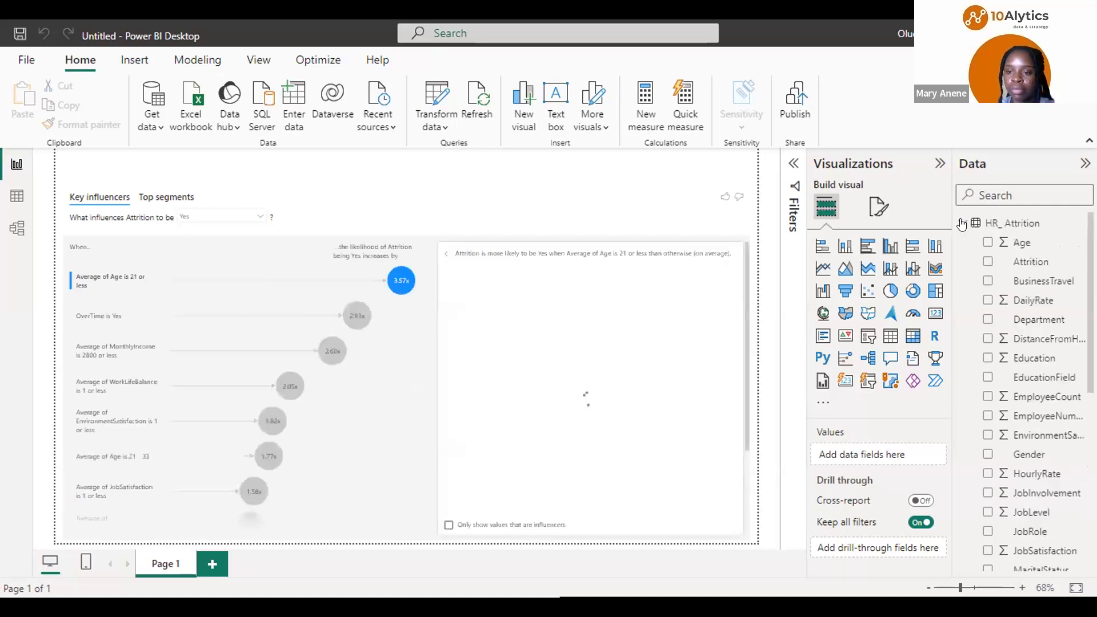
left_click(961, 225)
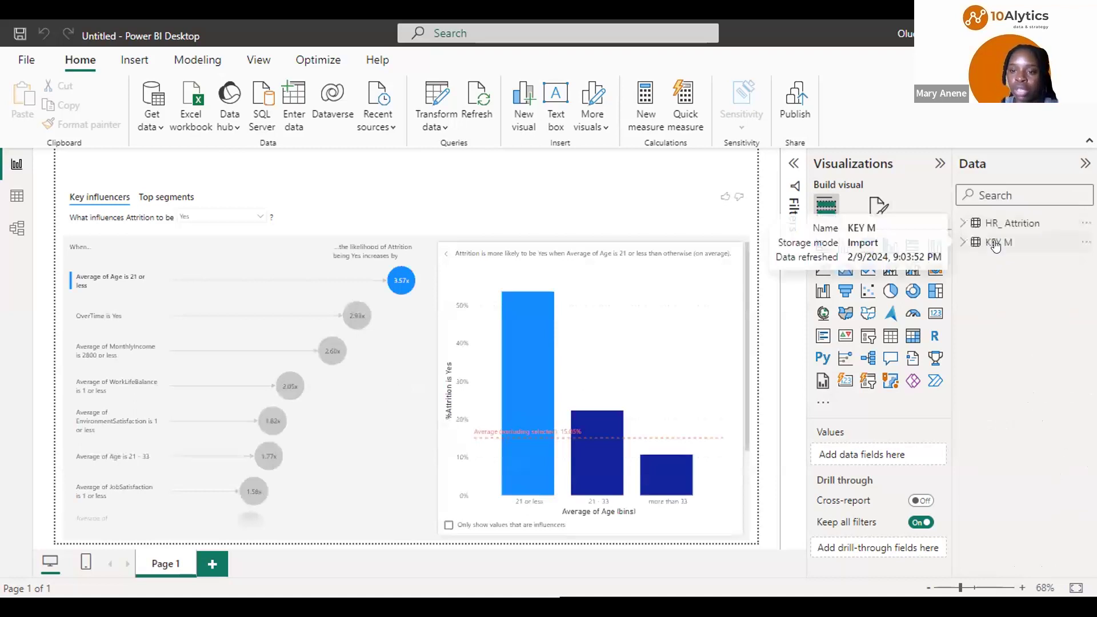
left_click(995, 246)
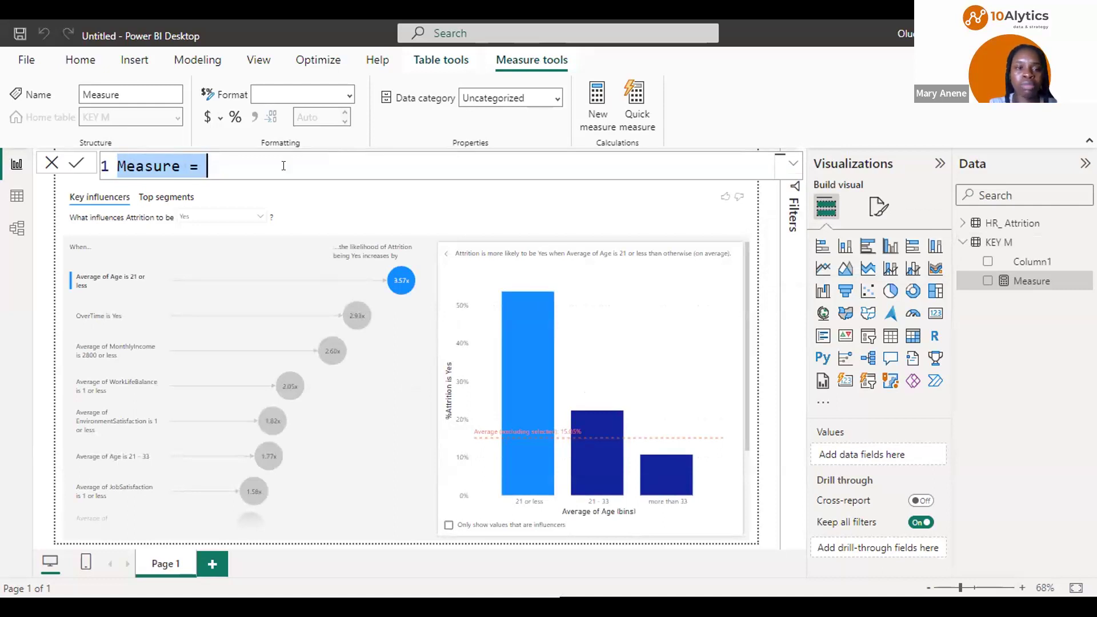
key("BackSpace")
type("Attr")
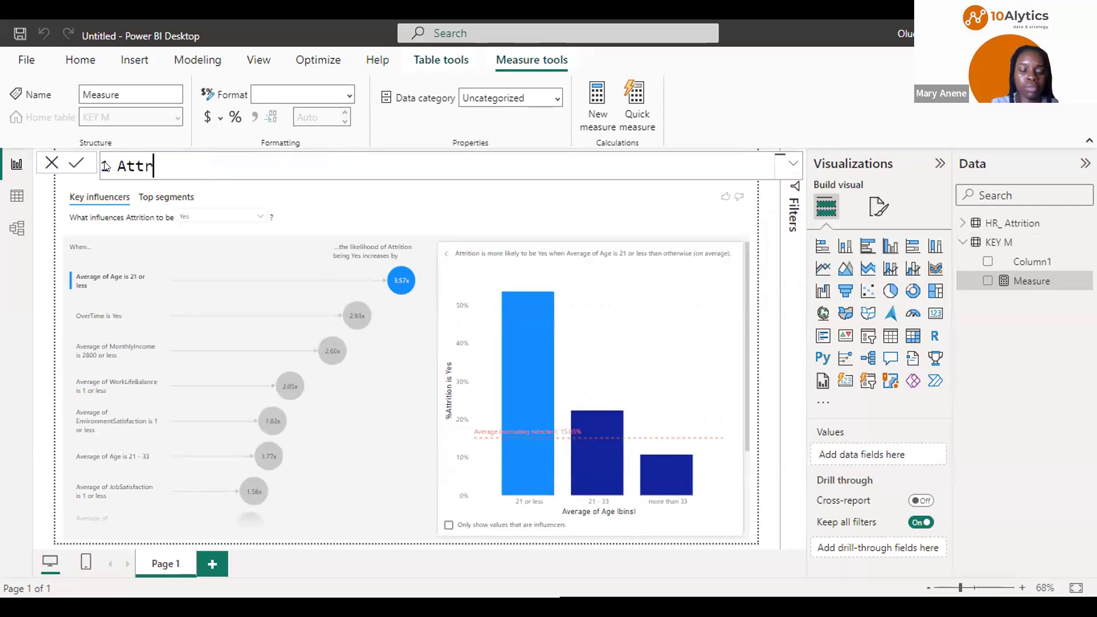
type("ition ")
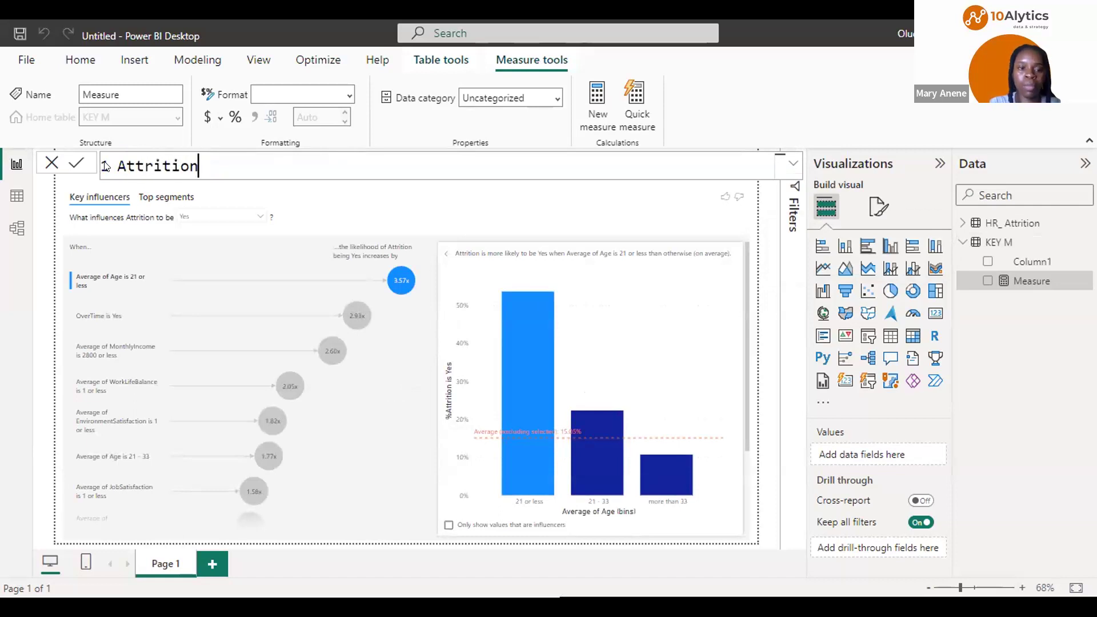
type("= ")
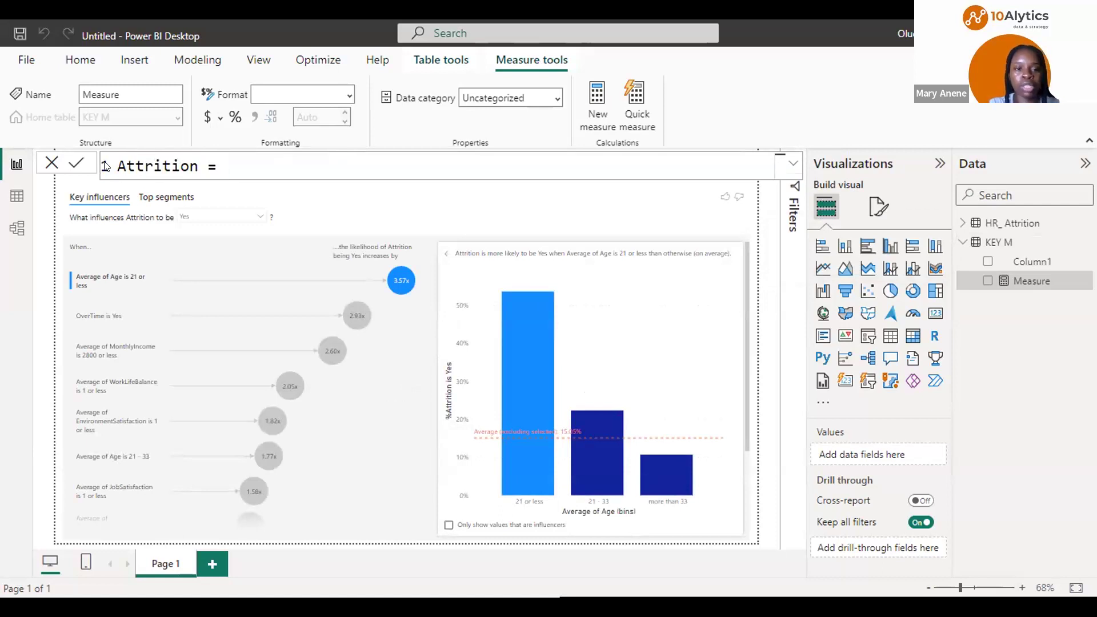
Begin the Attrition measure's formula with CALCULATE(DISTINCTCOUNT('HR_ Attrition'[EmployeeNumber]) as the expression
type("C")
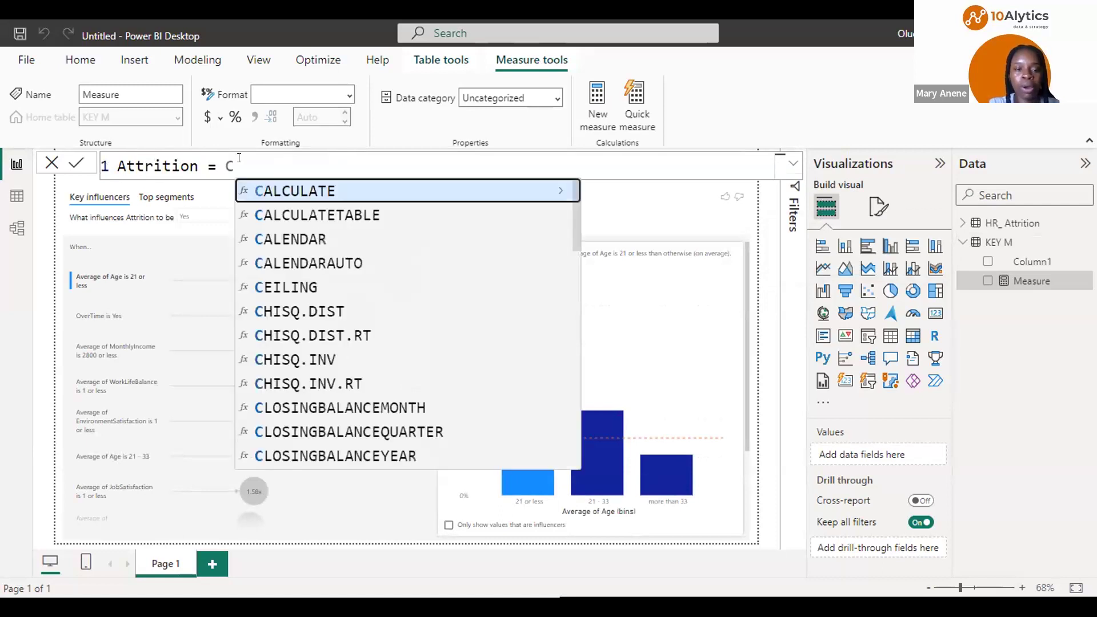
left_click(297, 191)
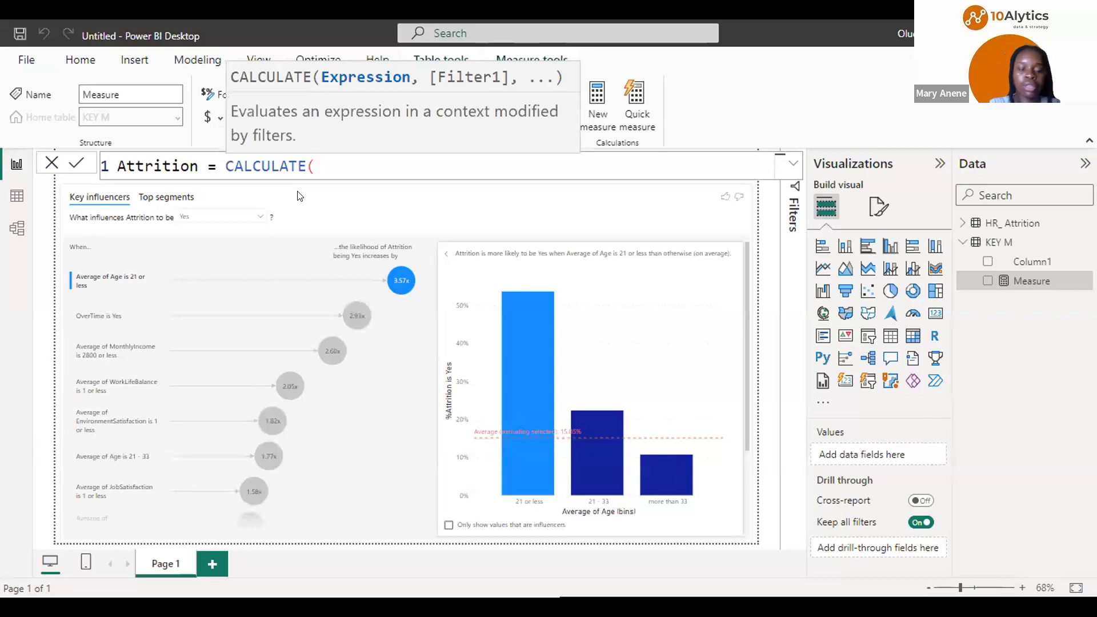
type("Di")
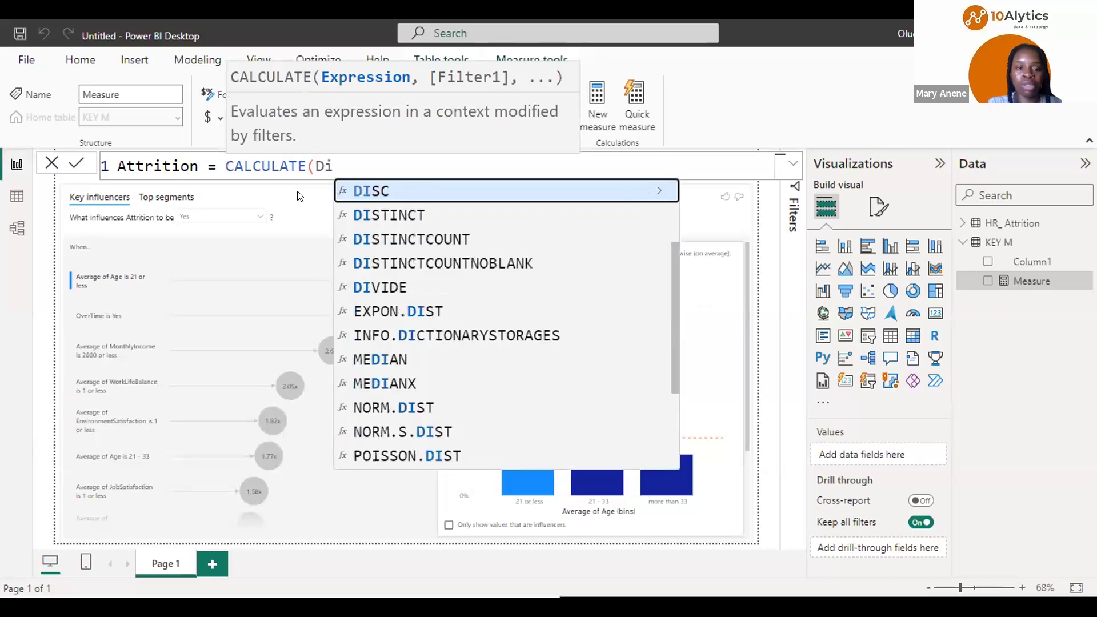
type("s")
left_click(417, 244)
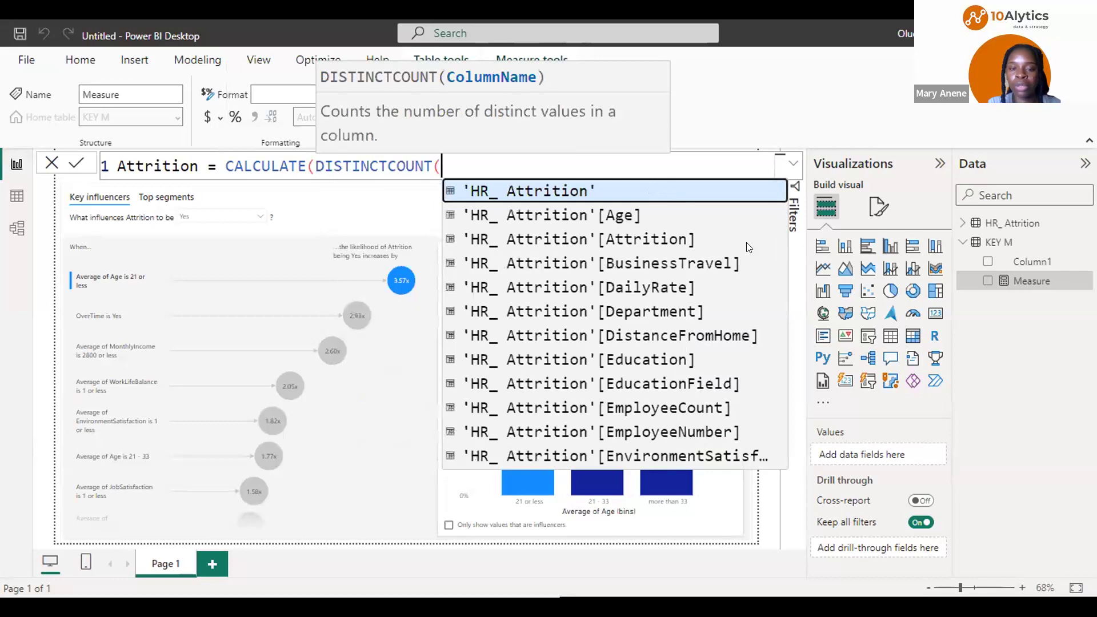
left_click(421, 160)
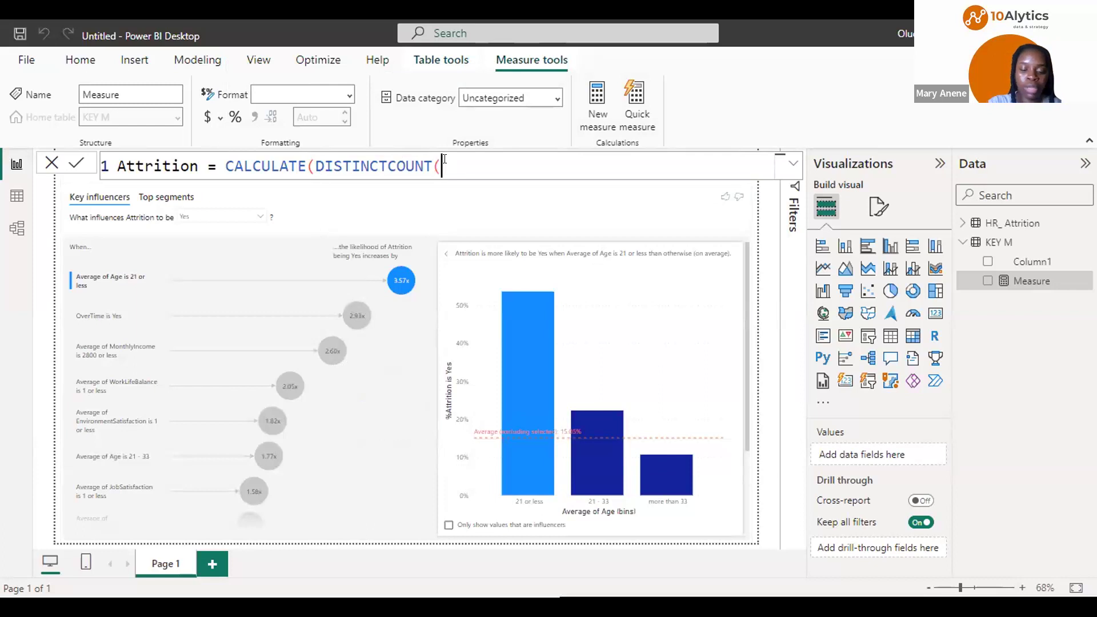
type("H")
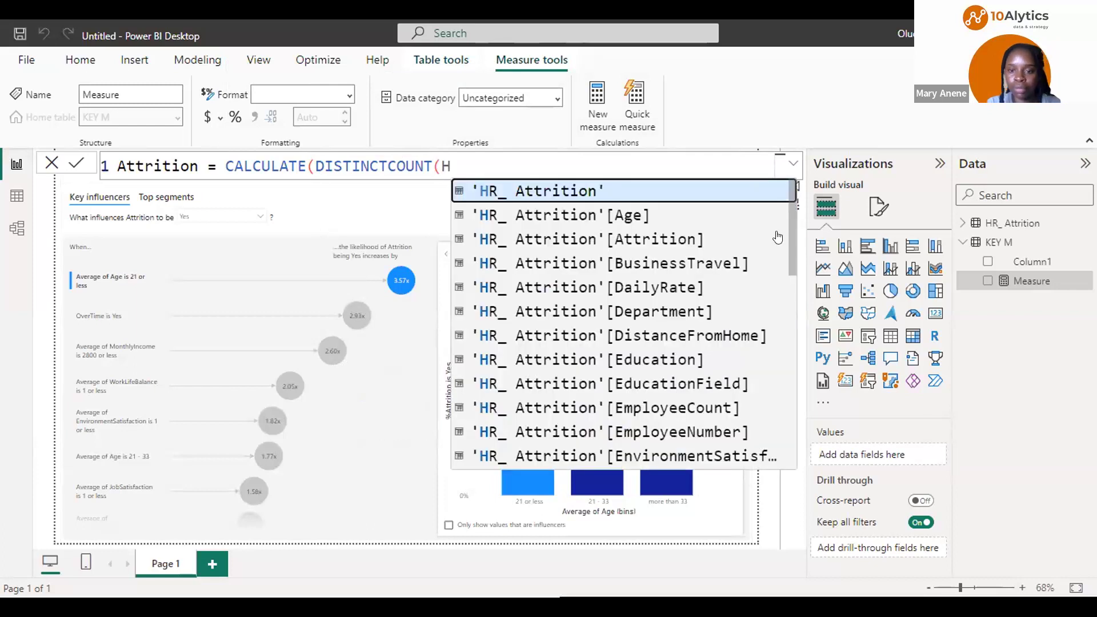
scroll(786, 246, "down", 5)
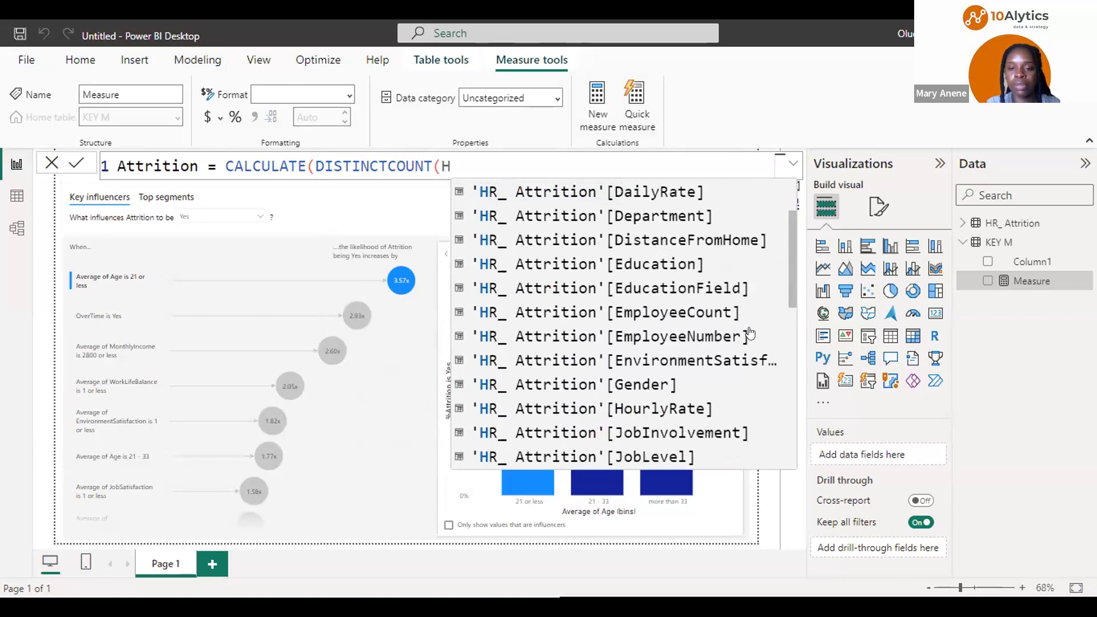
left_click(749, 334)
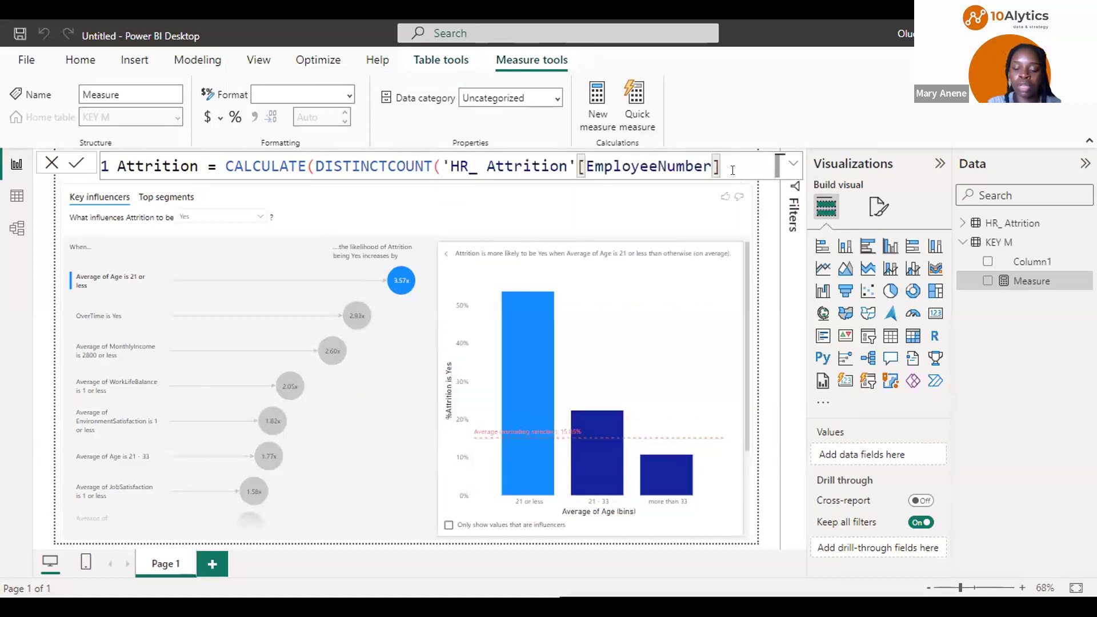
type(")")
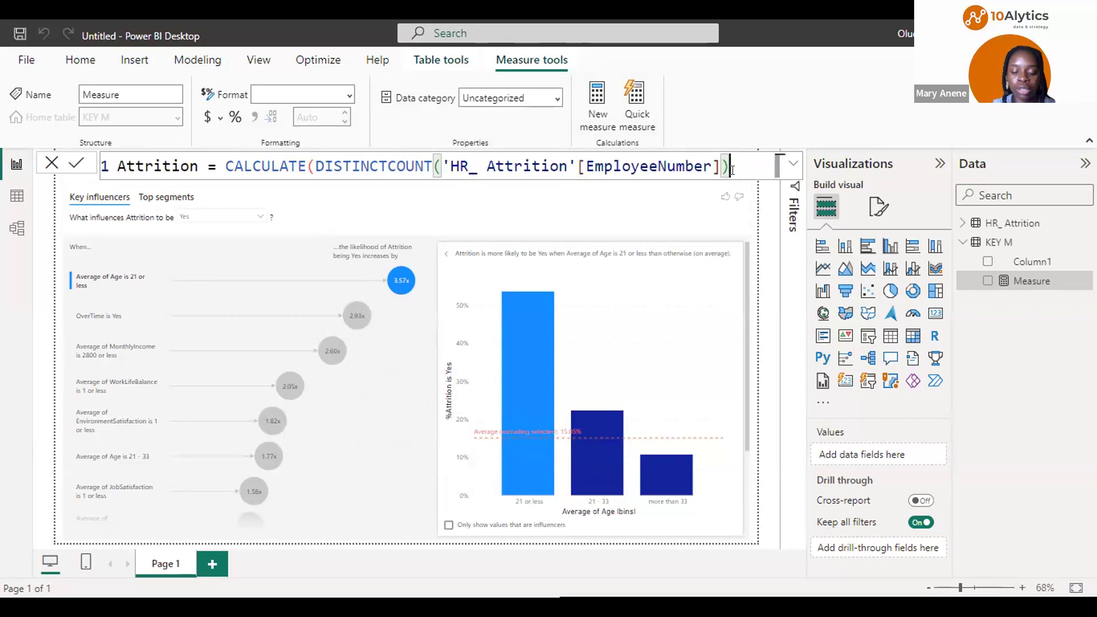
Add the filter 'HR_ Attrition'[Attrition] ="Yes" to the CALCULATE formula and commit the Attrition measure
type(",")
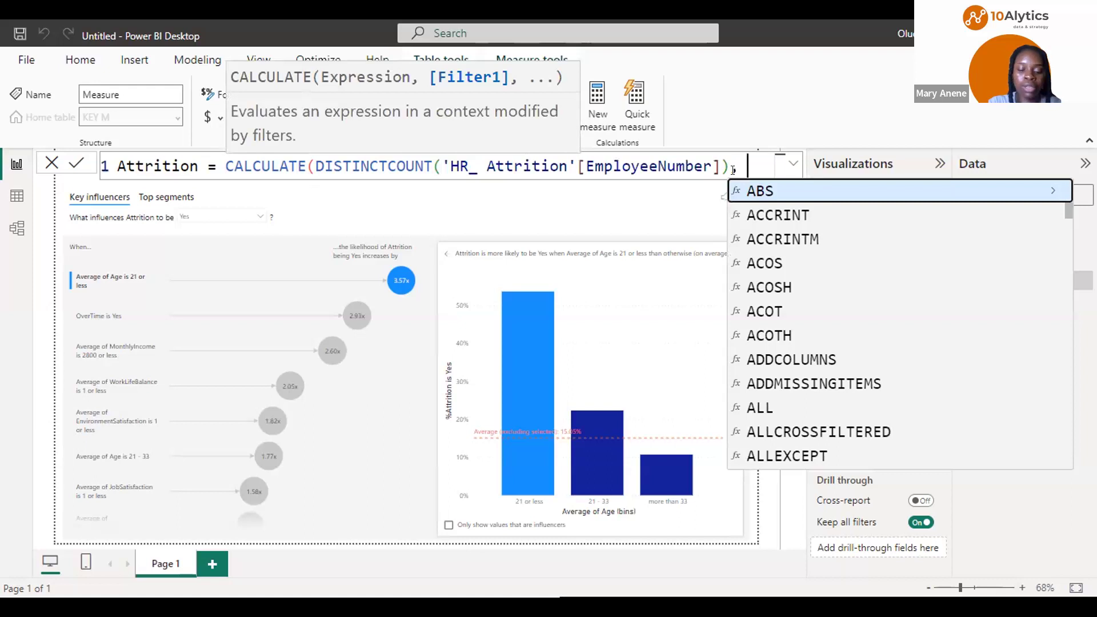
type(" Hr")
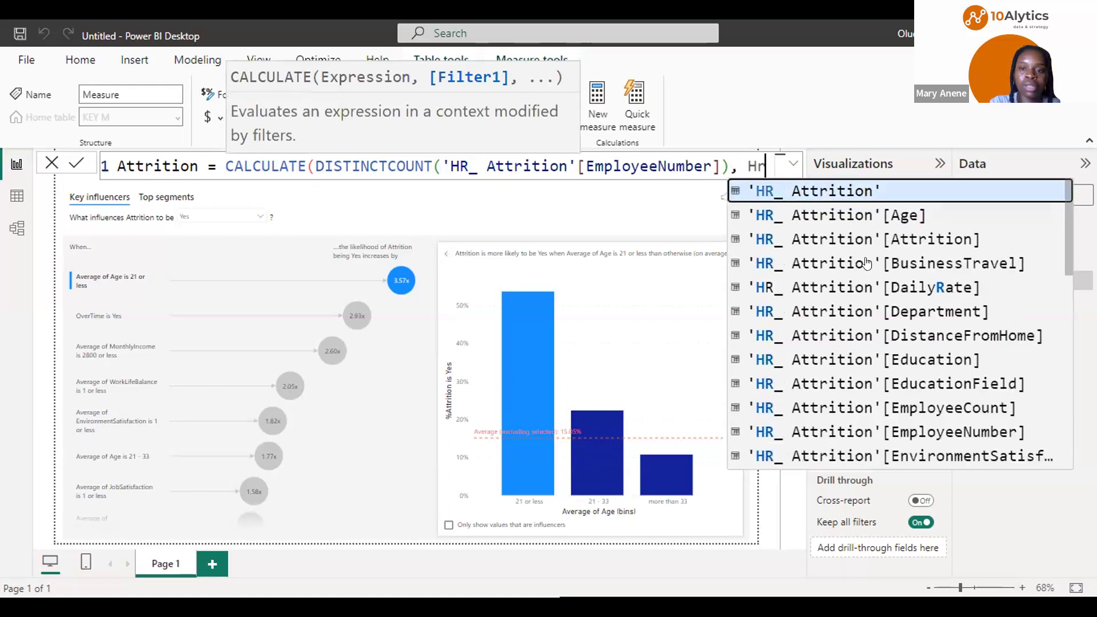
left_click(948, 240)
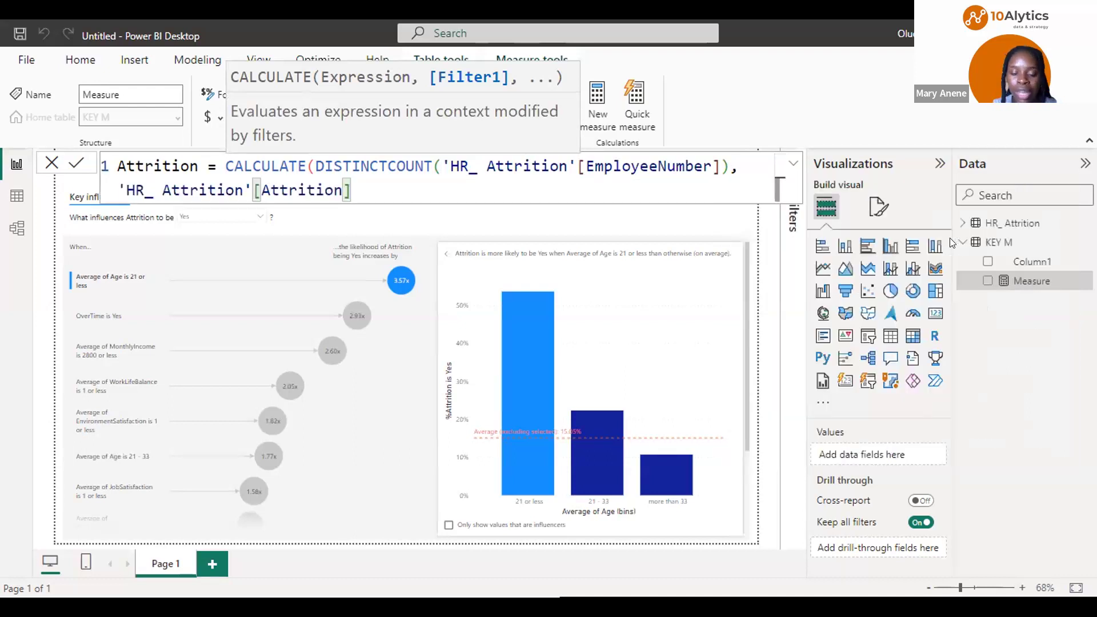
type("=")
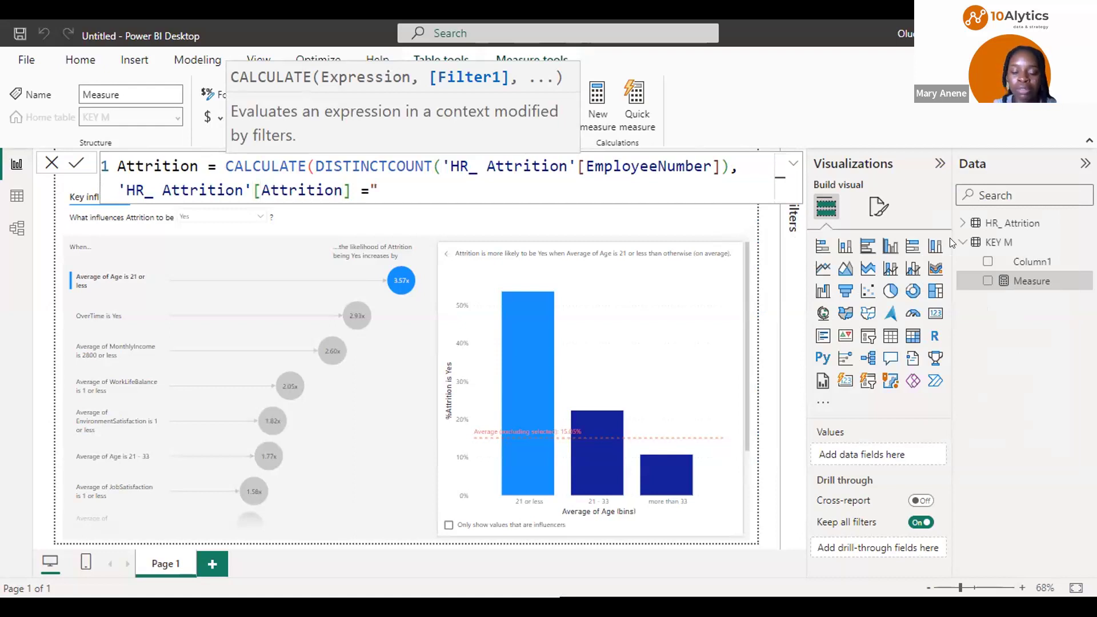
type("\"Yes")
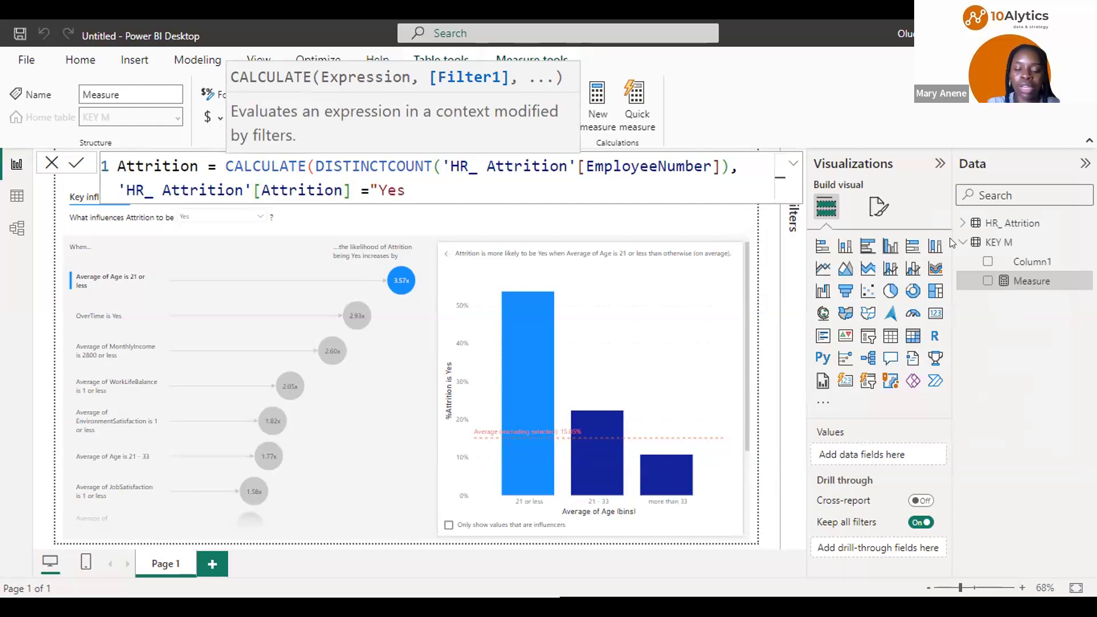
type("\")")
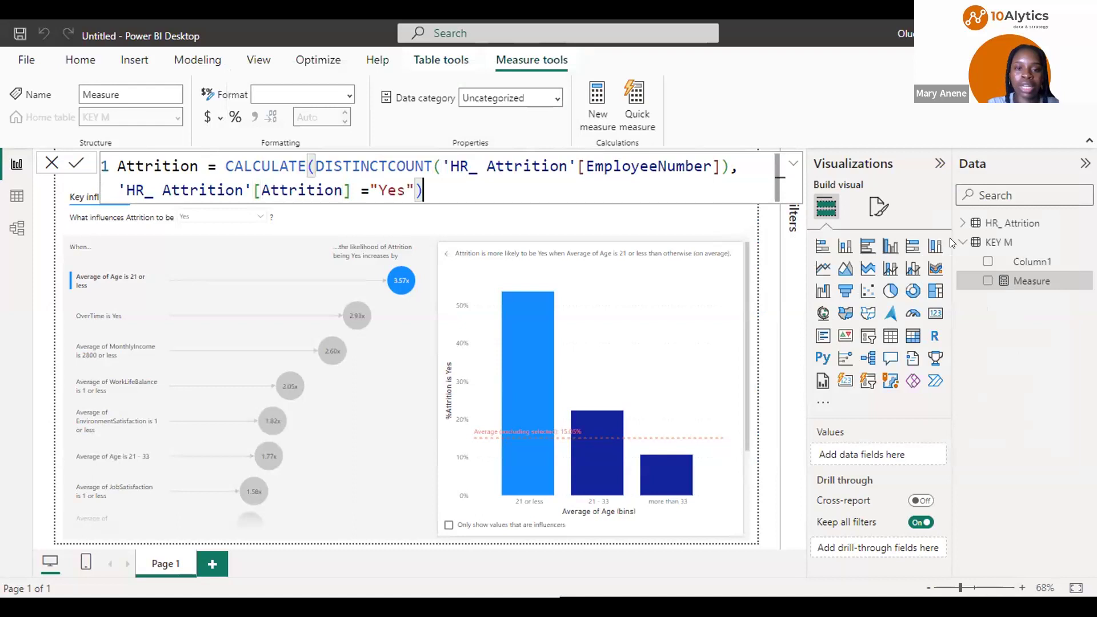
key("Return")
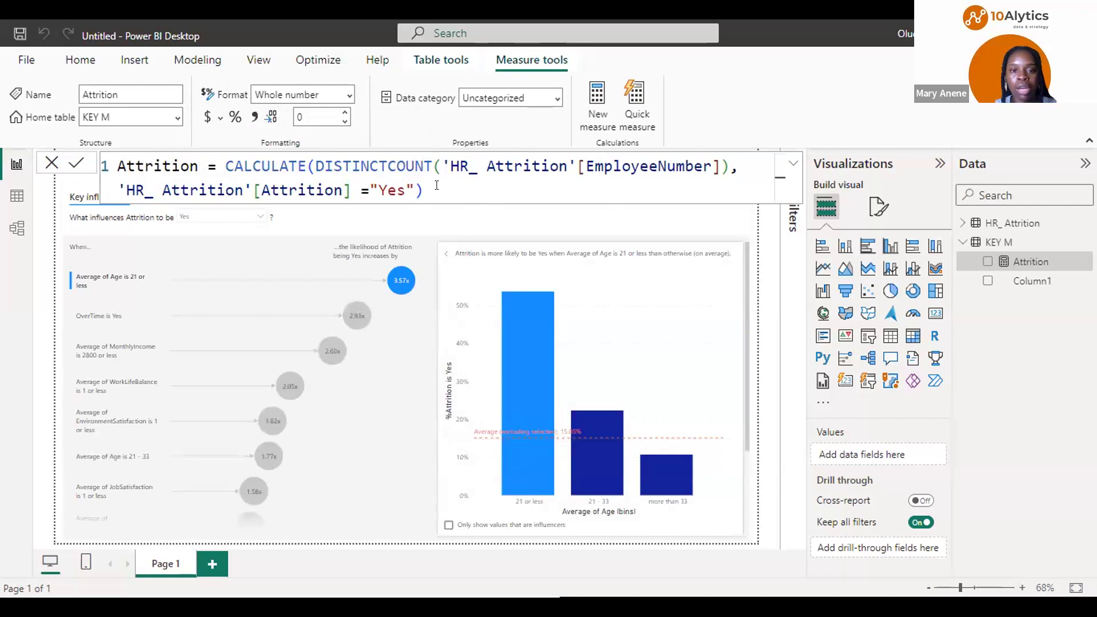
Start a new measure named Attrition (%) in the KEY M table, beginning its formula with [Attrition] divided by
left_click(594, 116)
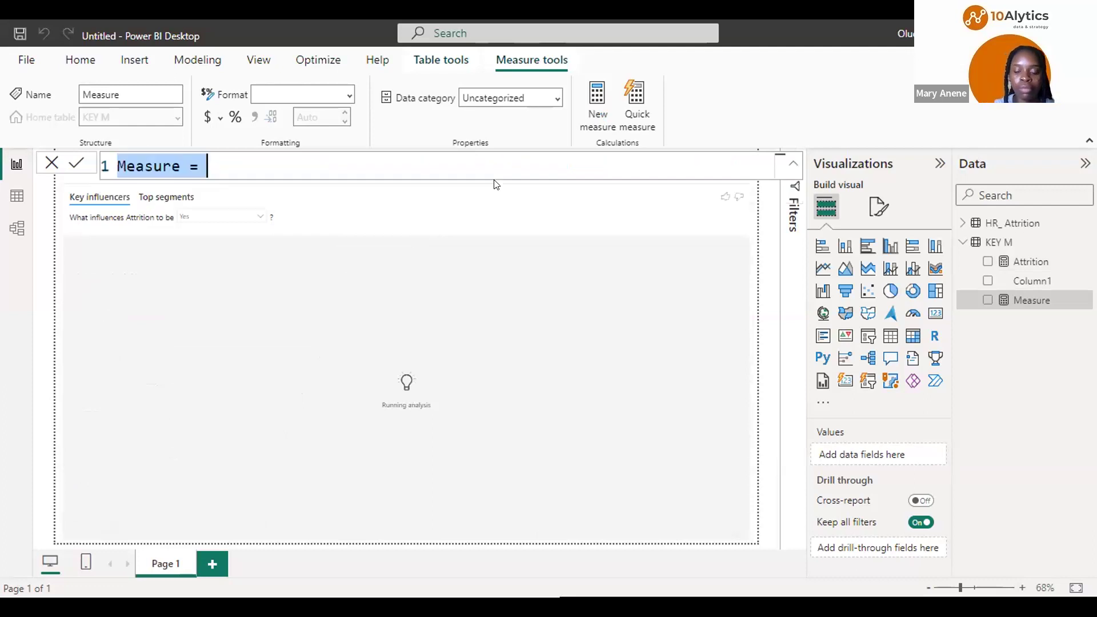
key("BackSpace")
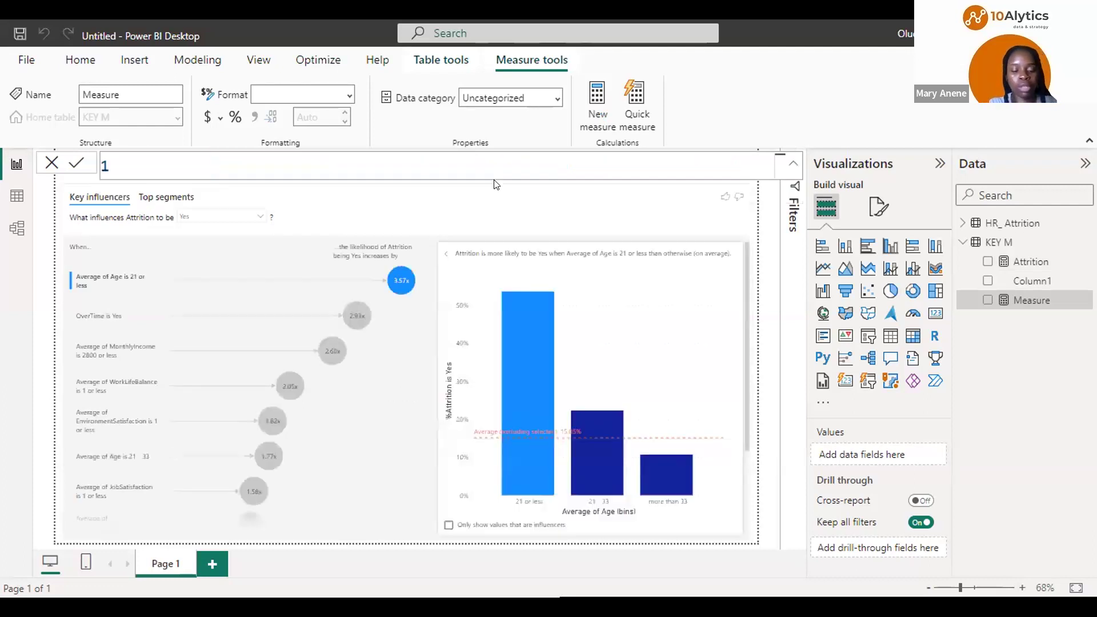
type("Att")
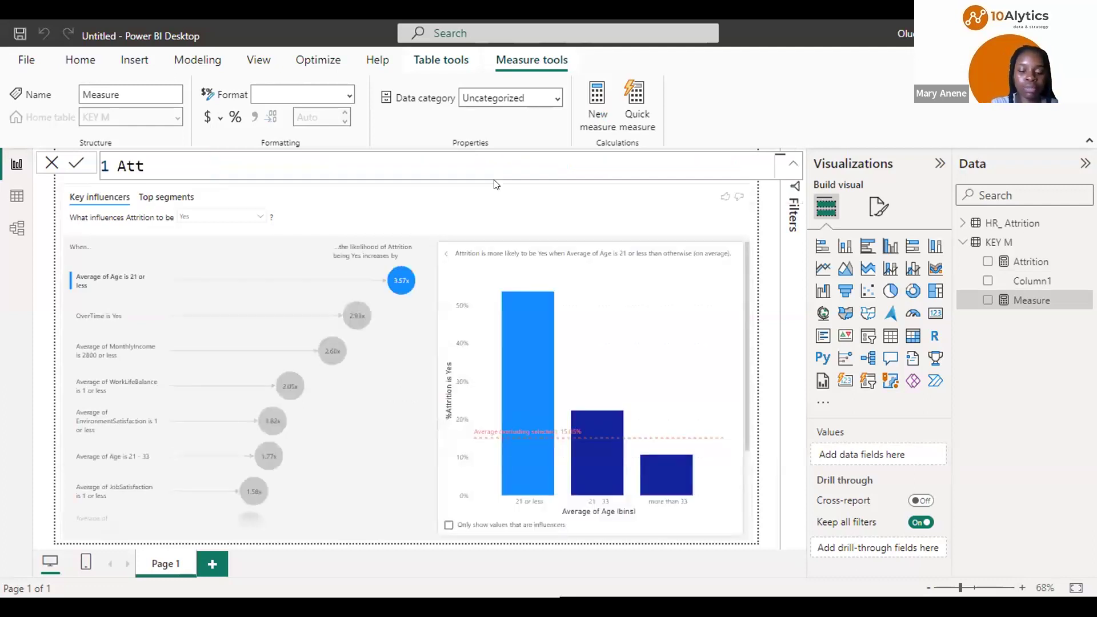
type("rition (%) =")
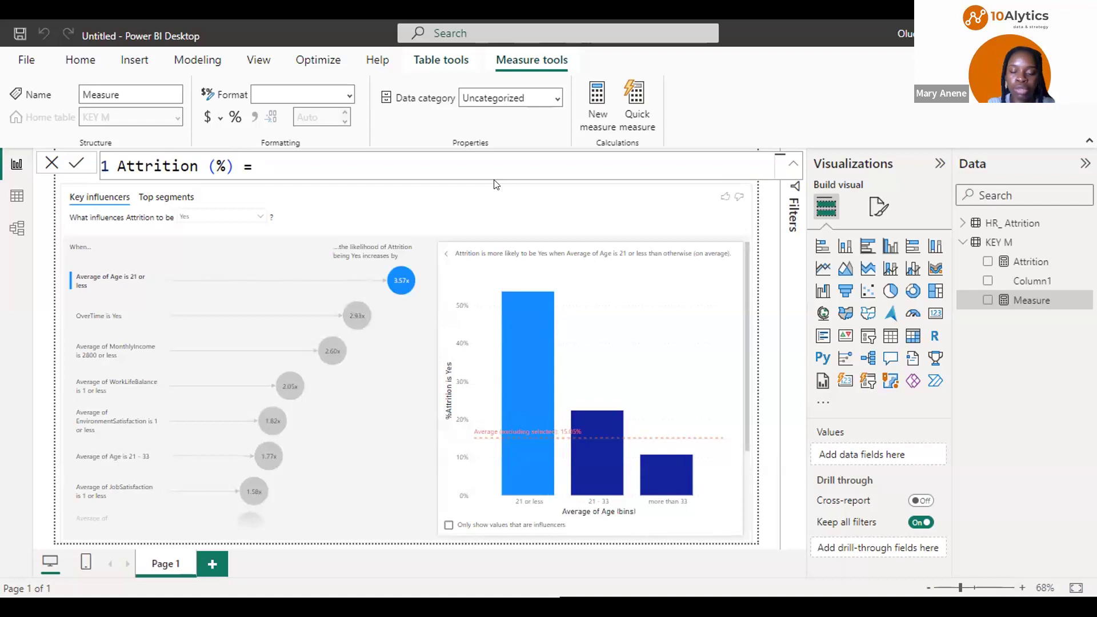
type("[Attrition]")
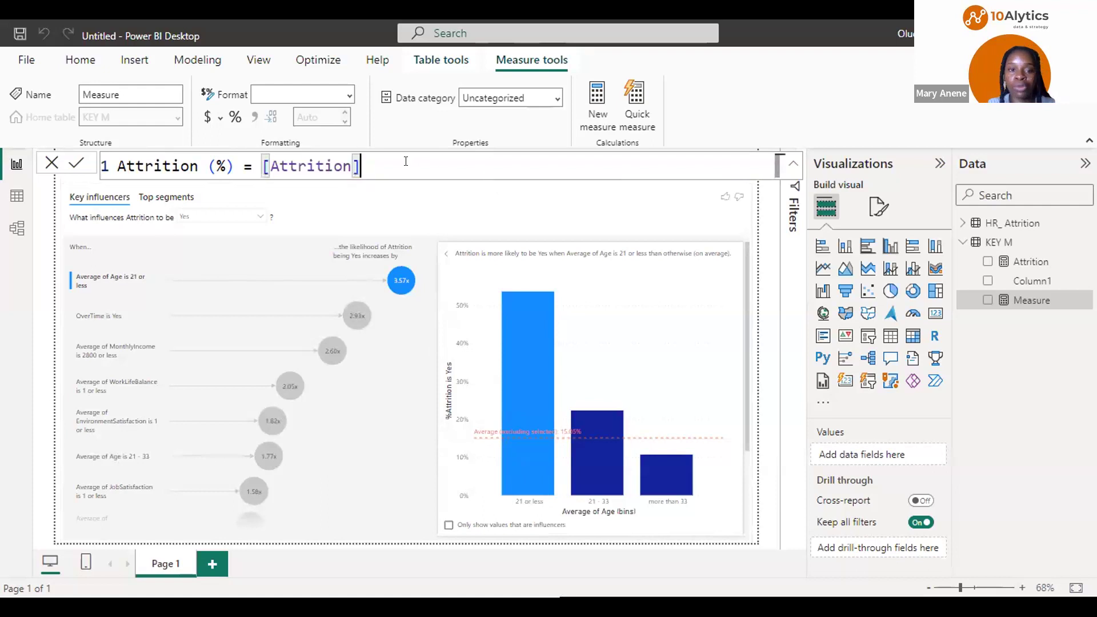
type("/")
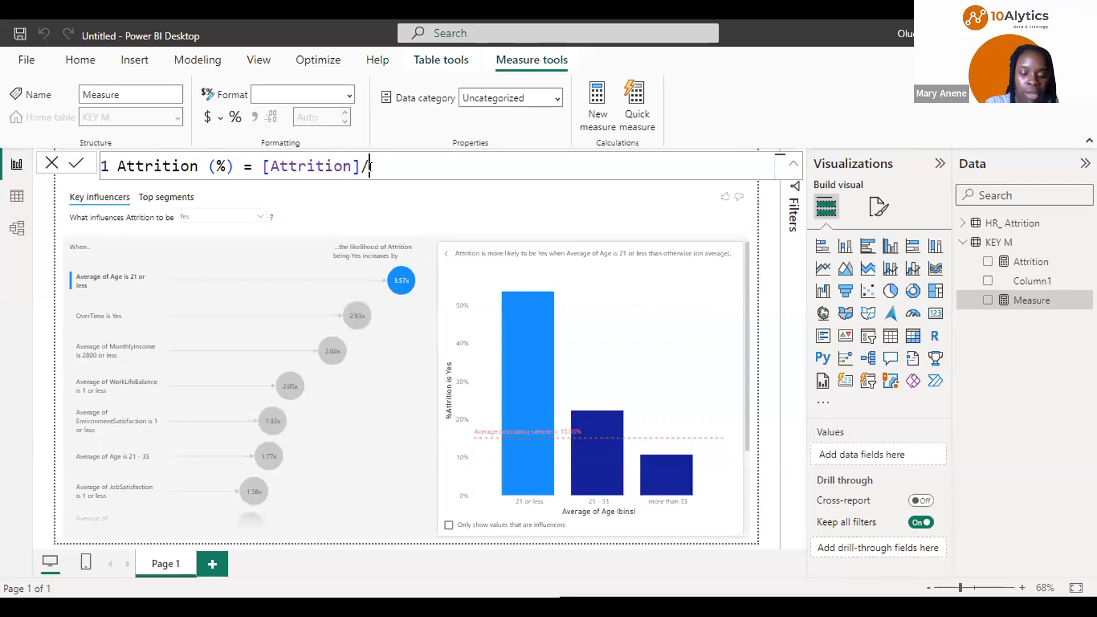
Complete the Attrition (%) formula with DISTINCTCOUNT('HR_ Attrition'[EmployeeNumber]) as the divisor, commit it and format the measure as a percentage
type("D")
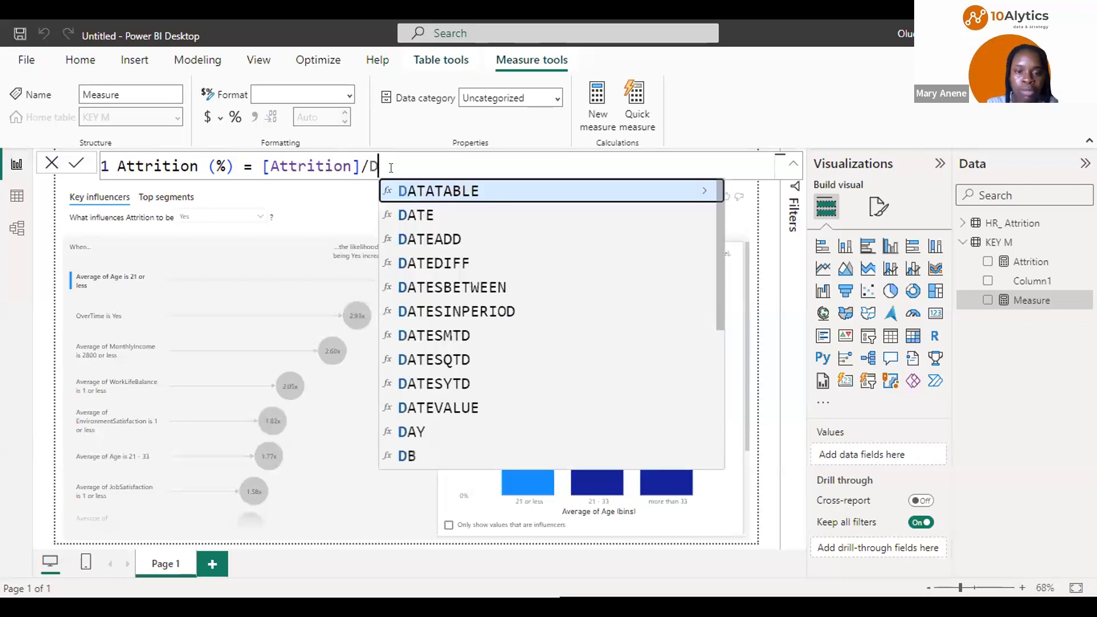
type("is")
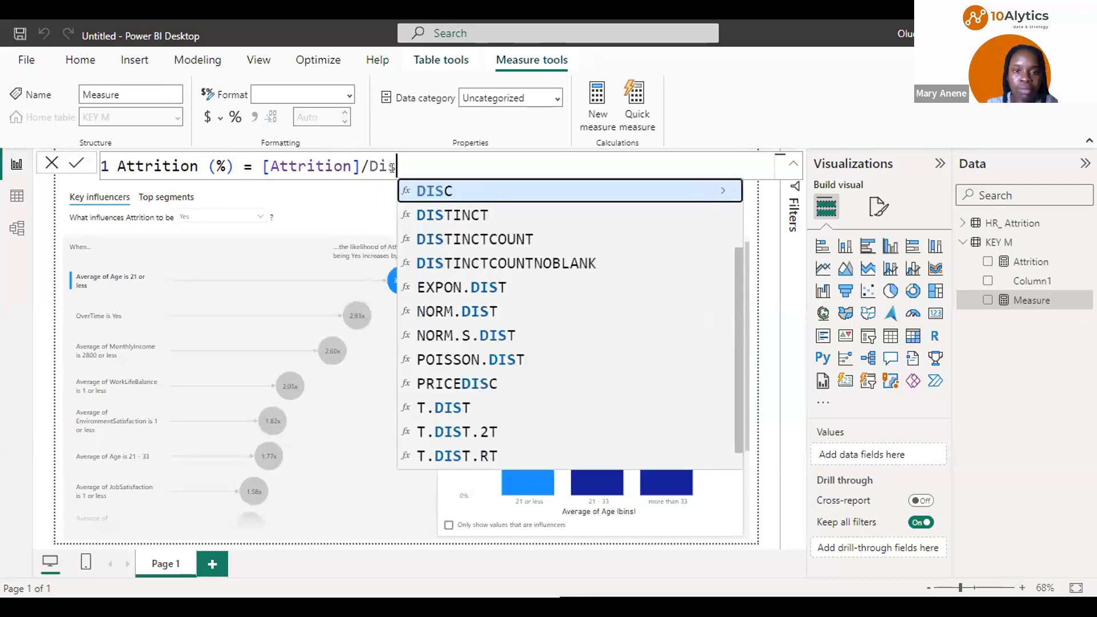
left_click(500, 236)
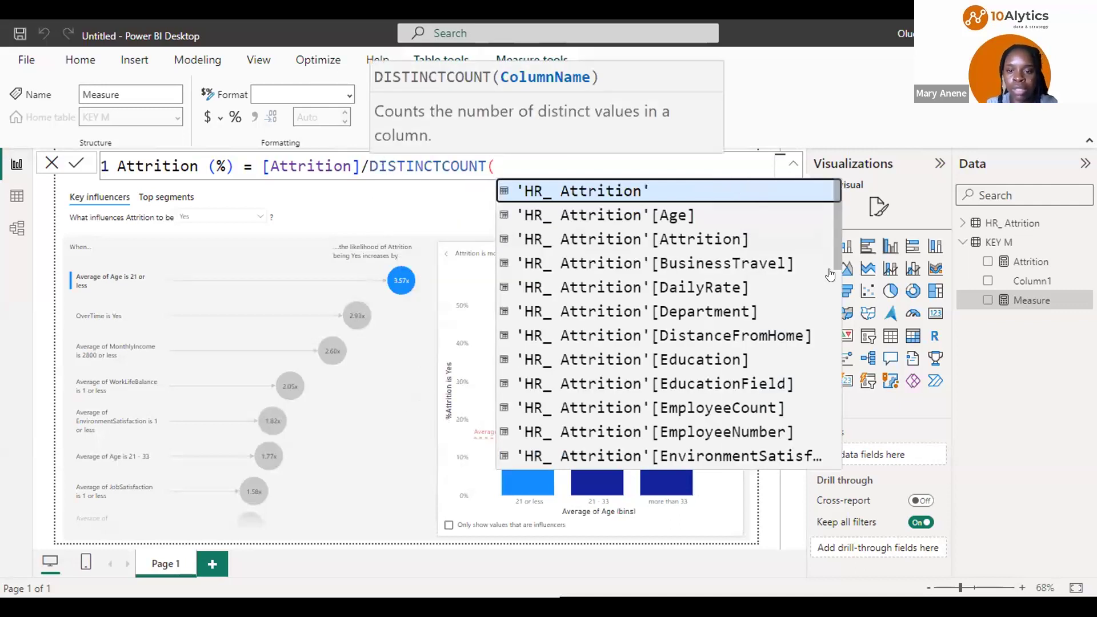
left_click(767, 434)
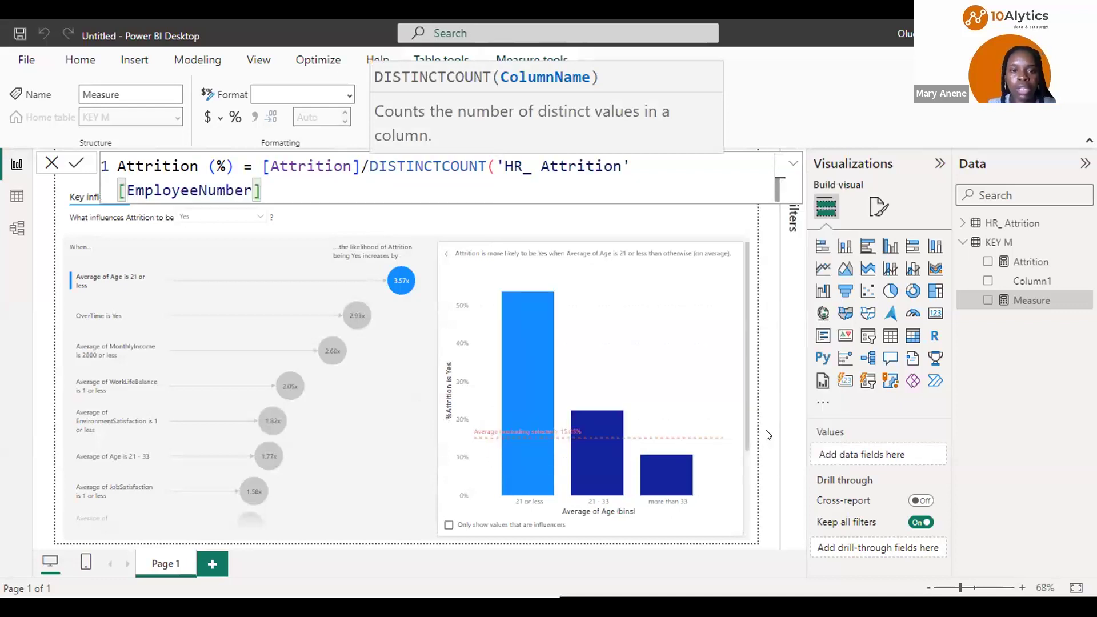
type(")")
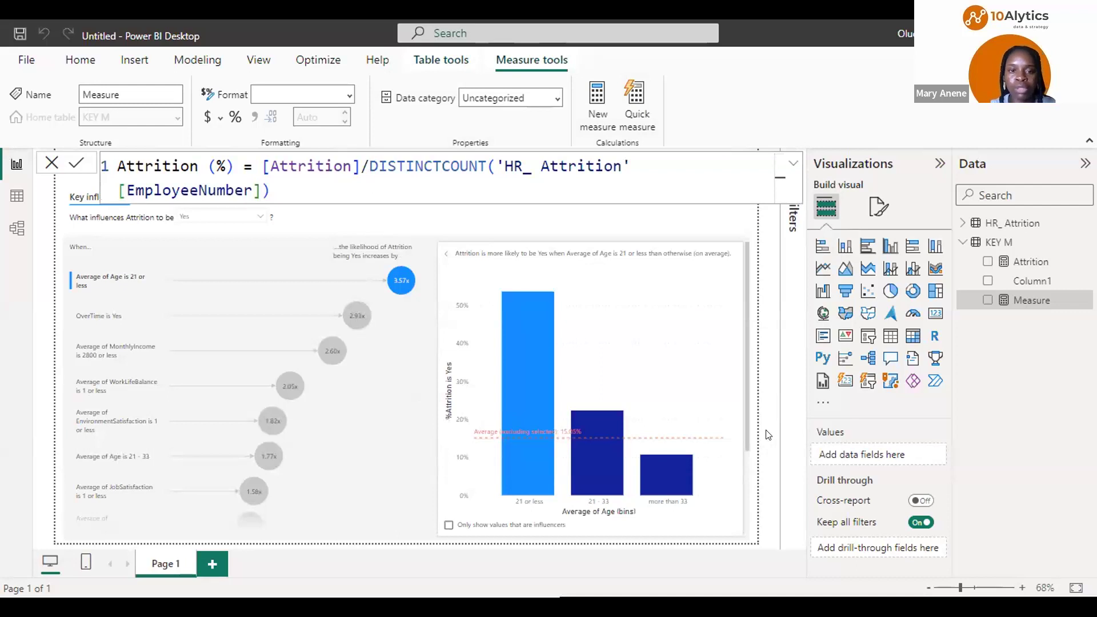
key("Return")
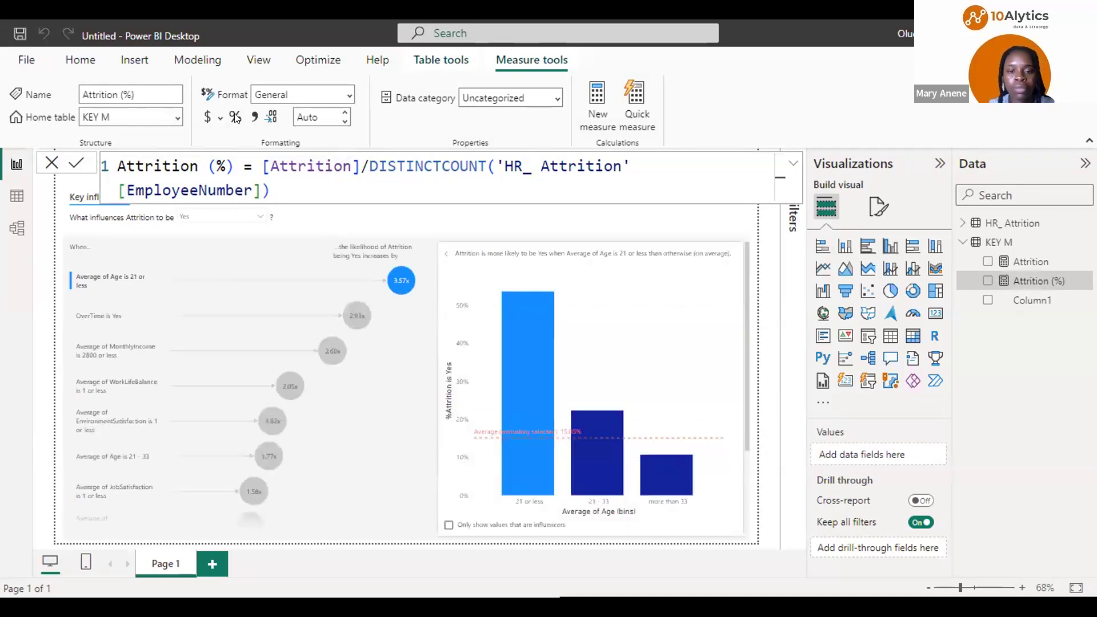
left_click(236, 117)
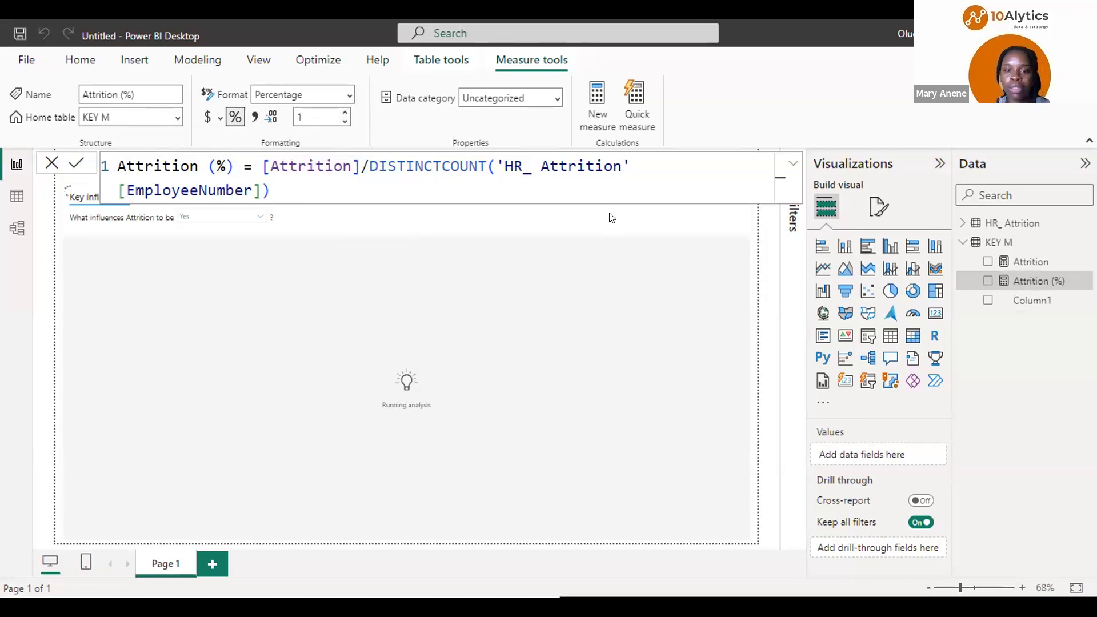
Add a small card visual showing Attrition (%) and place it in the report page's upper-right corner, above the column chart
left_click(935, 314)
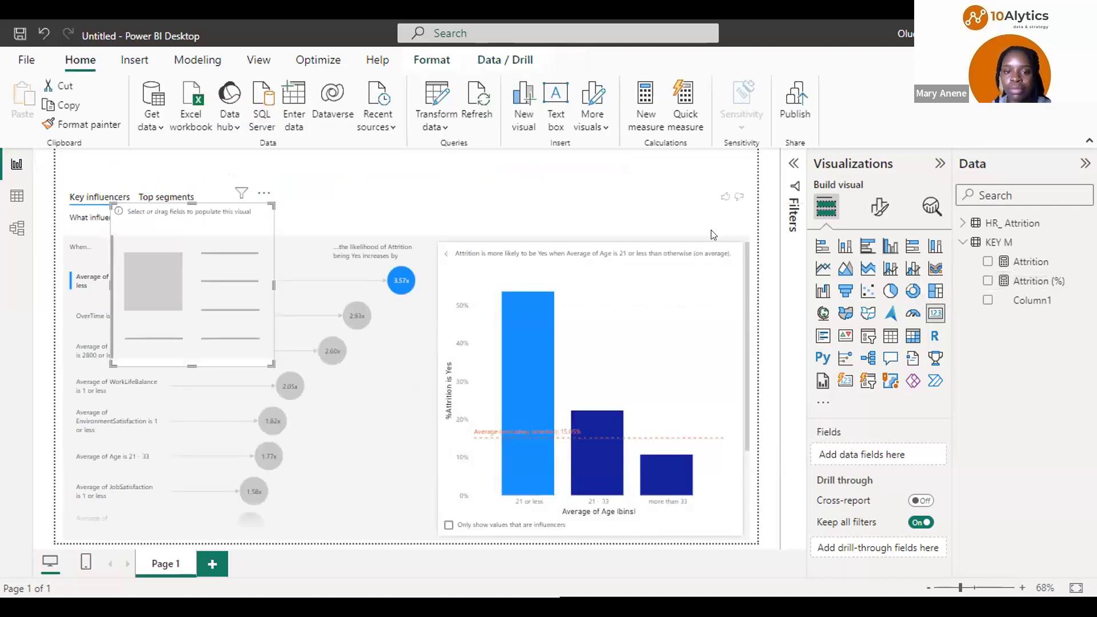
left_click(934, 314)
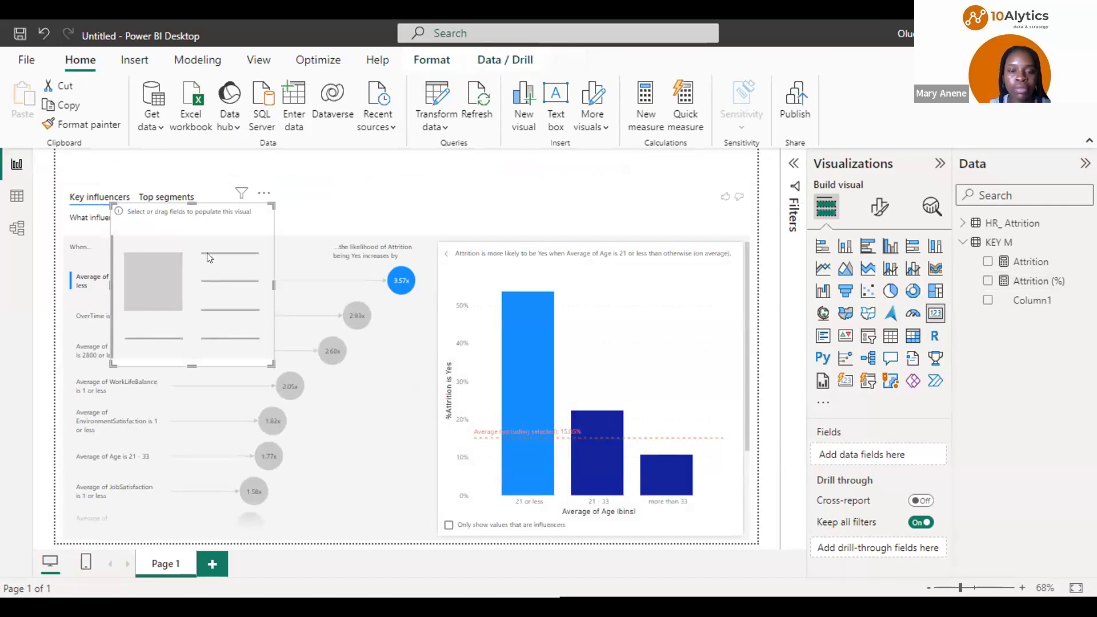
left_click_drag(209, 257, 563, 222)
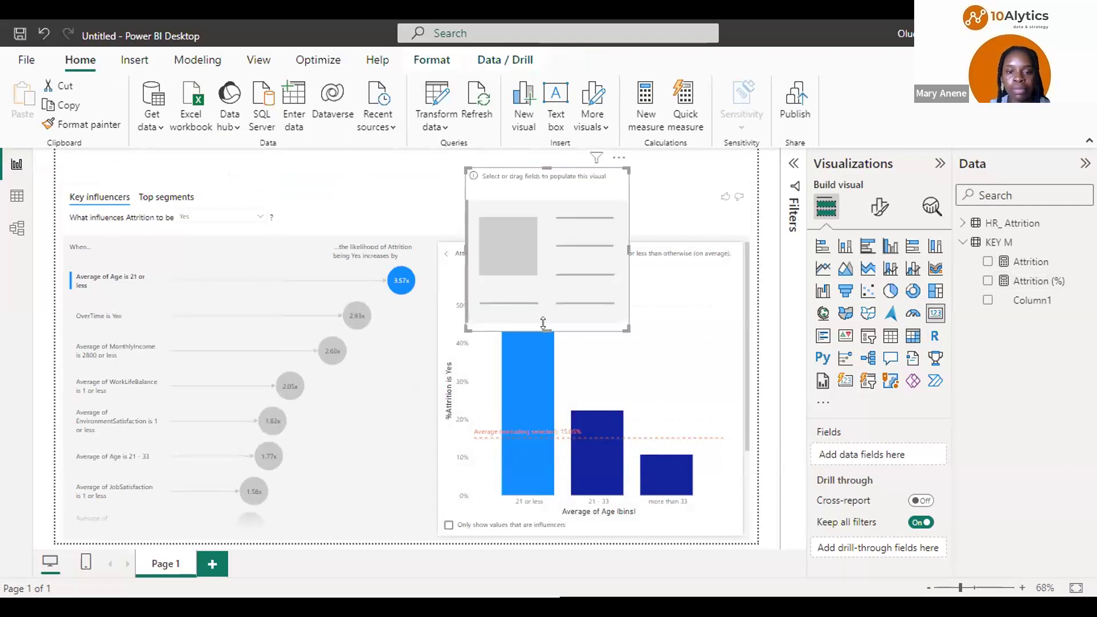
left_click_drag(543, 323, 543, 233)
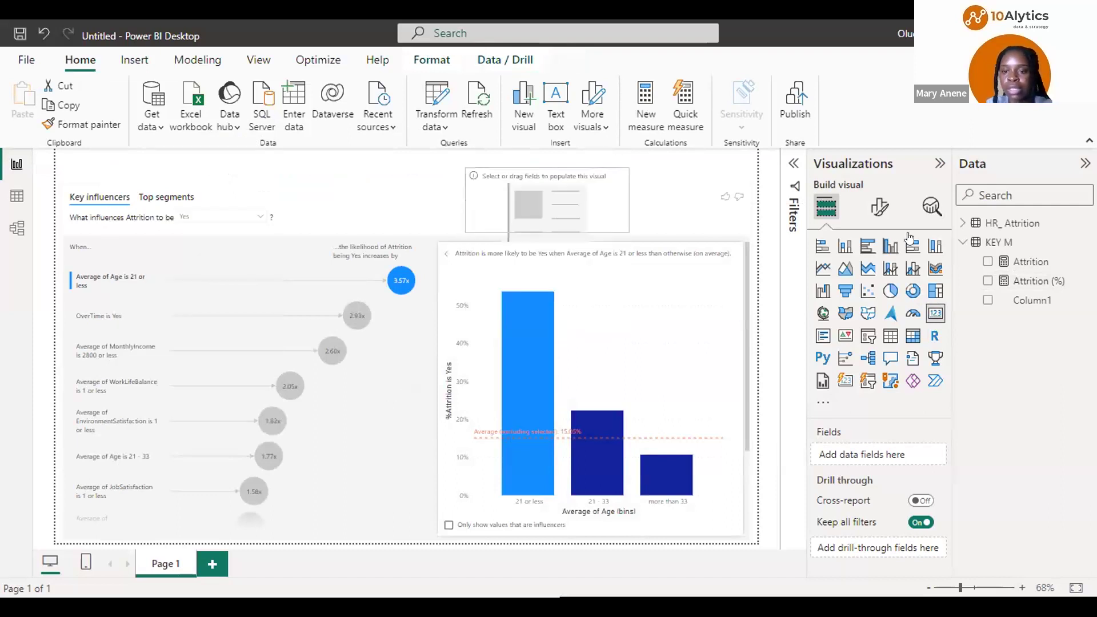
left_click(581, 197)
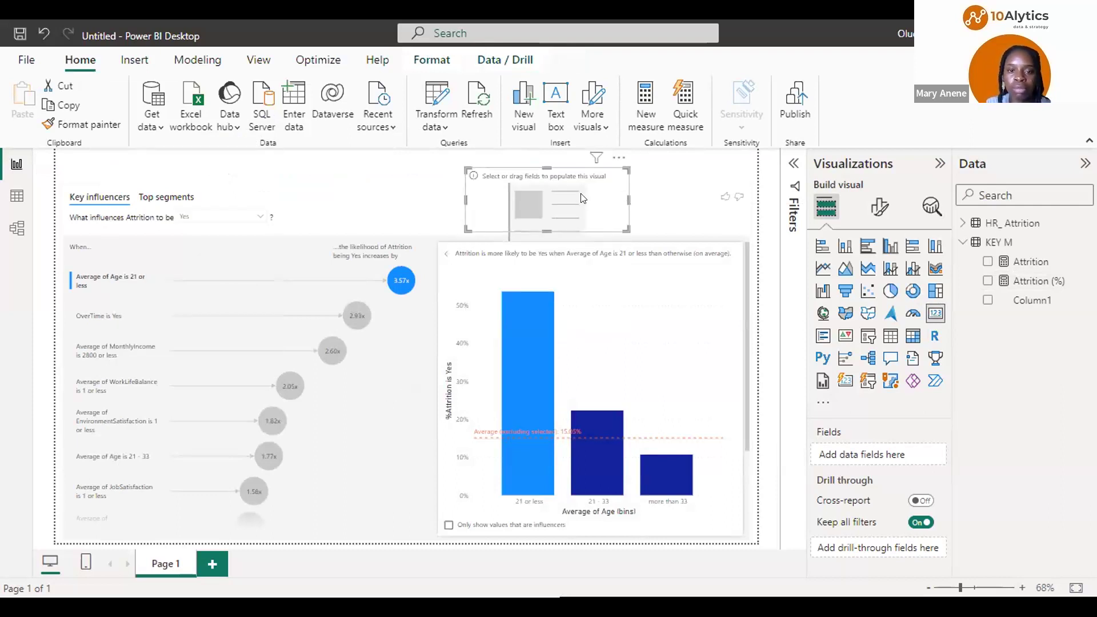
left_click_drag(629, 200, 584, 200)
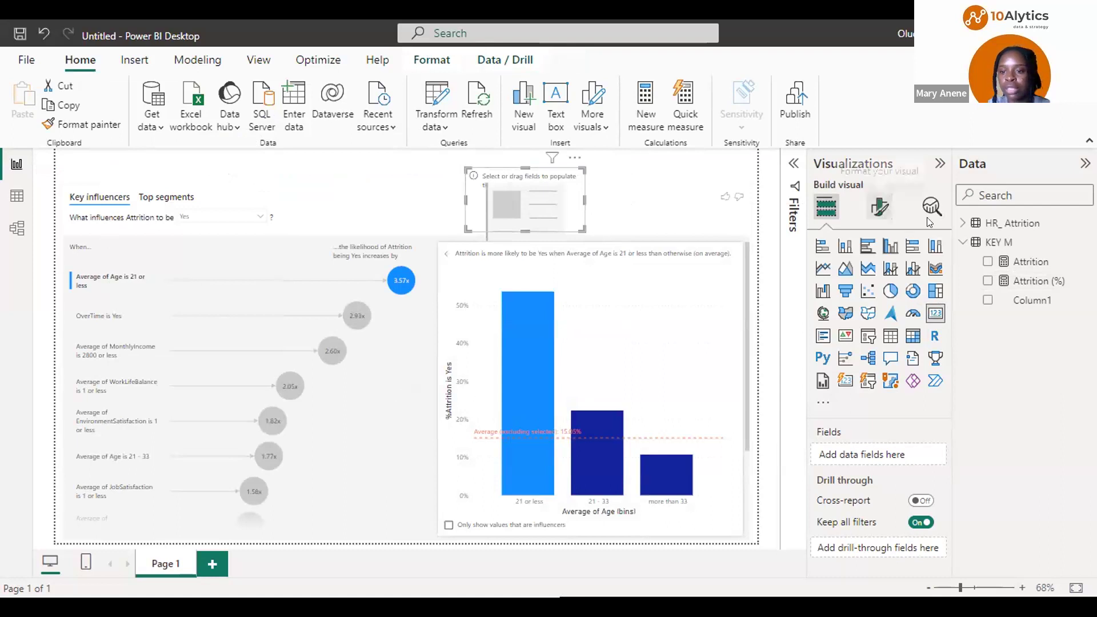
left_click(987, 281)
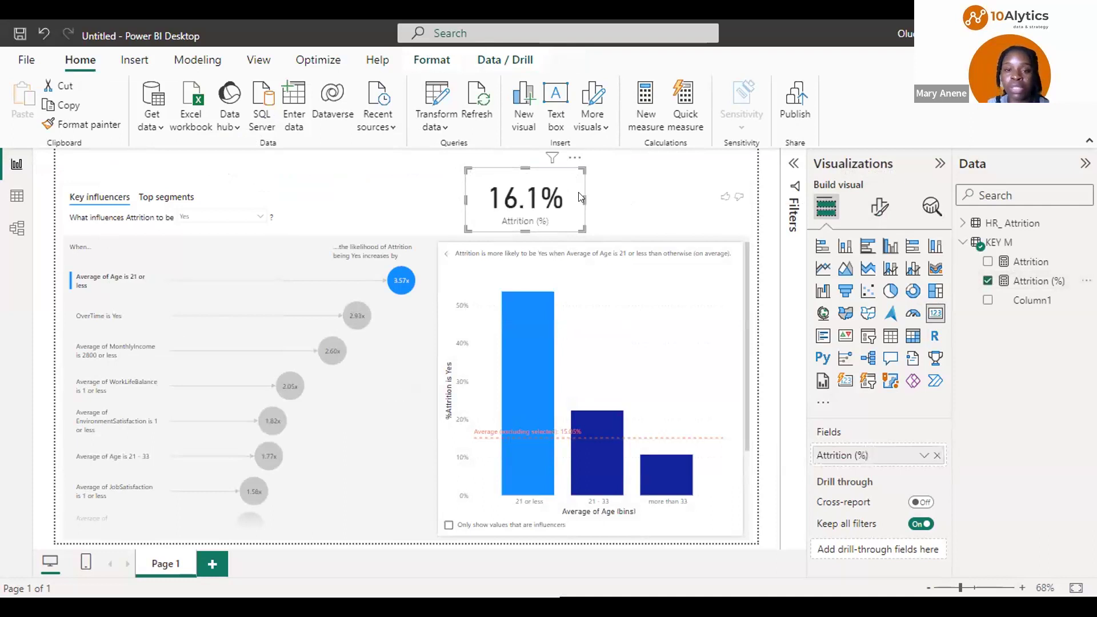
left_click_drag(554, 208, 700, 209)
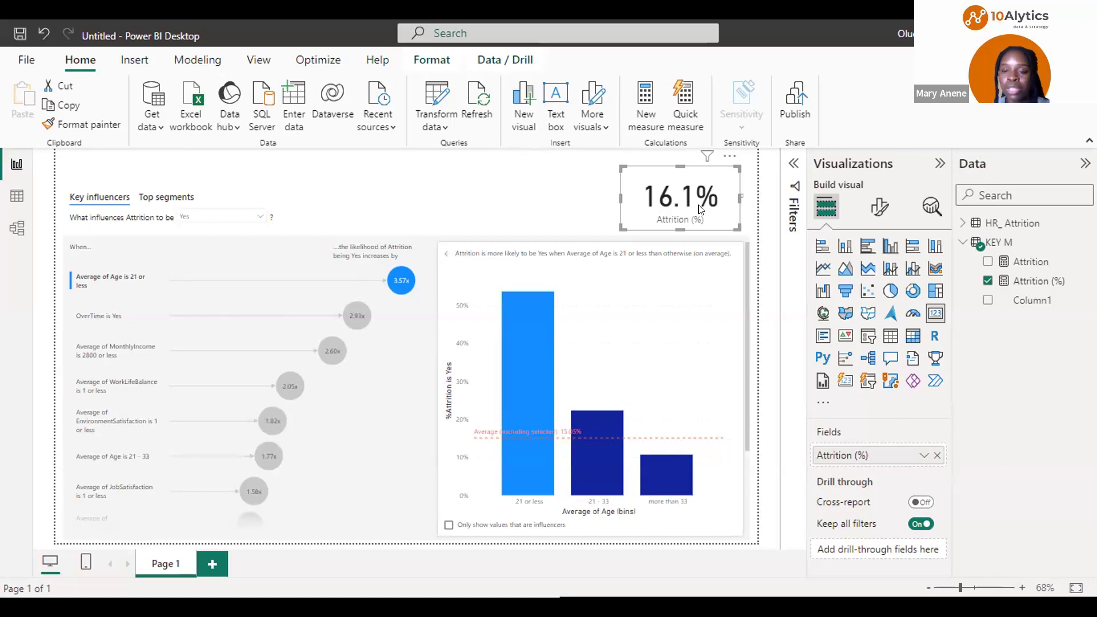
Set the callout value font size of the Attrition (%) card to 35
left_click(872, 209)
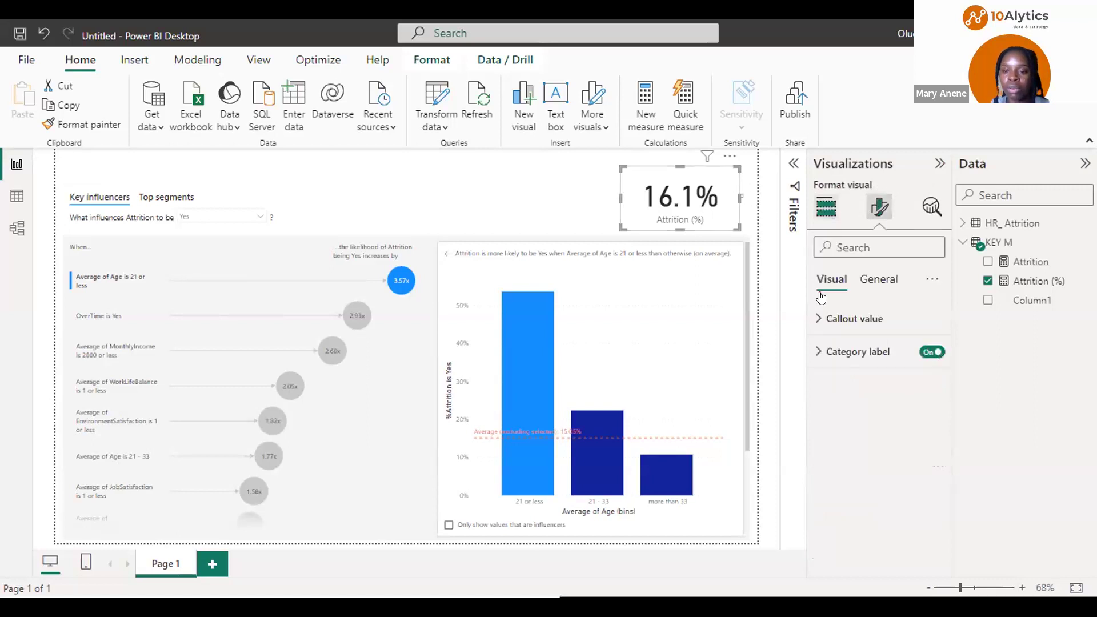
left_click(818, 323)
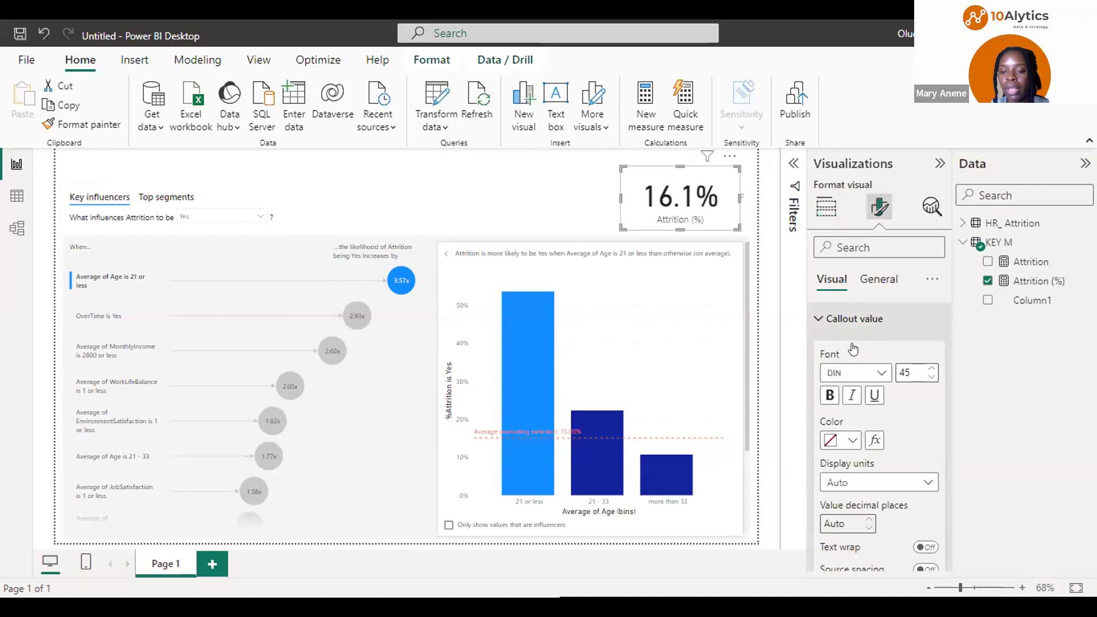
left_click(904, 373)
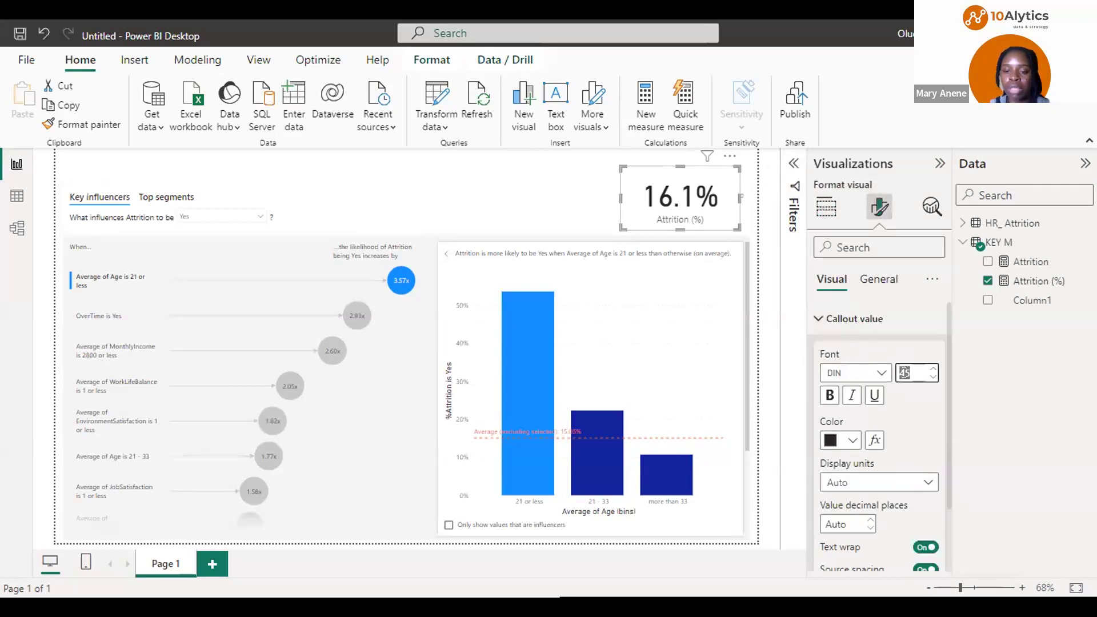
type("25")
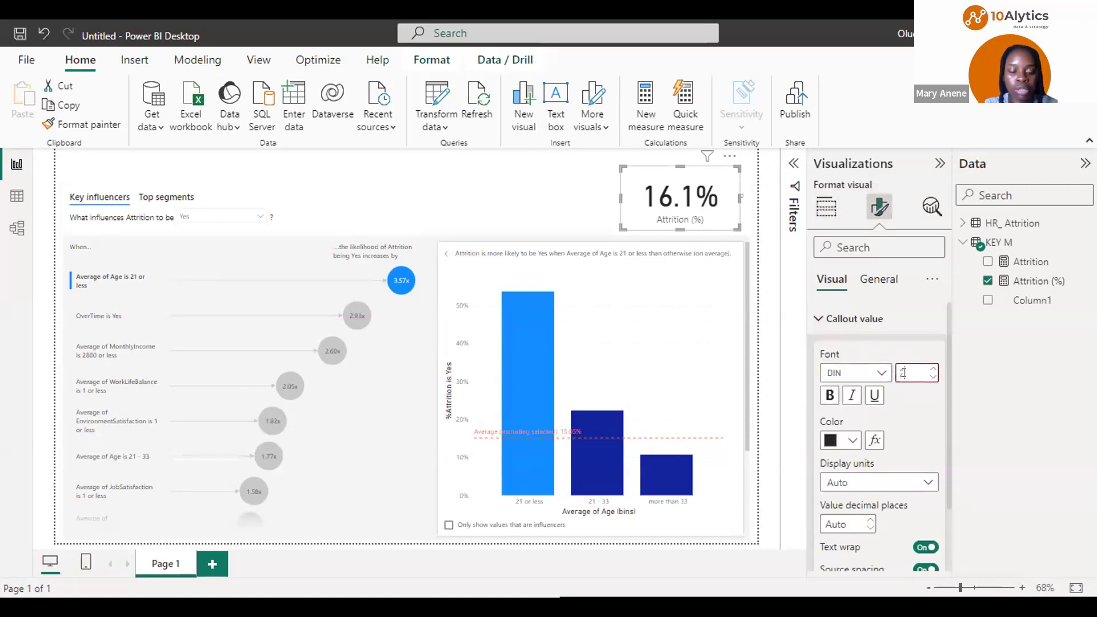
key("BackSpace")
key("BackSpace")
type("35")
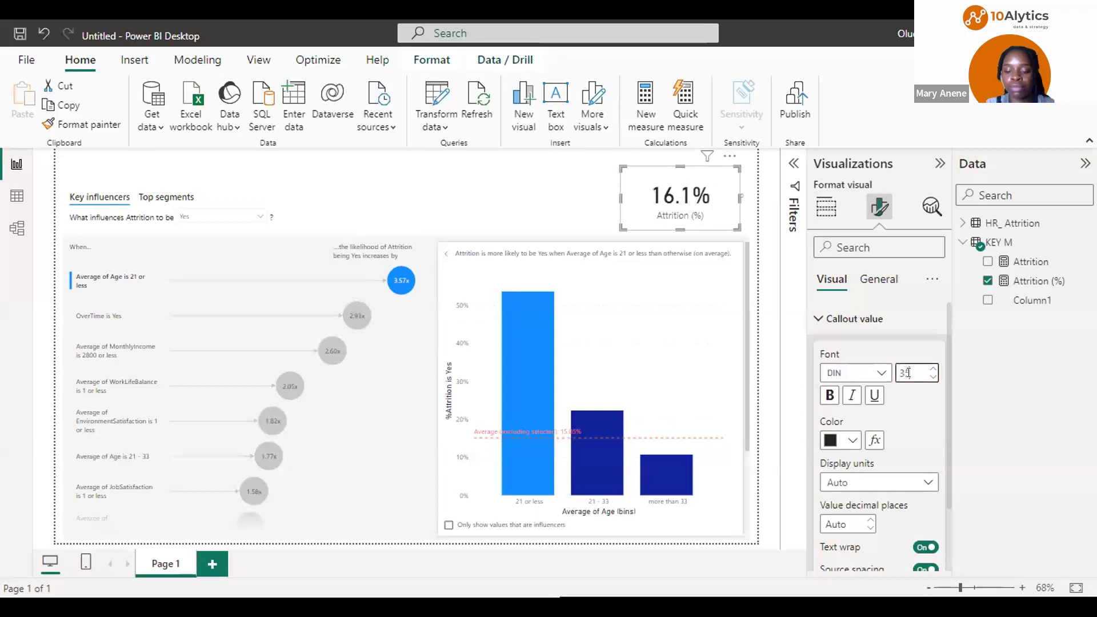
Turn on the visual border of the Attrition (%) card and set its rounded corners to 10 px
left_click(880, 278)
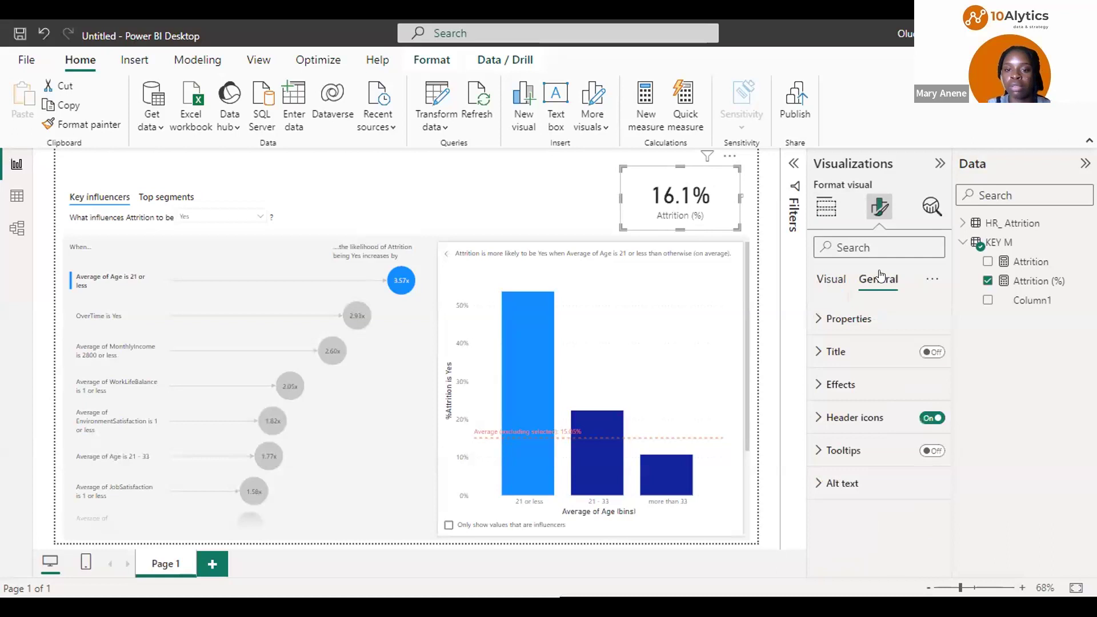
left_click(820, 387)
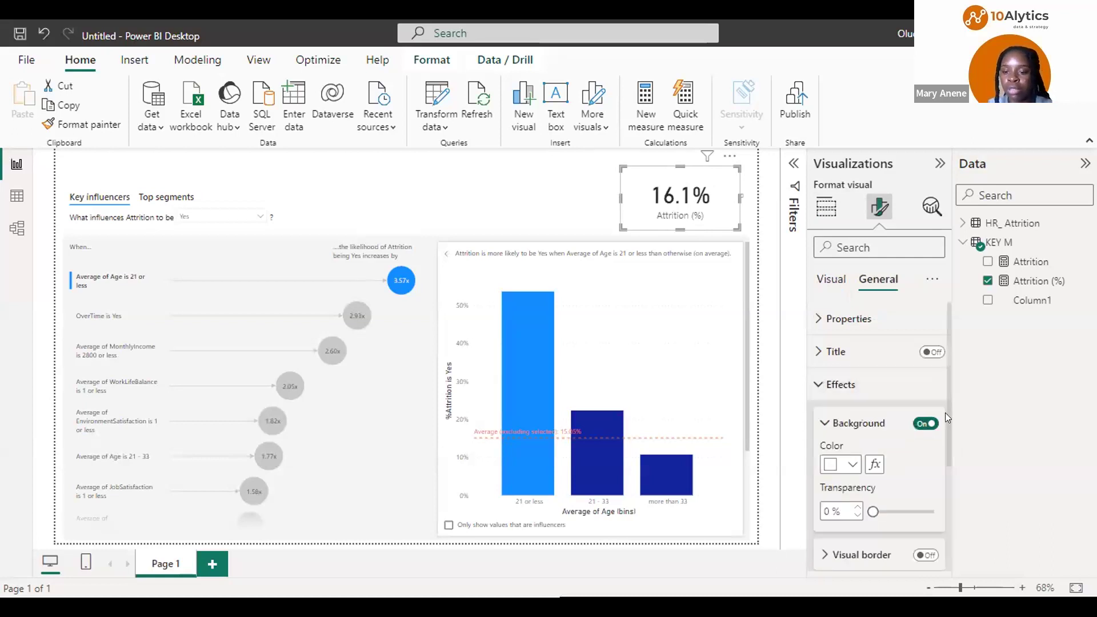
scroll(920, 441, "down", 2)
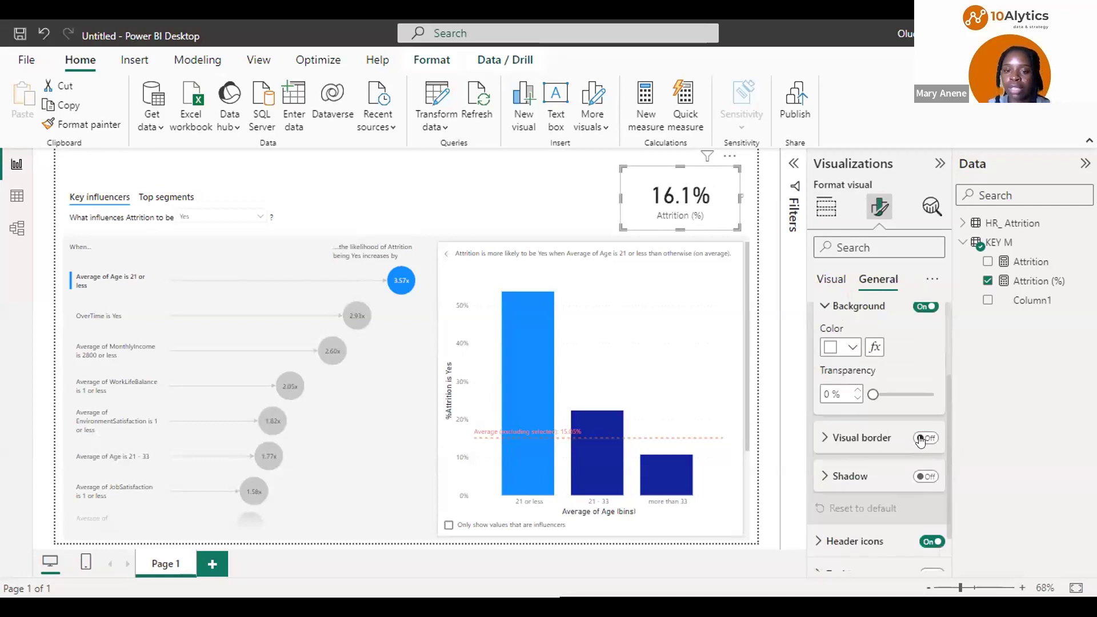
left_click(921, 438)
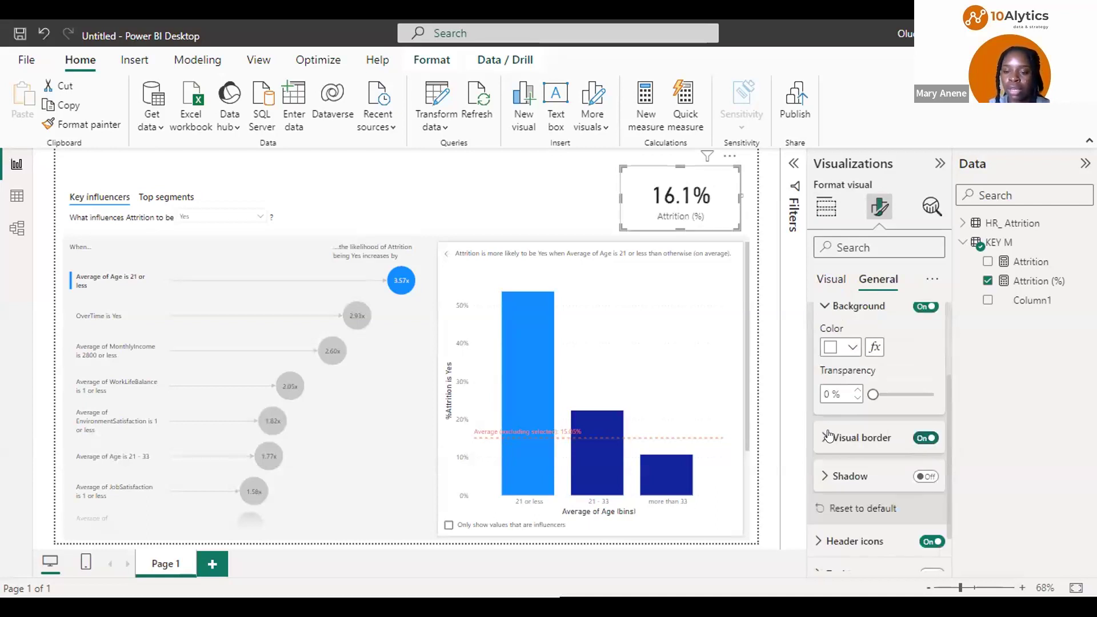
left_click(826, 437)
left_click(825, 523)
type("10")
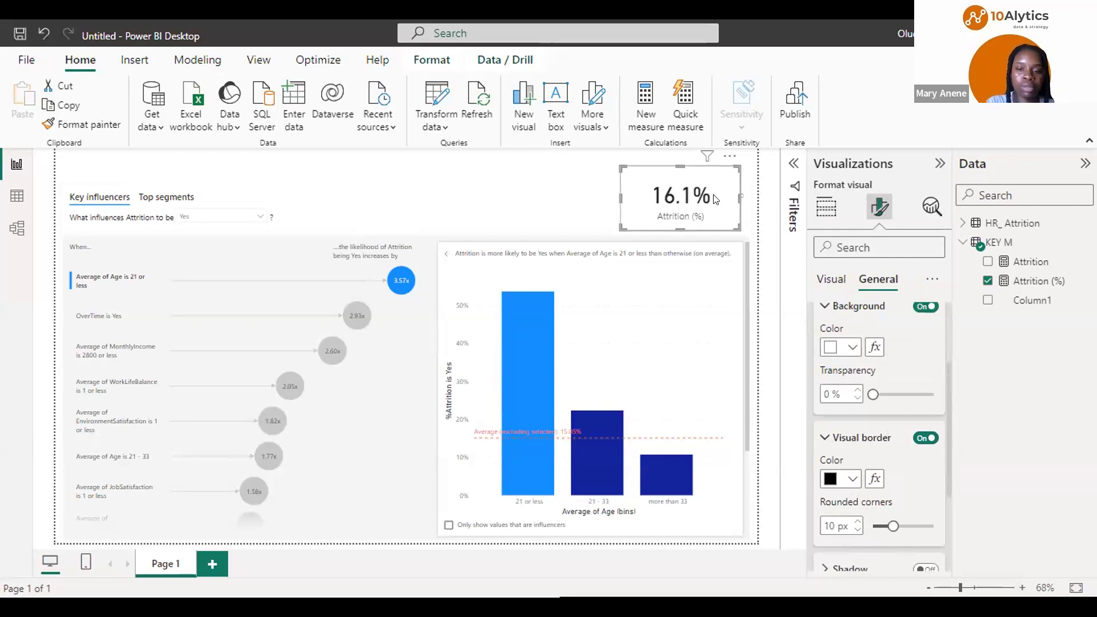
Duplicate the Attrition (%) card and place the copy directly left of the original
key("ctrl+c")
key("ctrl+v")
left_click_drag(713, 199, 579, 197)
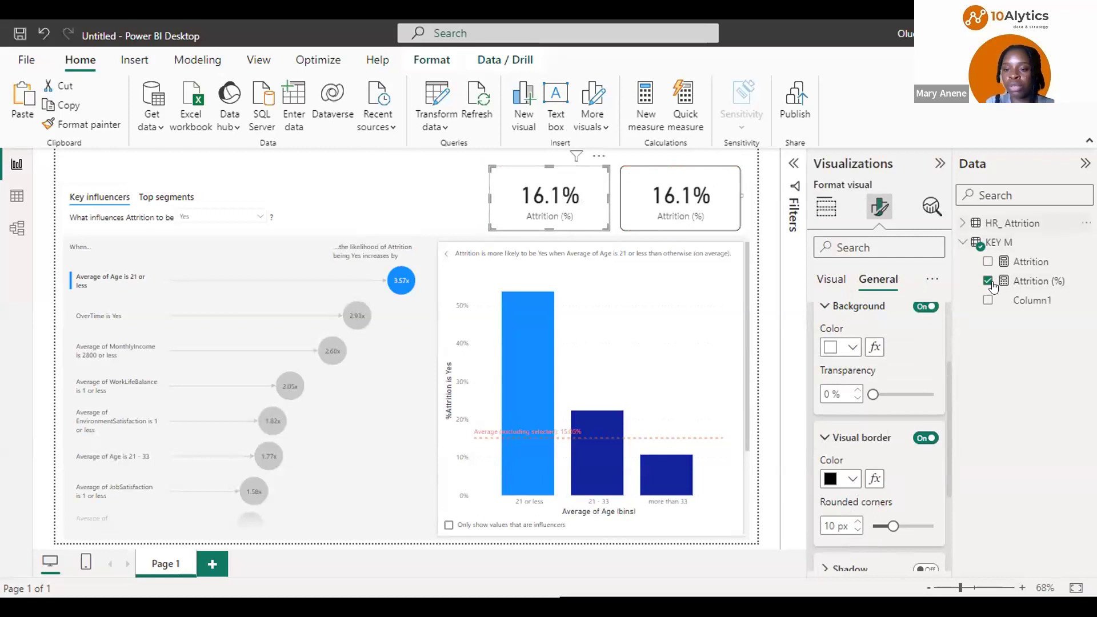
Replace the copied card's field with EmployeeNumber from the HR_ Attrition table
left_click(961, 225)
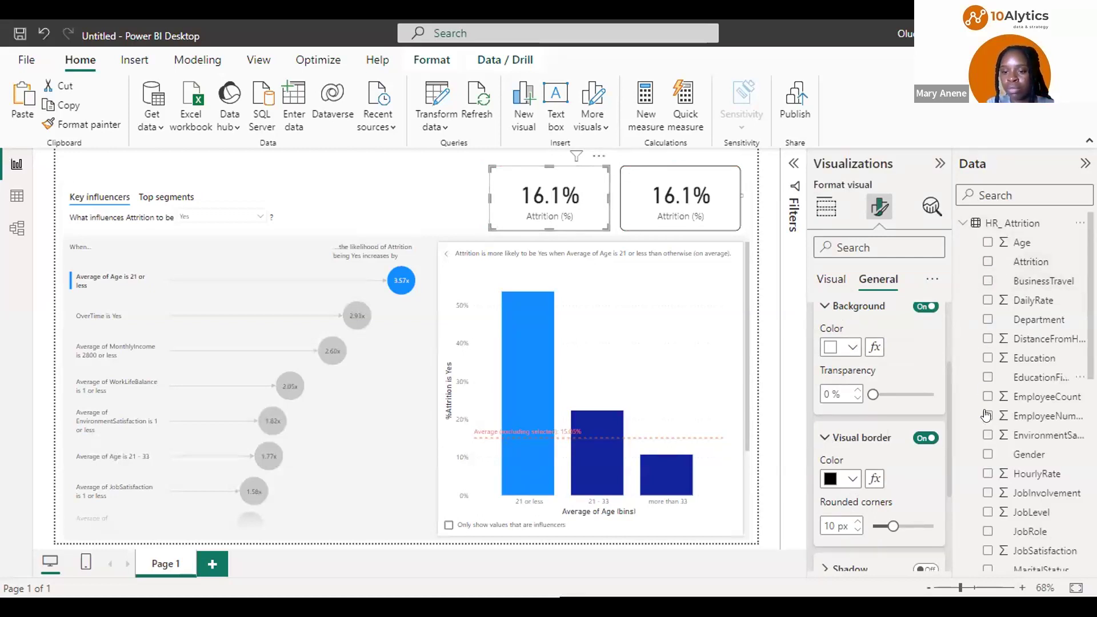
left_click(833, 210)
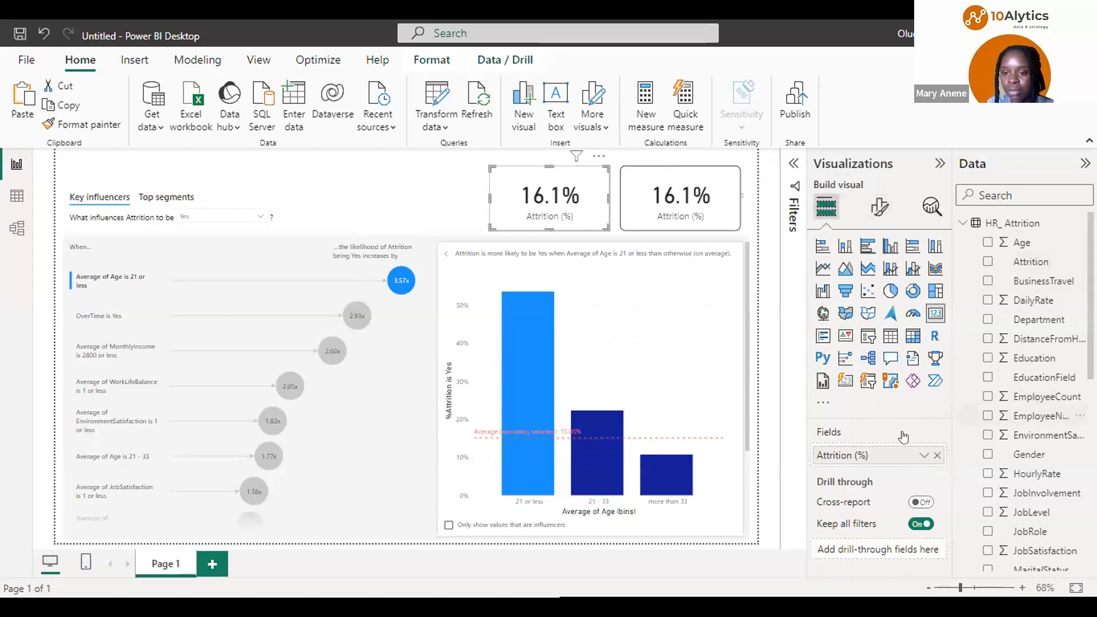
left_click_drag(1040, 416, 885, 455)
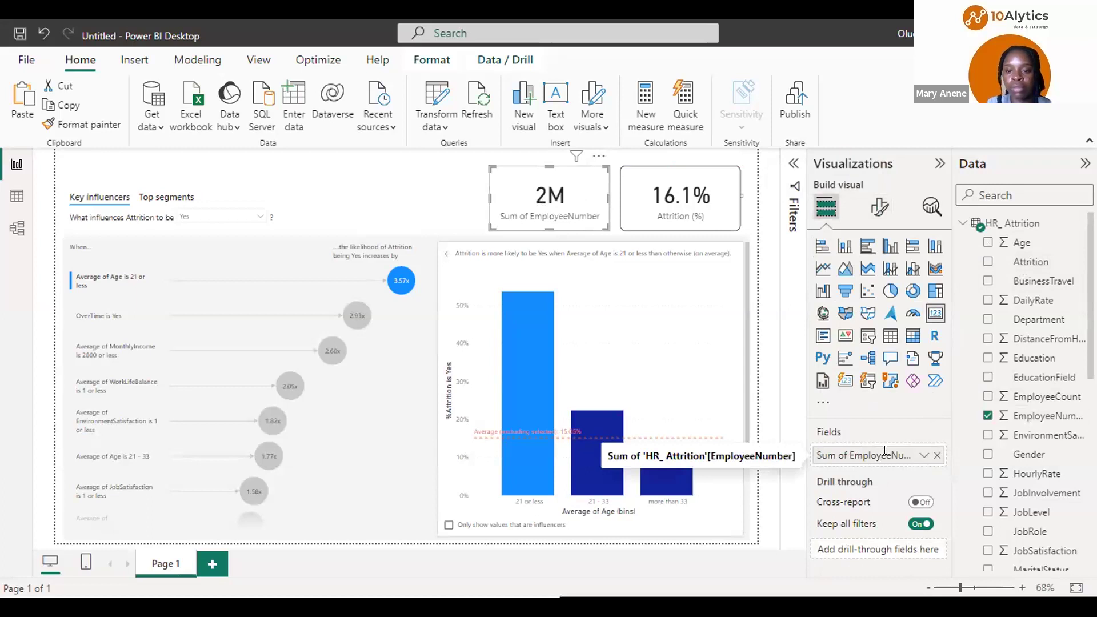
Change the aggregation of EmployeeNumber in the copied card to Count (Distinct)
double_click(884, 455)
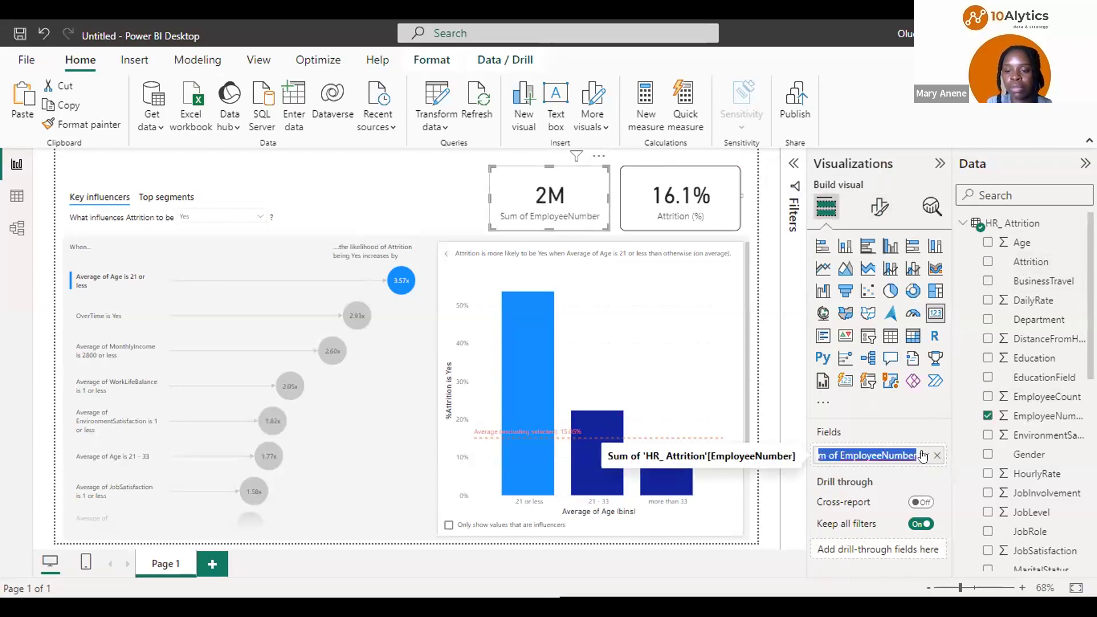
left_click(924, 456)
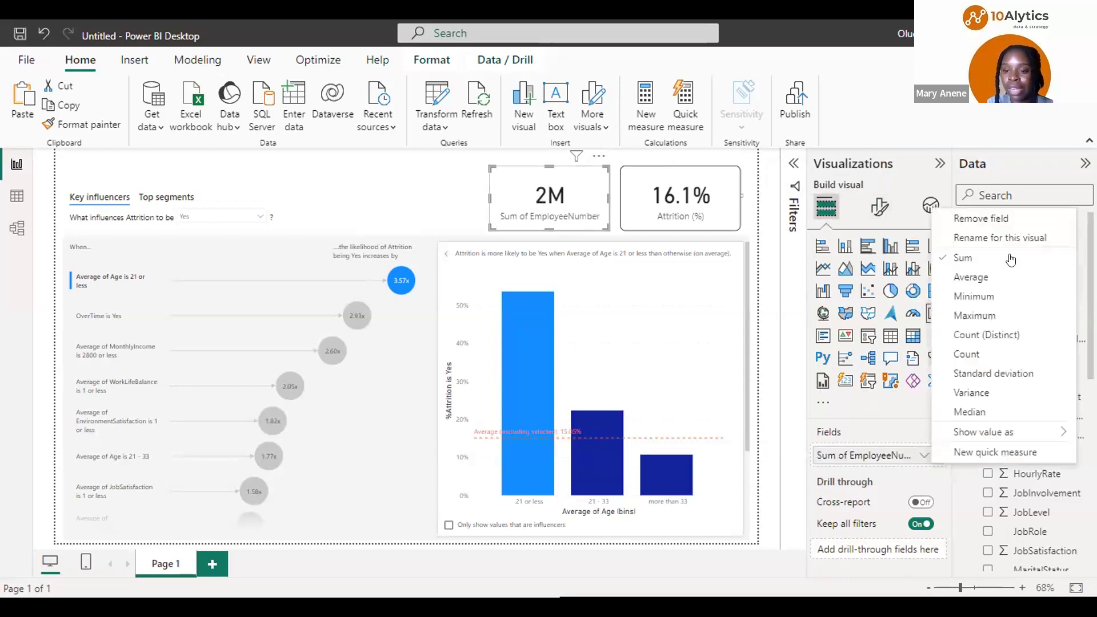
left_click(988, 337)
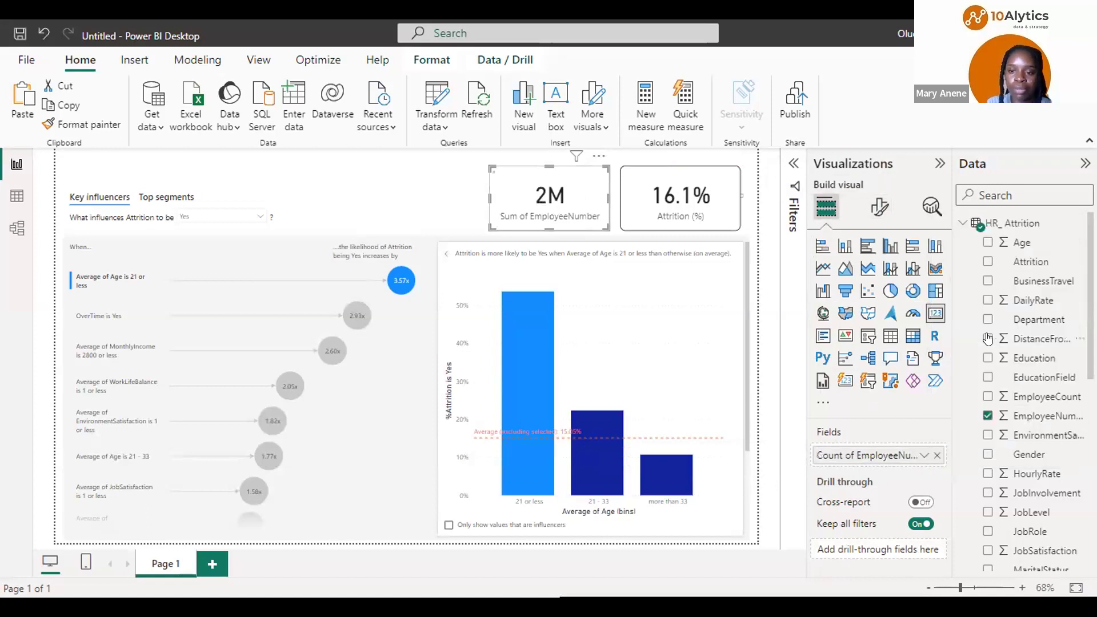
Rename the copied card's EmployeeNumber field as "No. of Employees" for this visual
double_click(892, 453)
type("No")
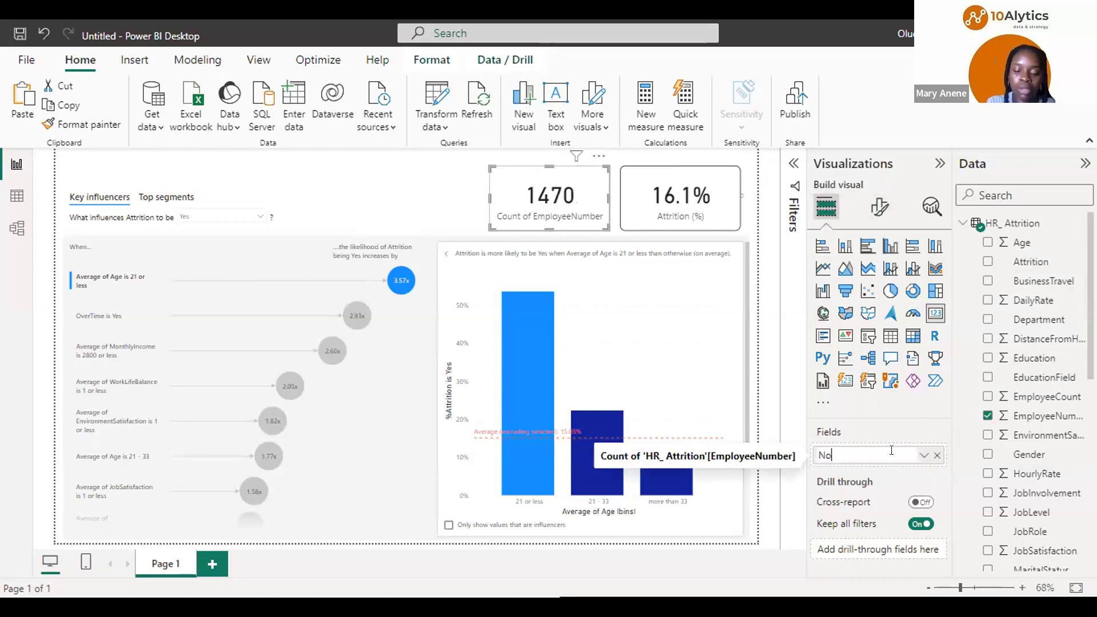
type(". c")
type("f")
type(" R")
key("BackSpace")
key("BackSpace")
type("Employees")
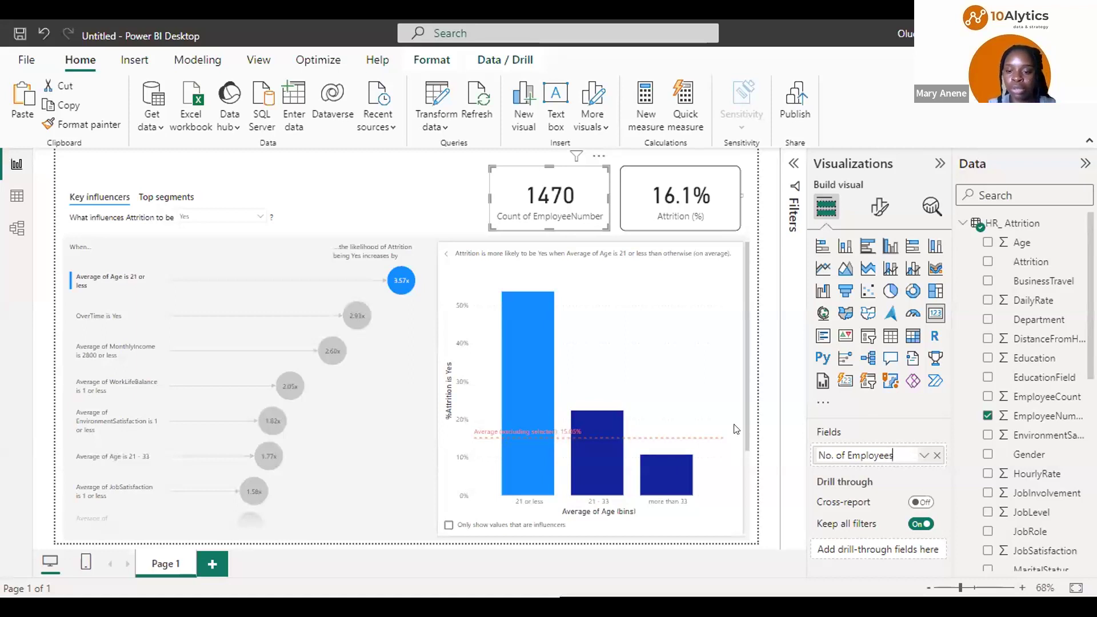
key("Return")
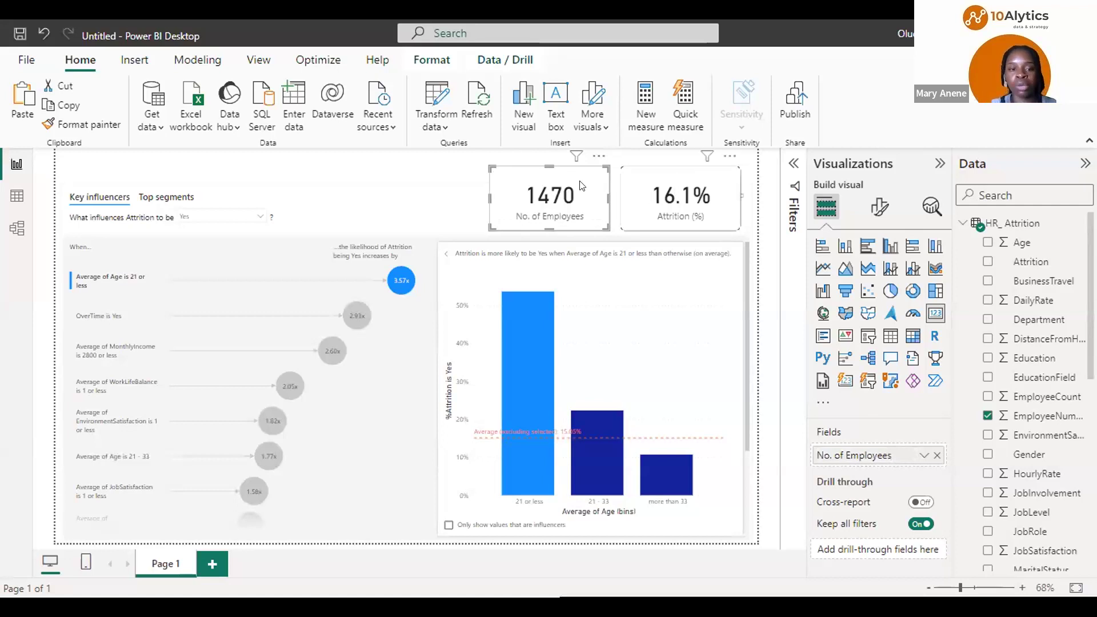
left_click(361, 166)
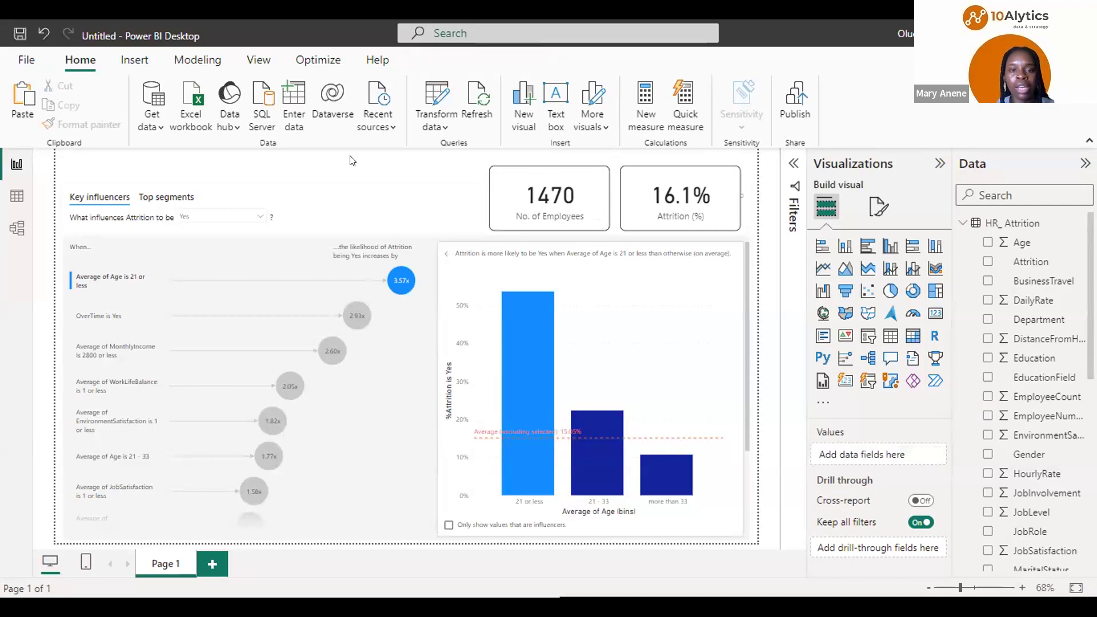
Insert a pentagon block arrow, flatten it into a banner, and stretch it along the page's upper edge from the left border to the cards
left_click(133, 61)
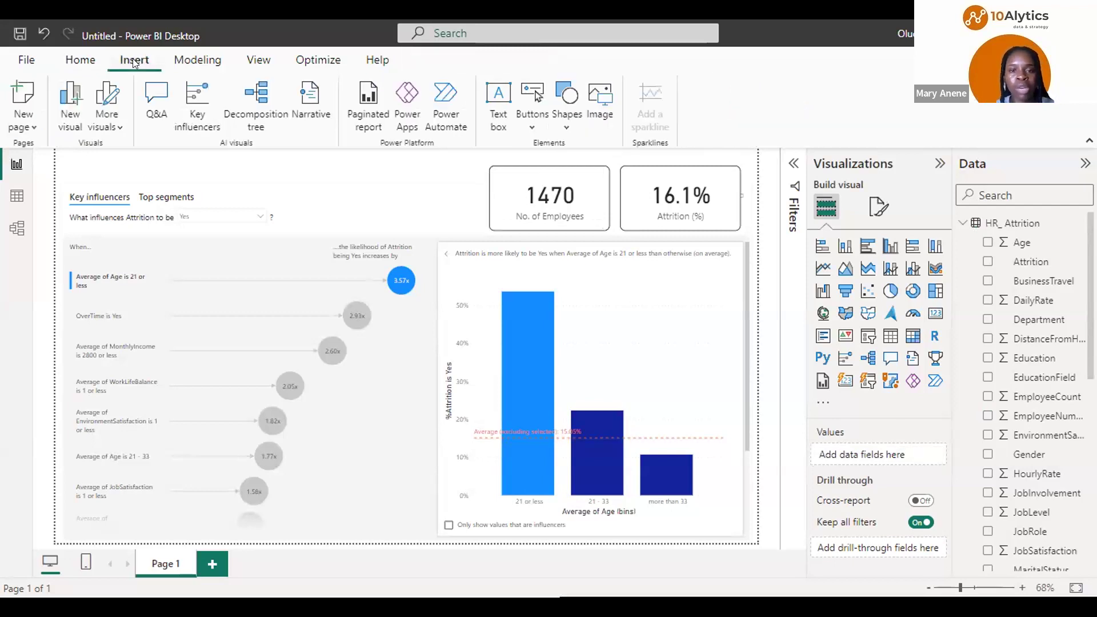
left_click(572, 129)
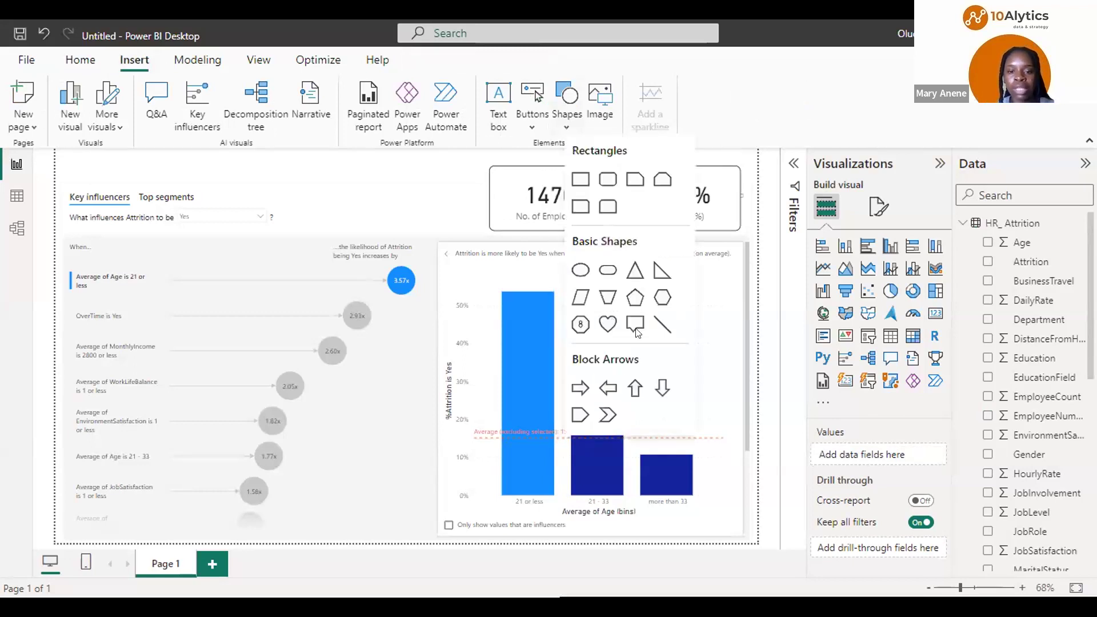
left_click(580, 417)
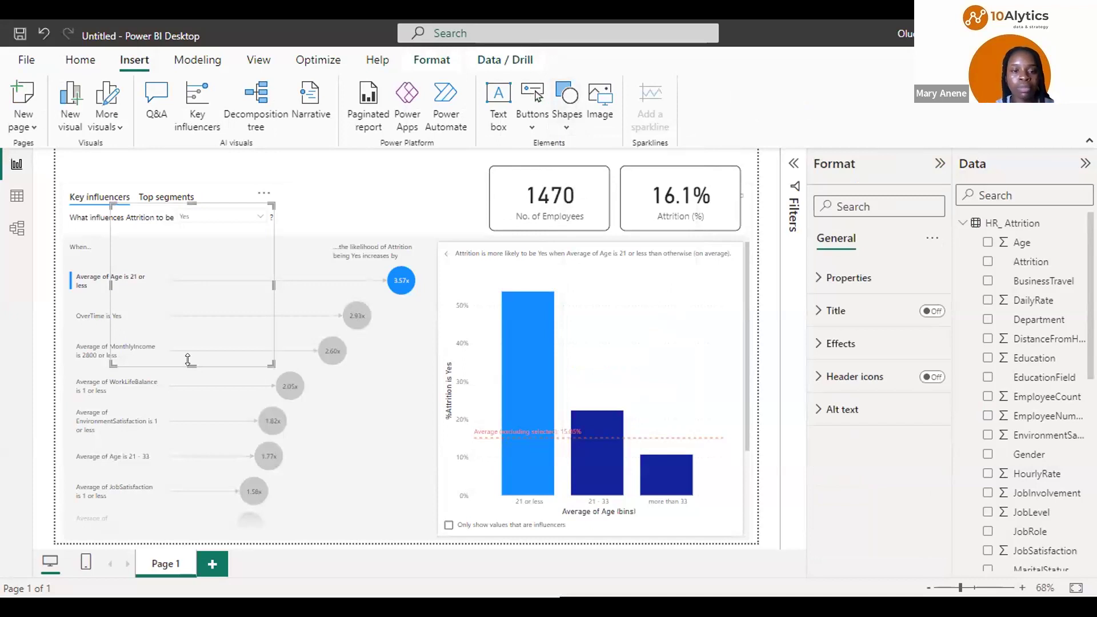
left_click_drag(188, 359, 187, 263)
left_click_drag(199, 220, 148, 165)
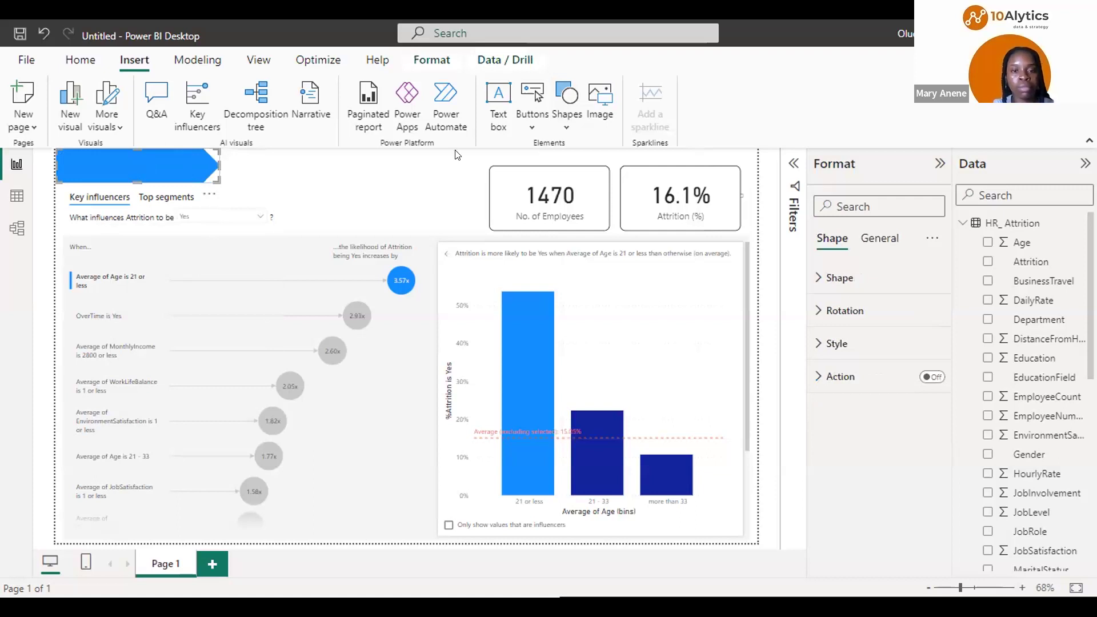
left_click_drag(457, 154, 467, 156)
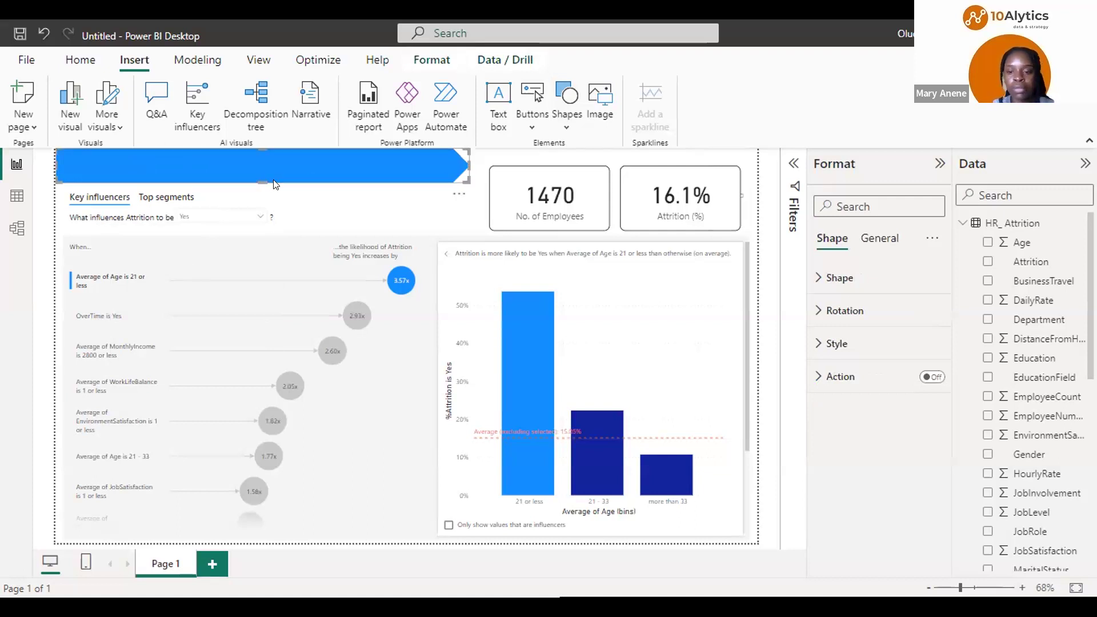
Set the rounded corners of the arrow banner to 10
left_click(817, 310)
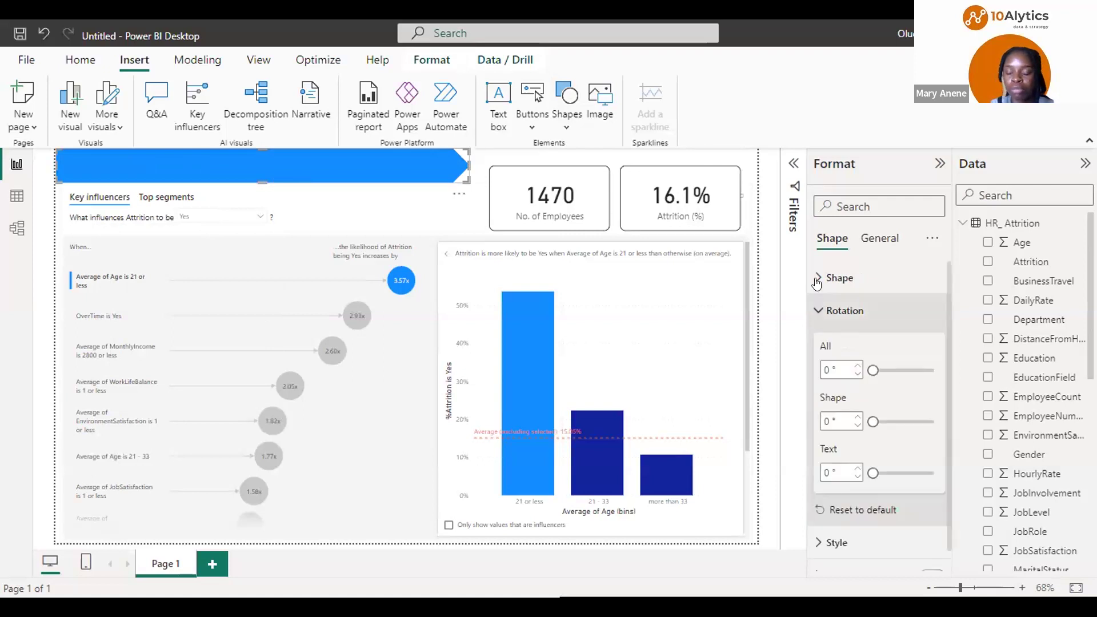
left_click(821, 375)
type("10")
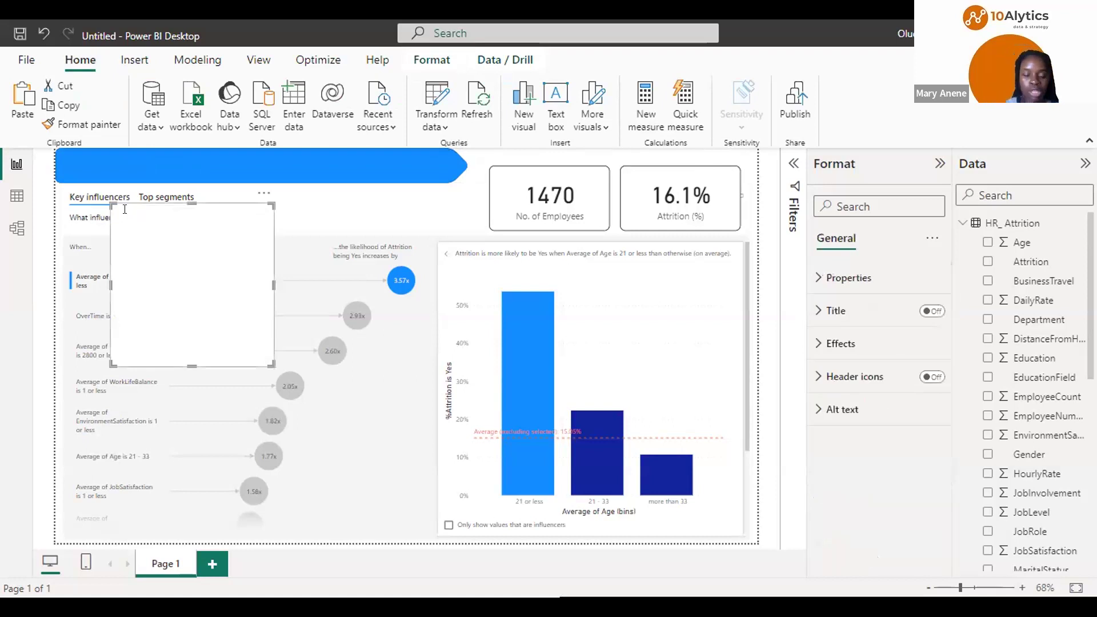
Add a text box reading "KEY INFLUENCERS OF REASONS WHY EMPLOYEES LEAVE"
left_click(125, 209)
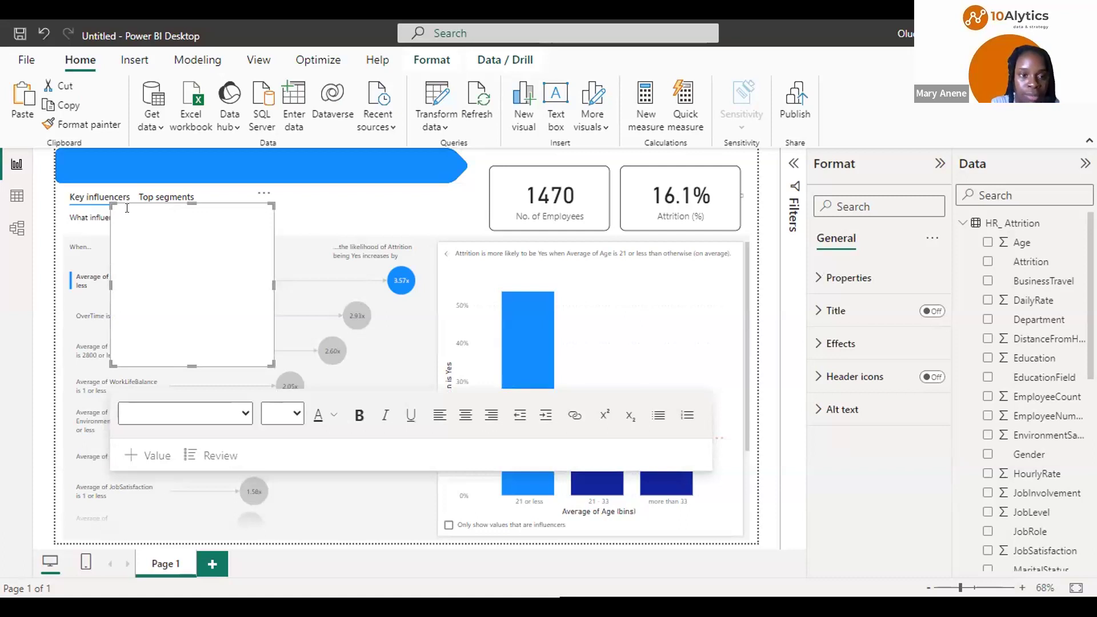
left_click(126, 208)
type("KEY INFLY")
key("BackSpace")
type("UENCERS OF REASO")
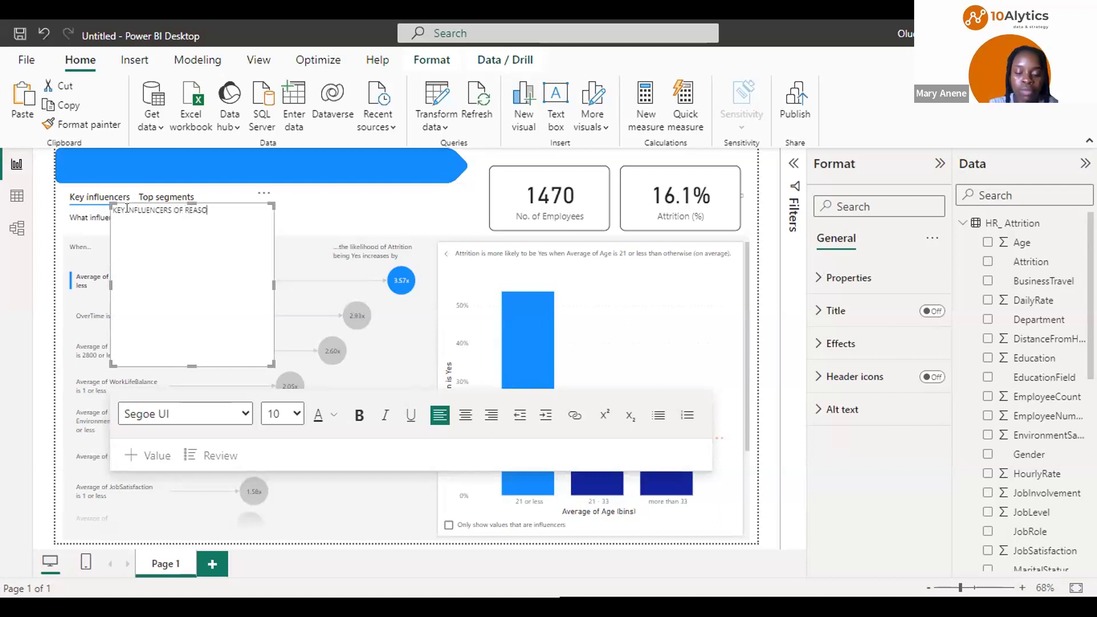
type("NS WHY")
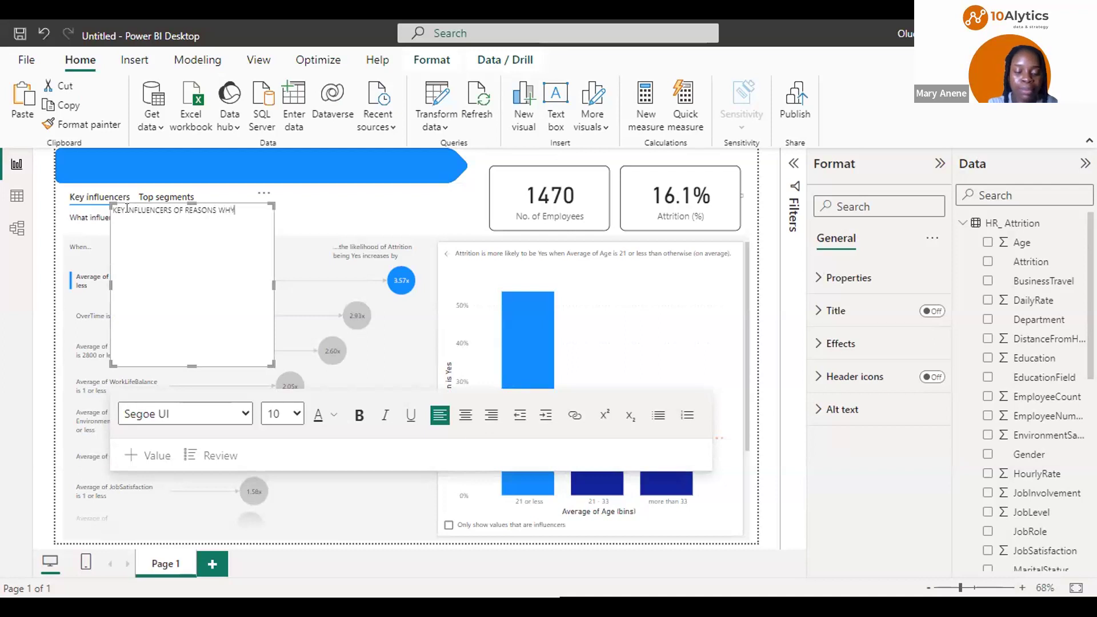
type(" EMP")
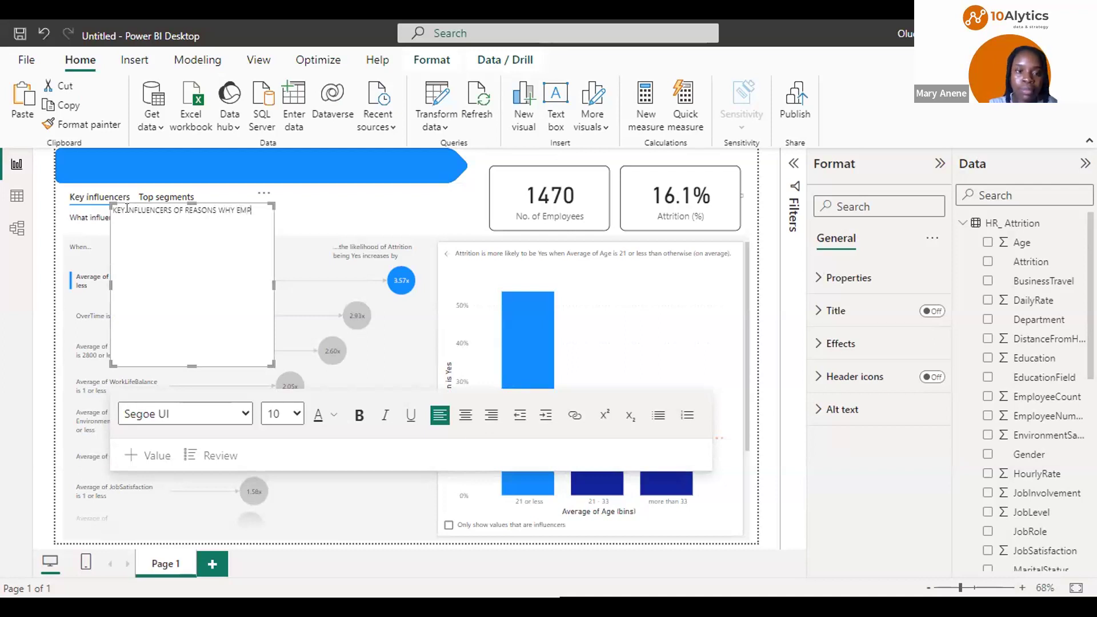
type("LOYEES")
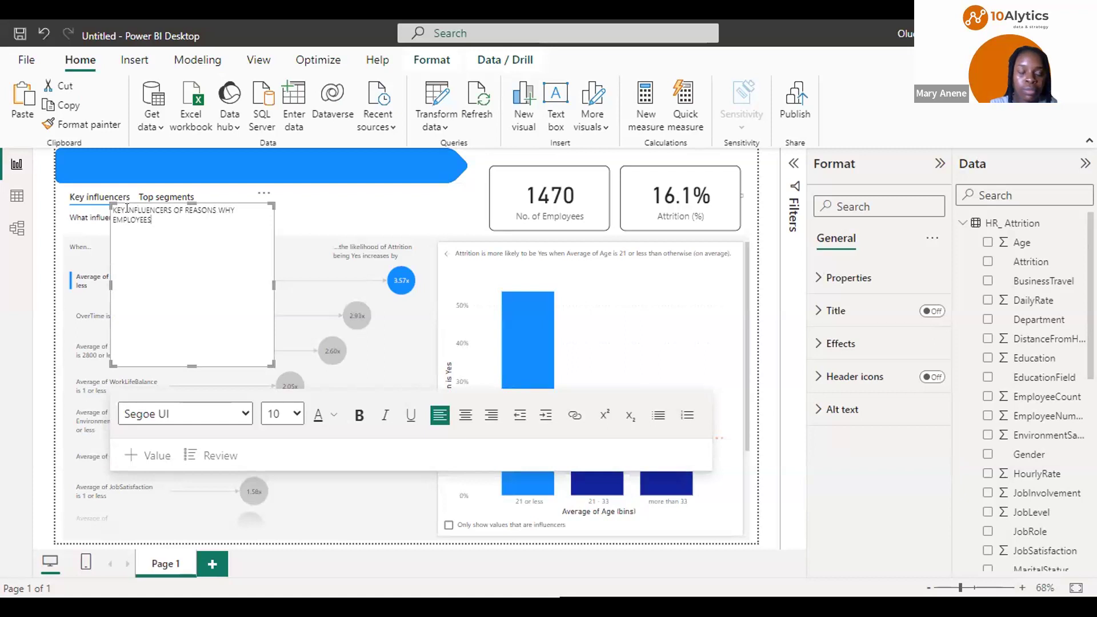
type(" LEA")
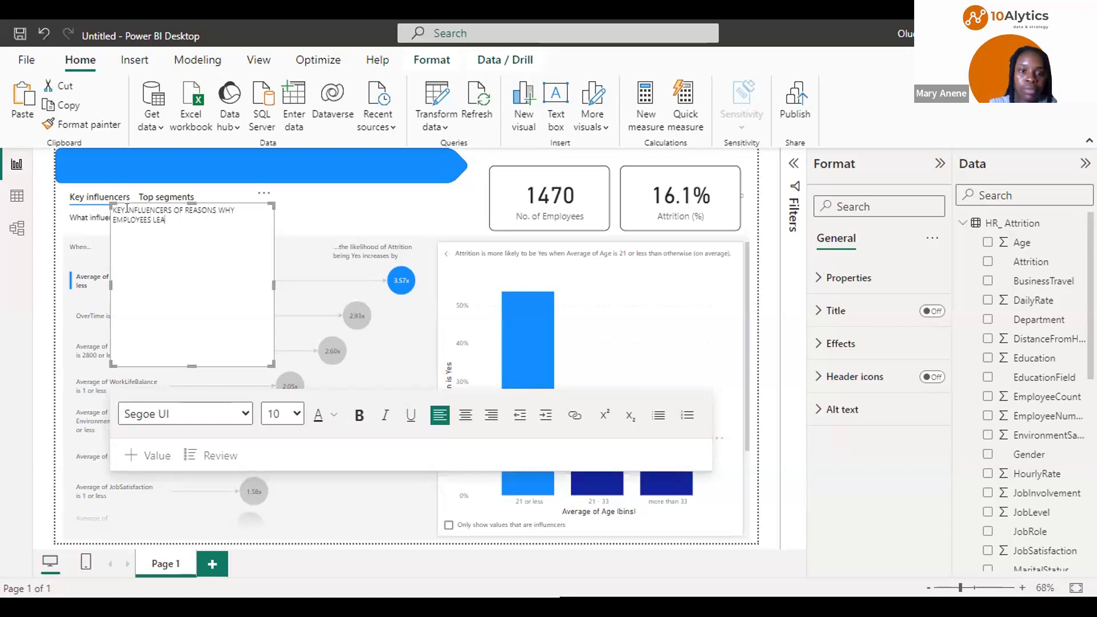
type("VE")
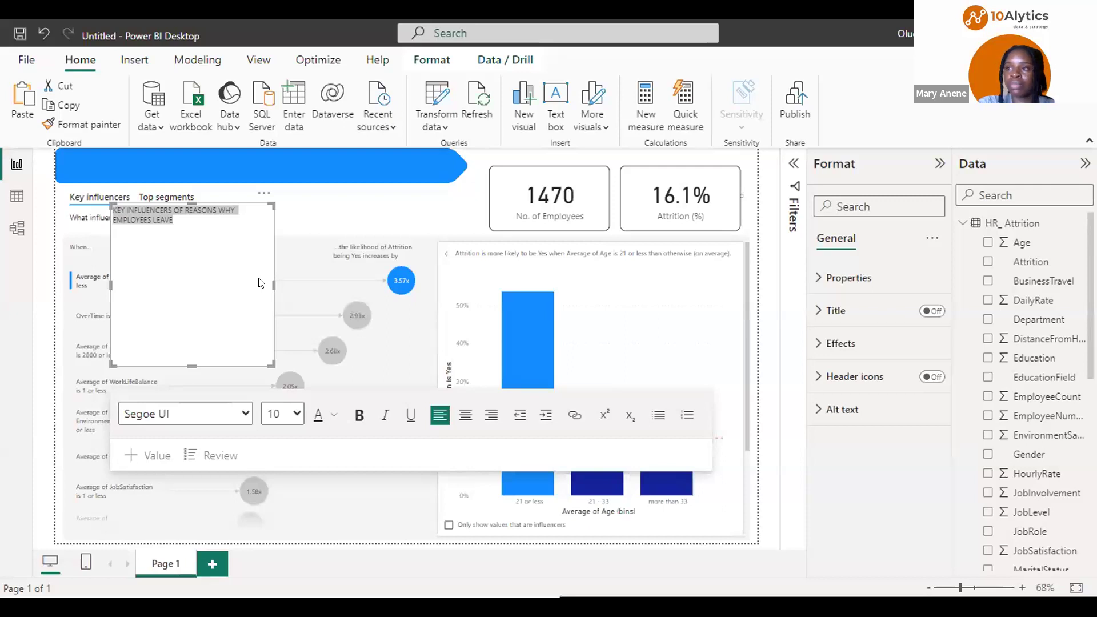
Set the font size of the whole text box title to 20
left_click(188, 229)
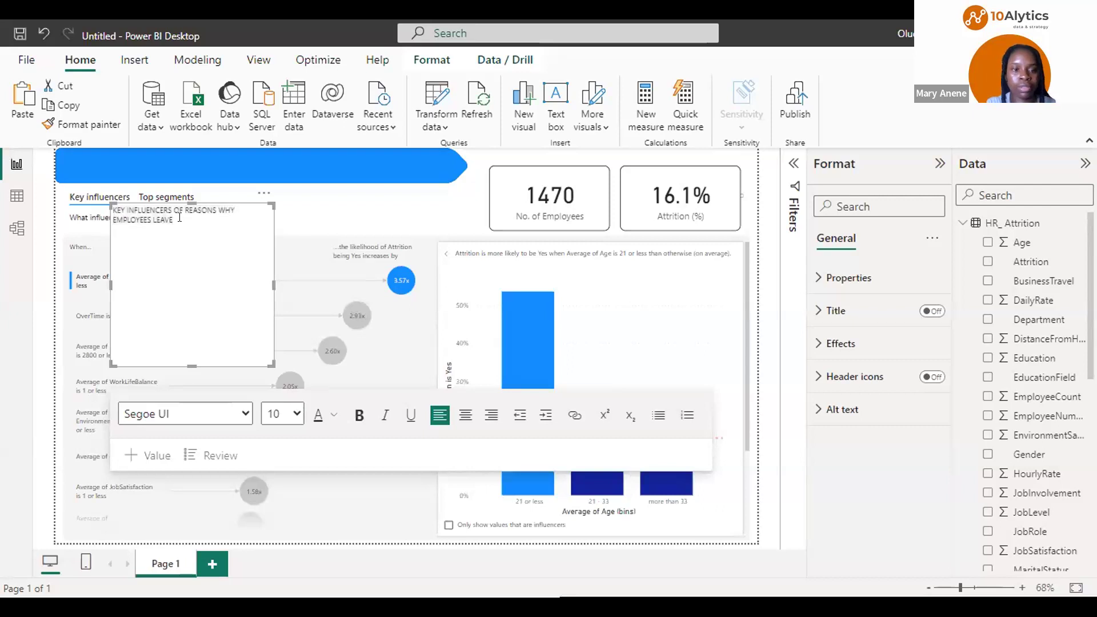
left_click_drag(179, 218, 121, 201)
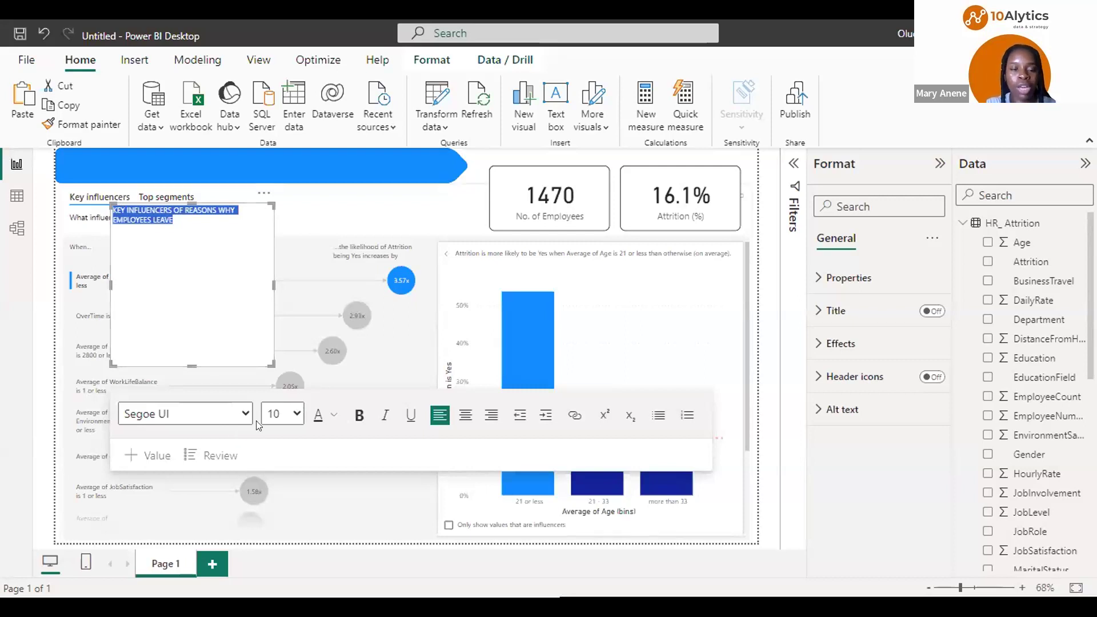
left_click(297, 416)
left_click(273, 281)
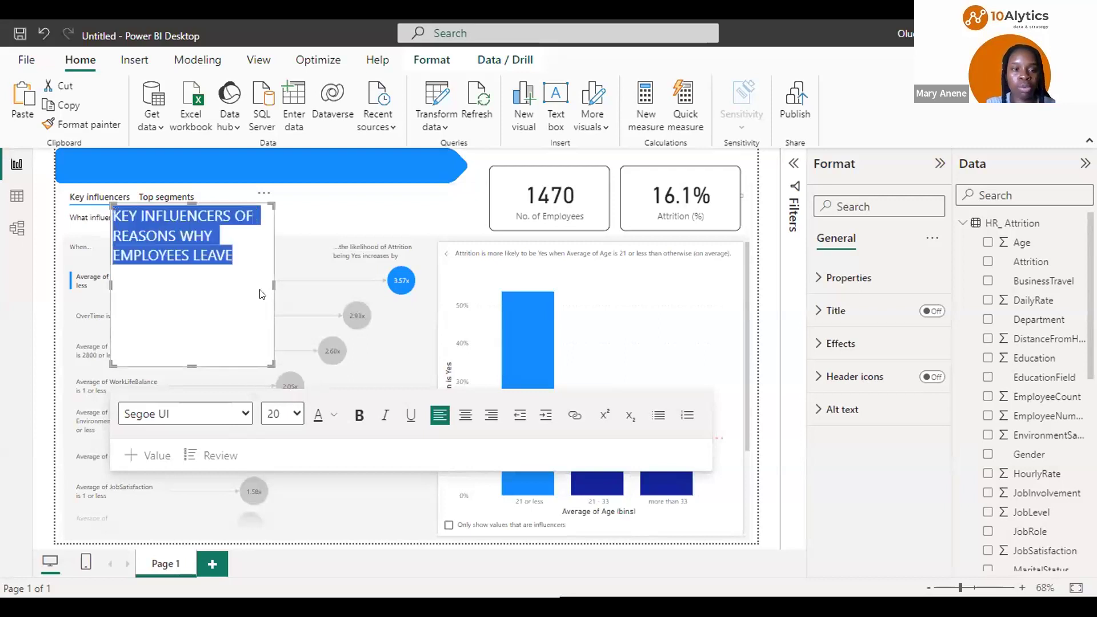
Move the title text box onto the blue arrow banner and resize it so the title fits on one line
left_click_drag(273, 281, 272, 281)
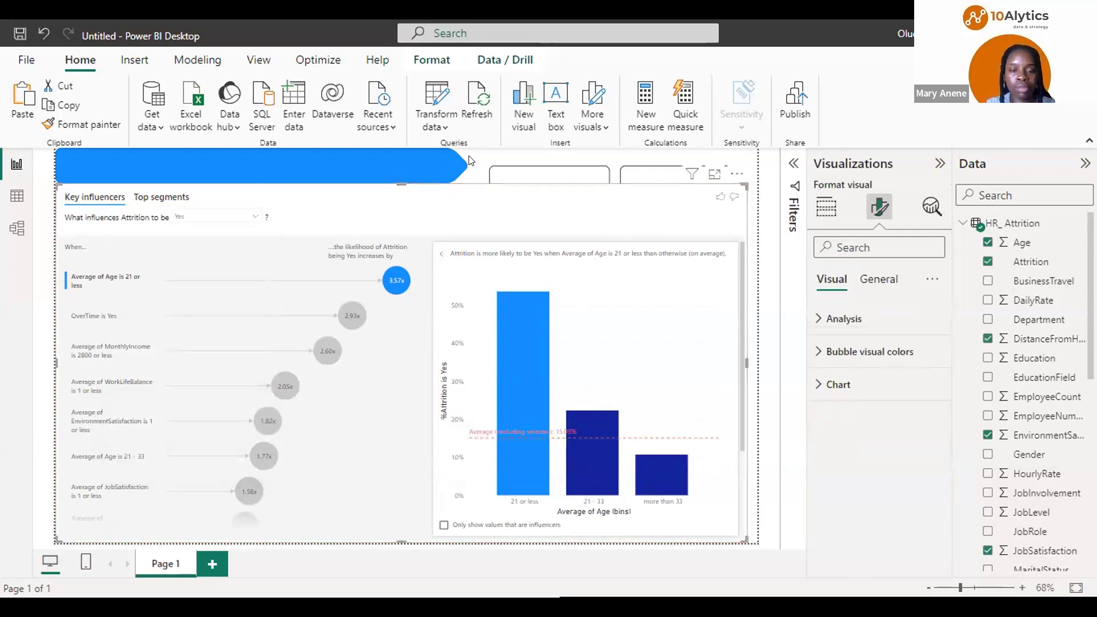
left_click(471, 161)
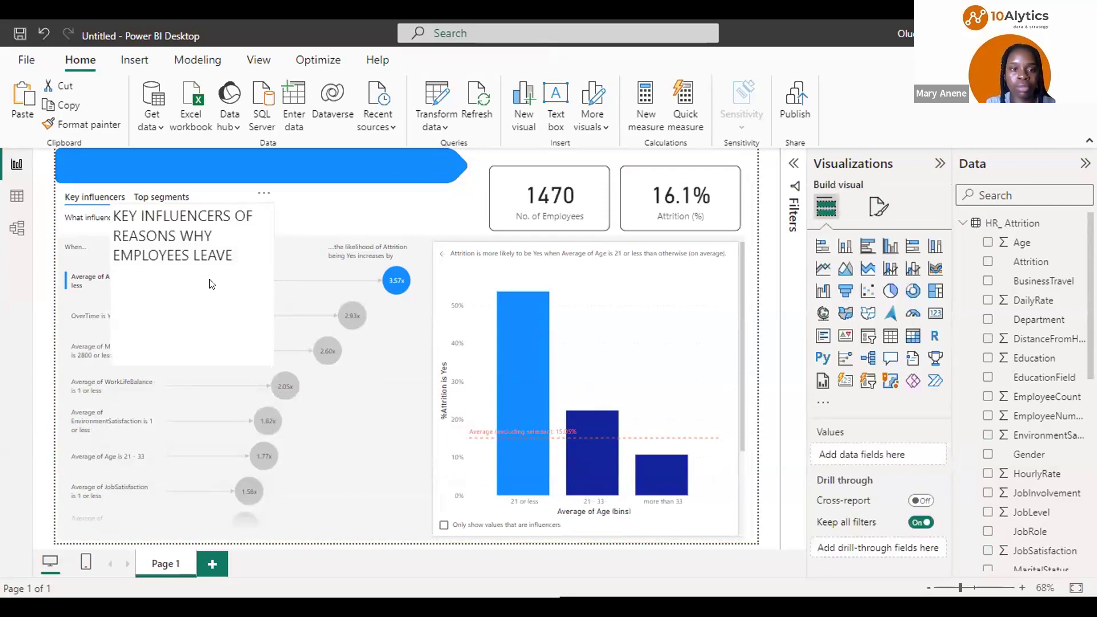
left_click(208, 365)
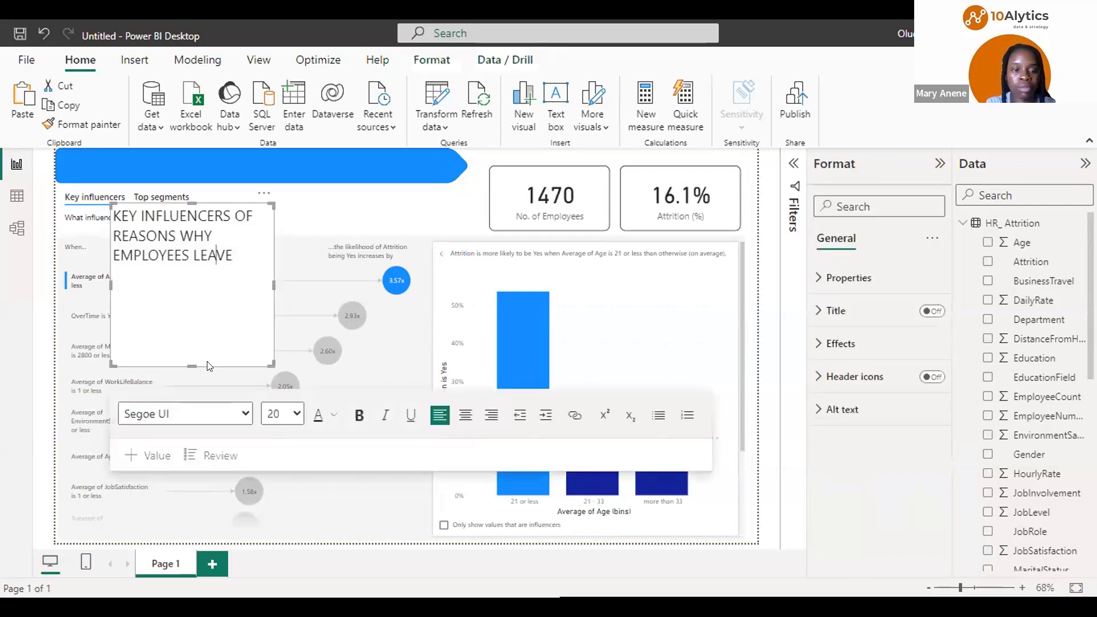
left_click_drag(208, 365, 165, 311)
left_click_drag(439, 175, 452, 173)
left_click_drag(260, 303, 261, 184)
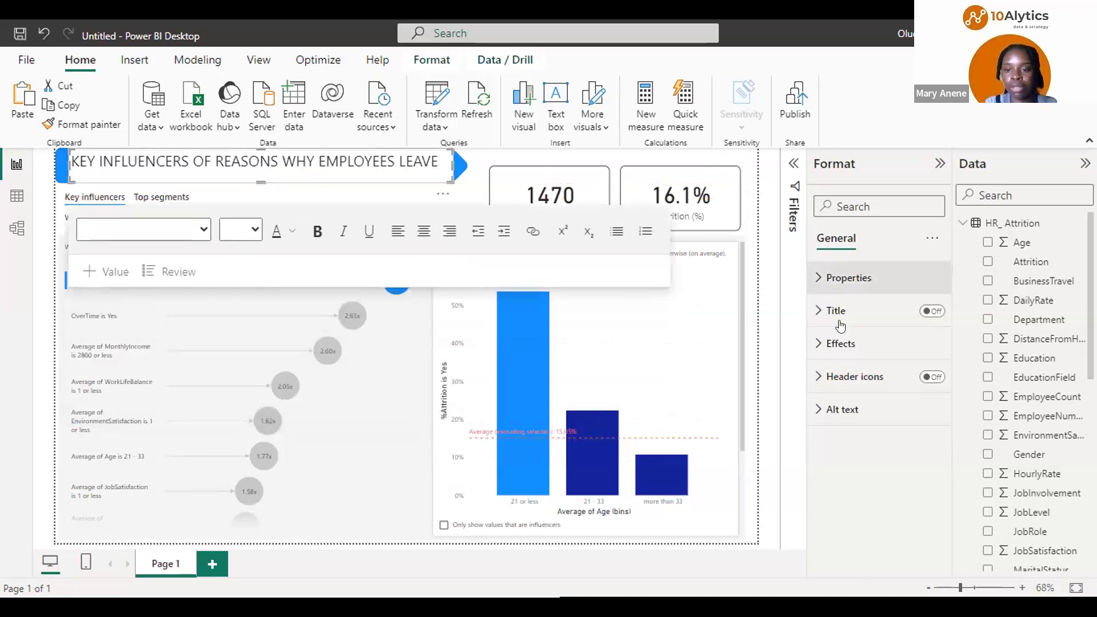
Turn off the title text box's background and shift the box slightly down to centre the title in the banner
left_click(856, 341)
left_click(925, 382)
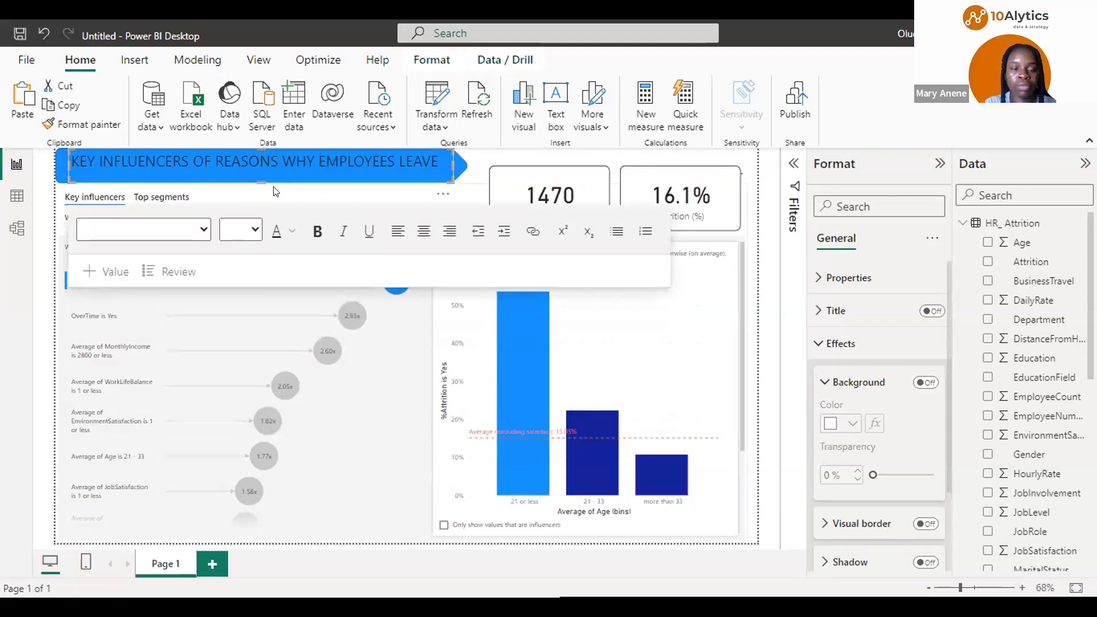
left_click(274, 188)
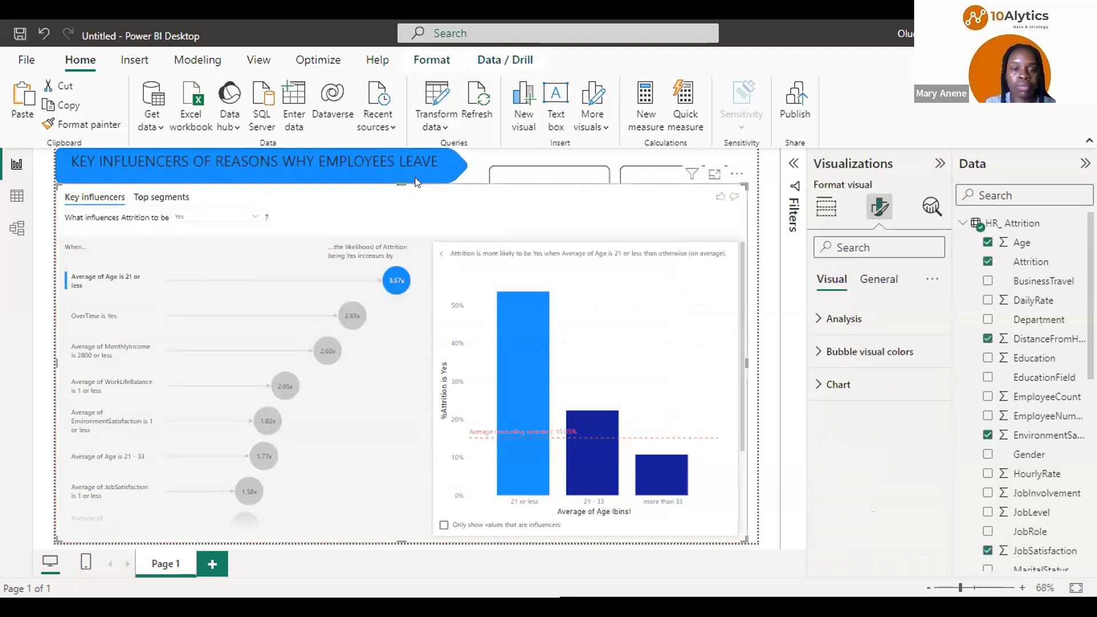
left_click(442, 150)
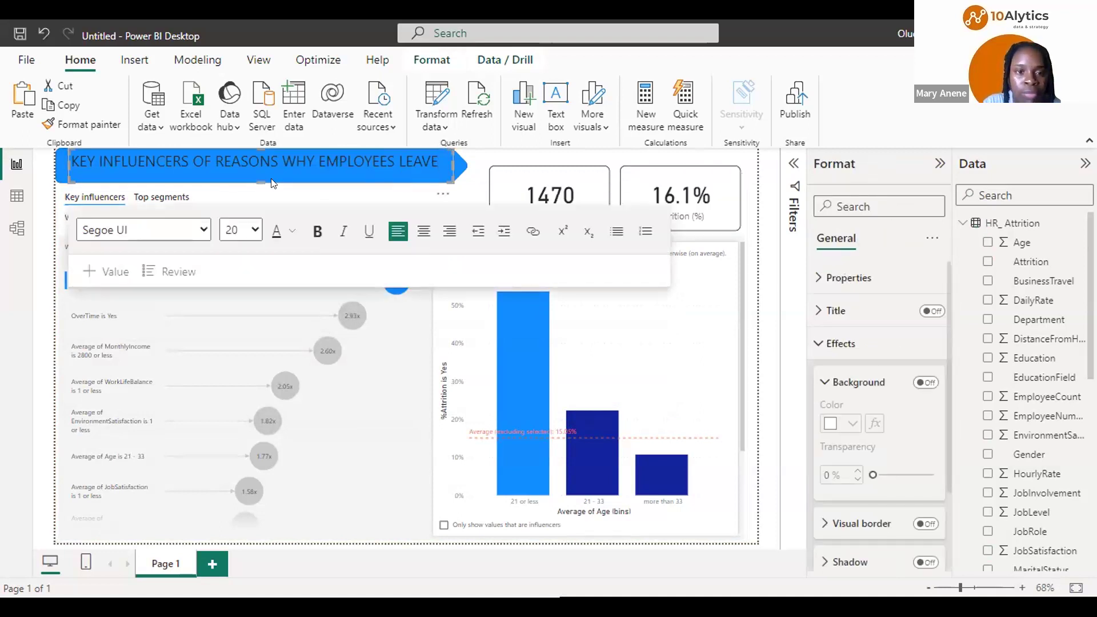
left_click_drag(264, 185, 272, 181)
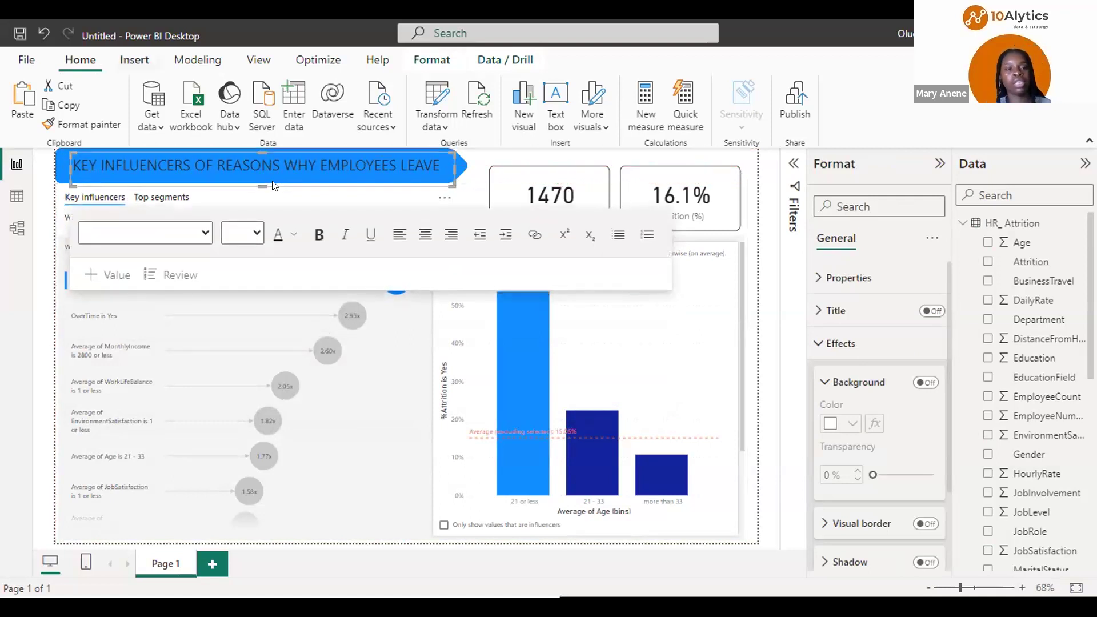
Apply the Divergent theme to the report
left_click(134, 60)
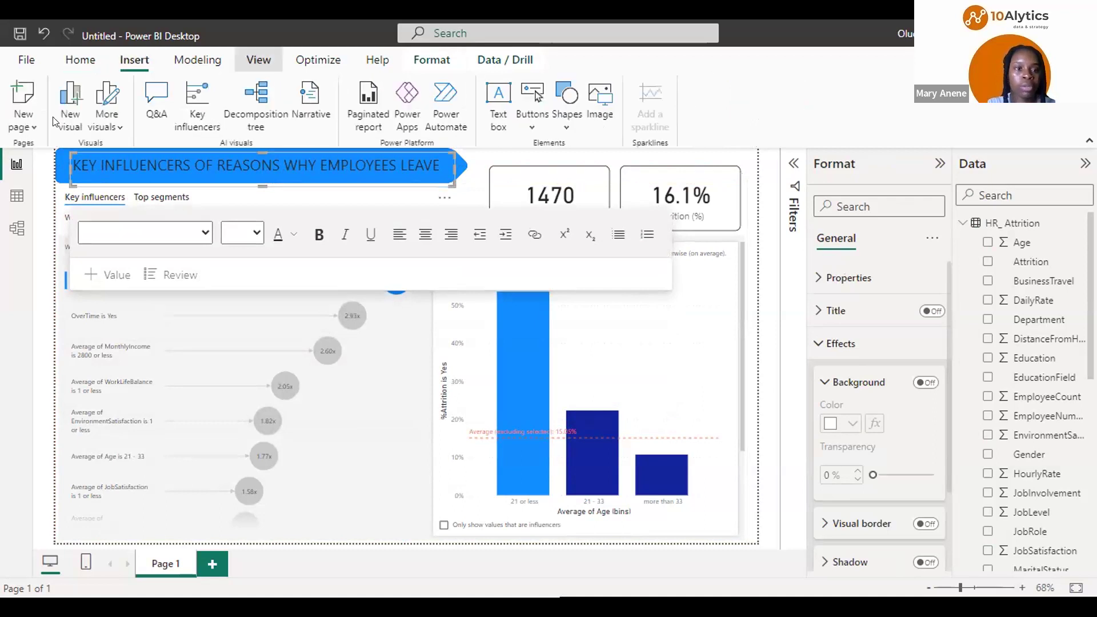
left_click(259, 60)
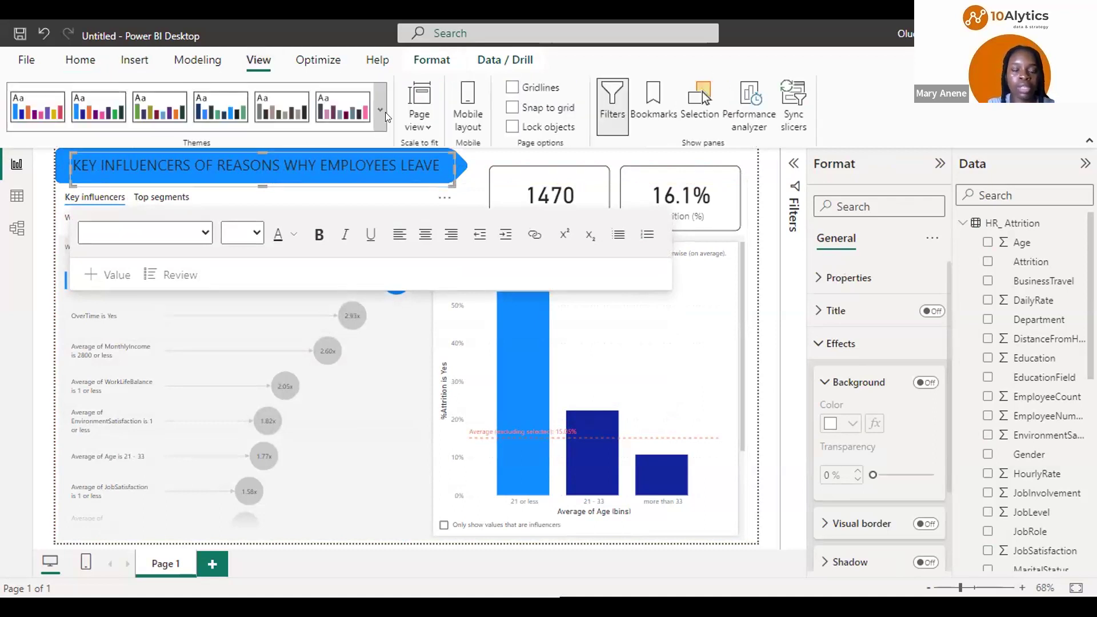
left_click(380, 113)
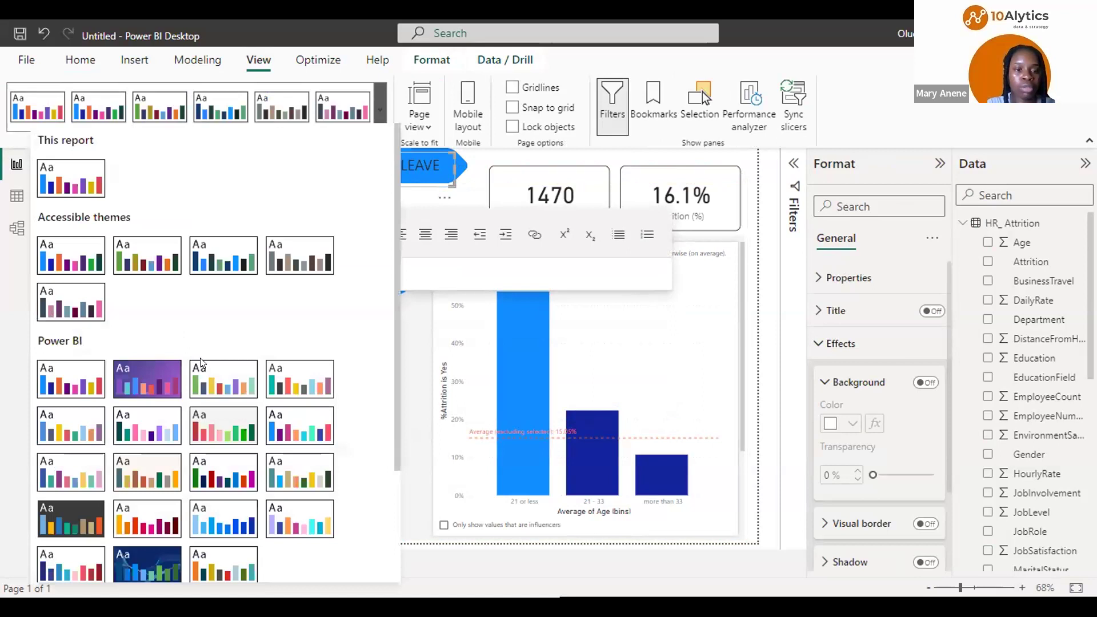
left_click(222, 436)
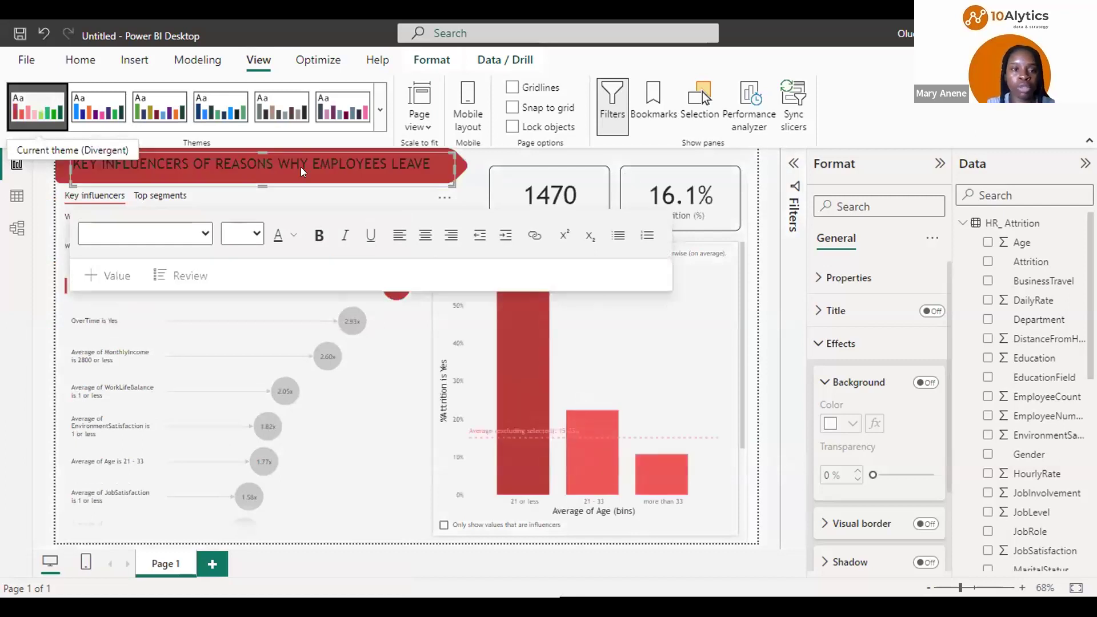
Change the font colour of the whole "KEY INFLUENCERS OF REASONS WHY EMPLOYEES LEAVE" banner title to white
left_click(353, 160)
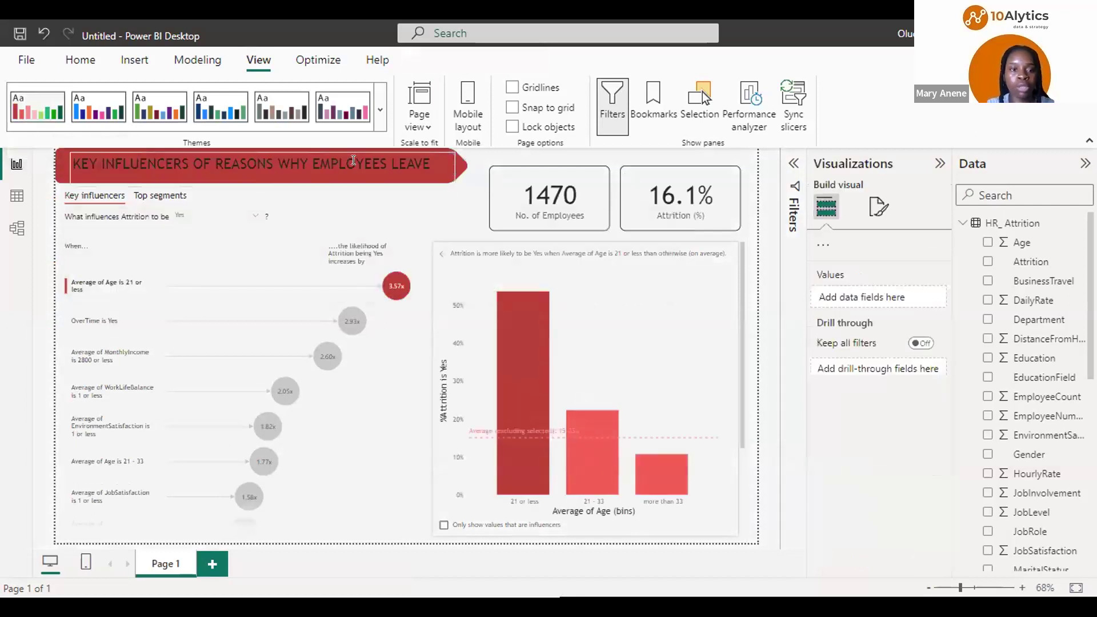
triple_click(353, 160)
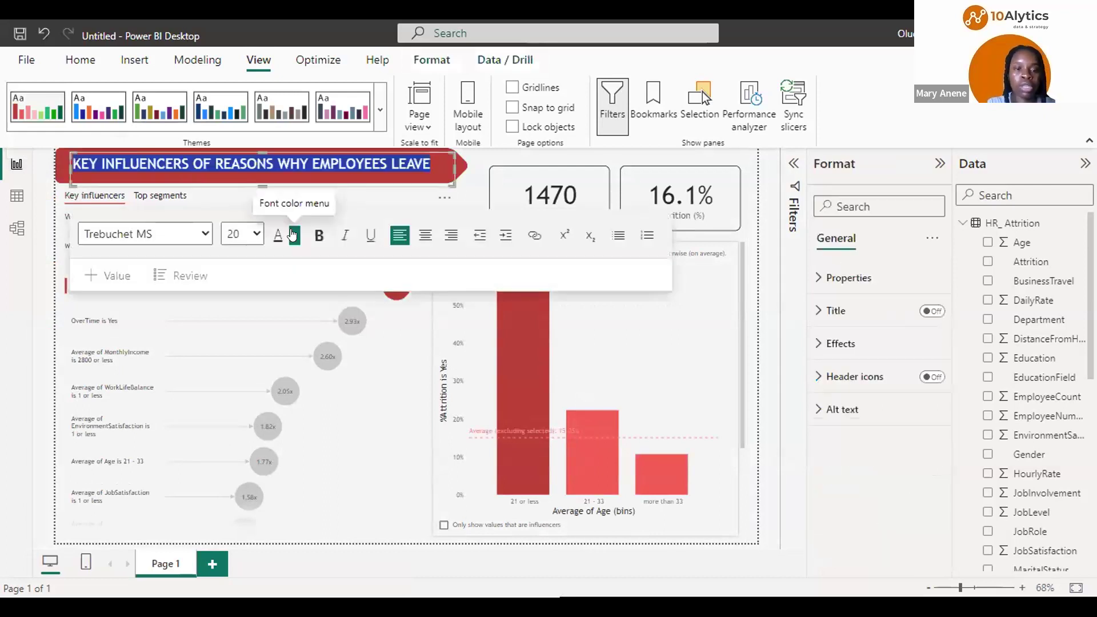
left_click(292, 234)
key("Escape")
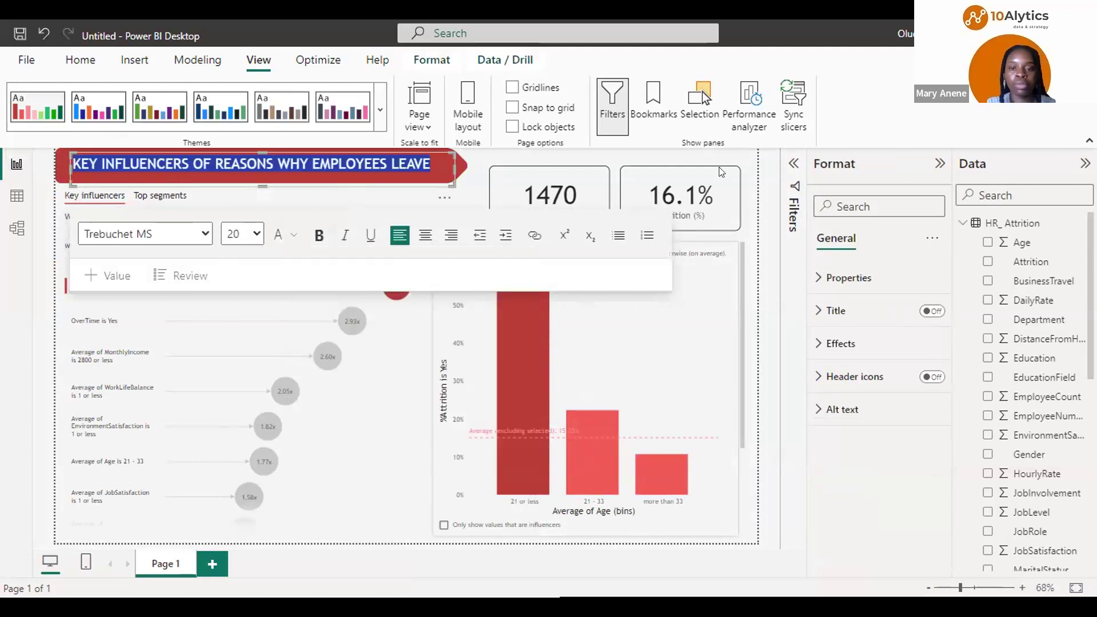
left_click(750, 177)
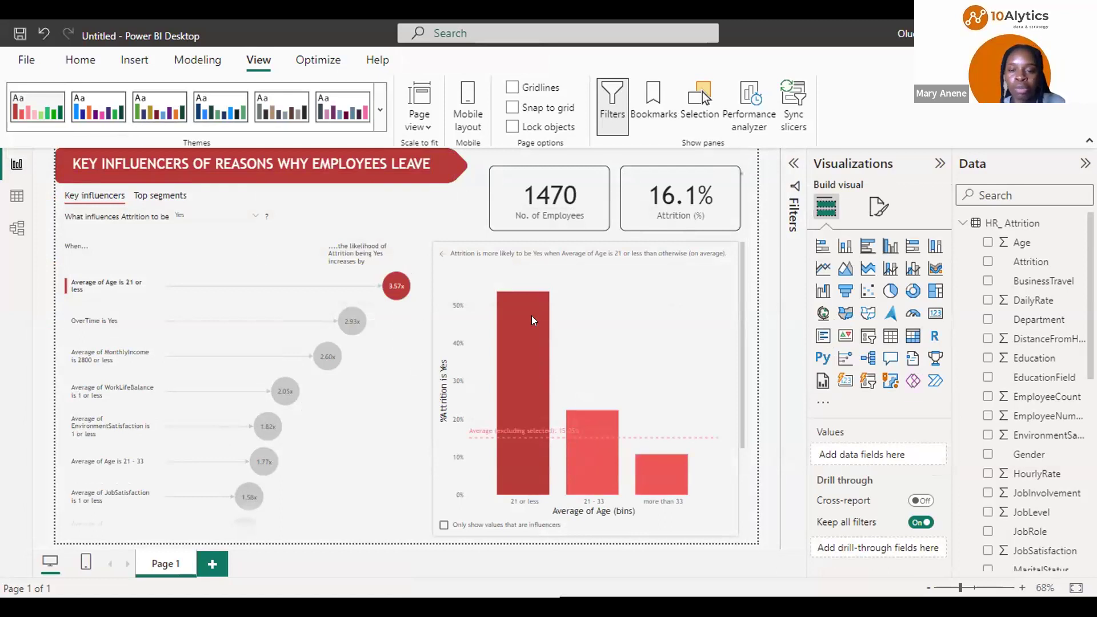
mouse_move(532, 317)
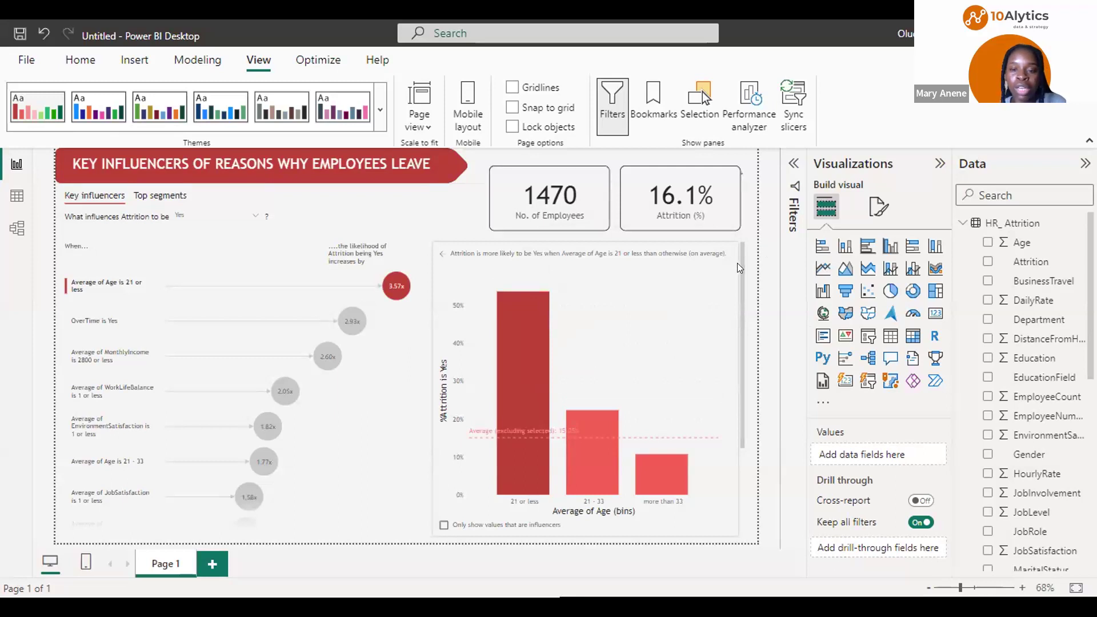
left_click_drag(737, 263, 737, 284)
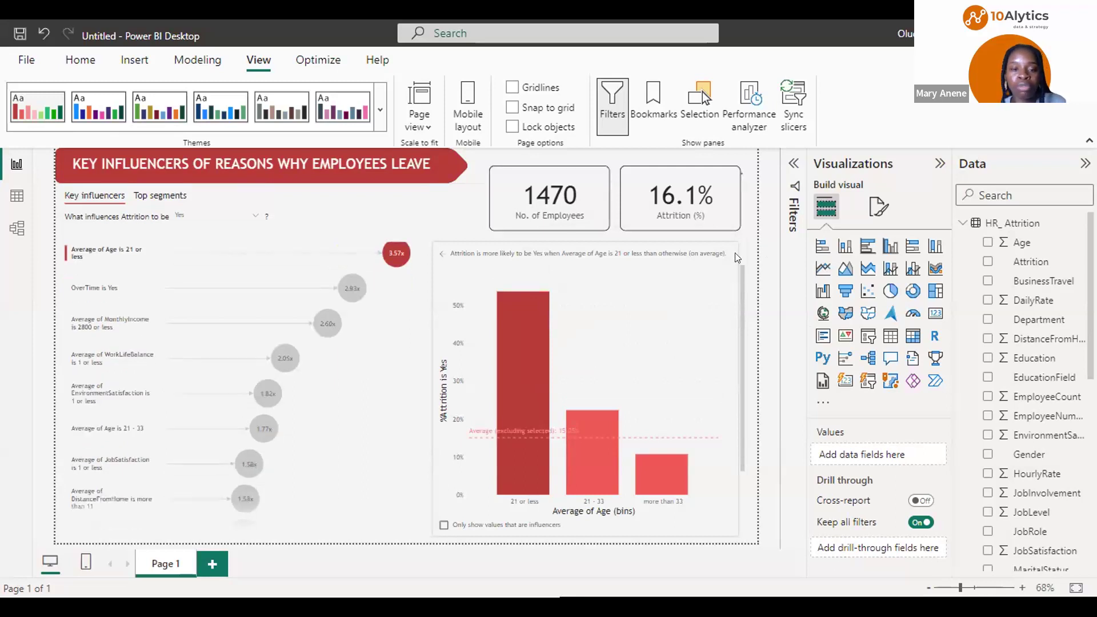
scroll(737, 257, "up", 1)
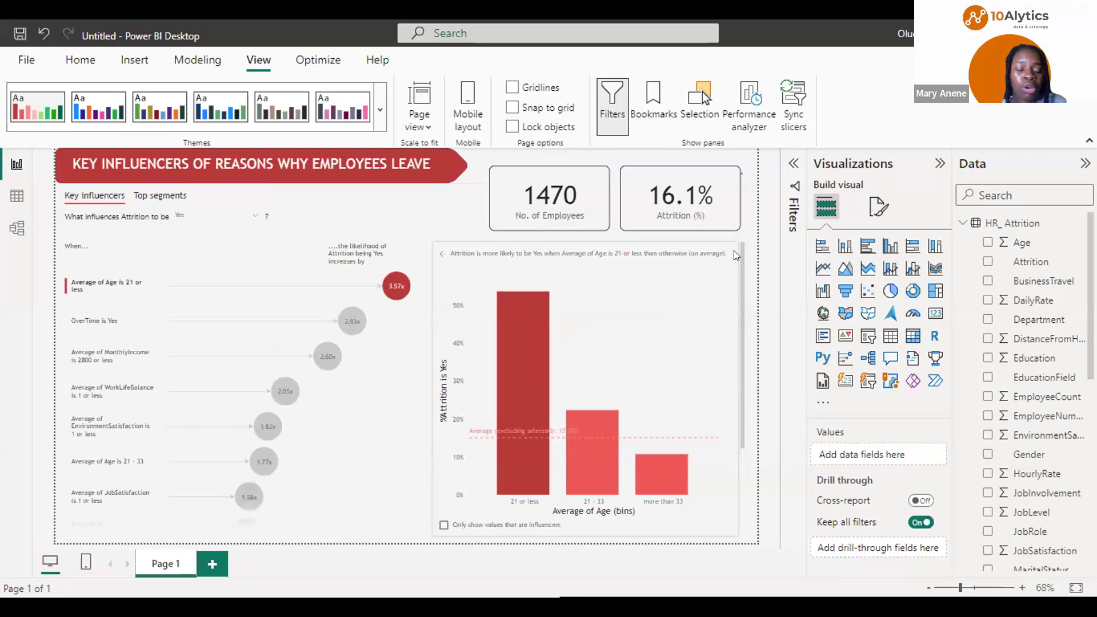